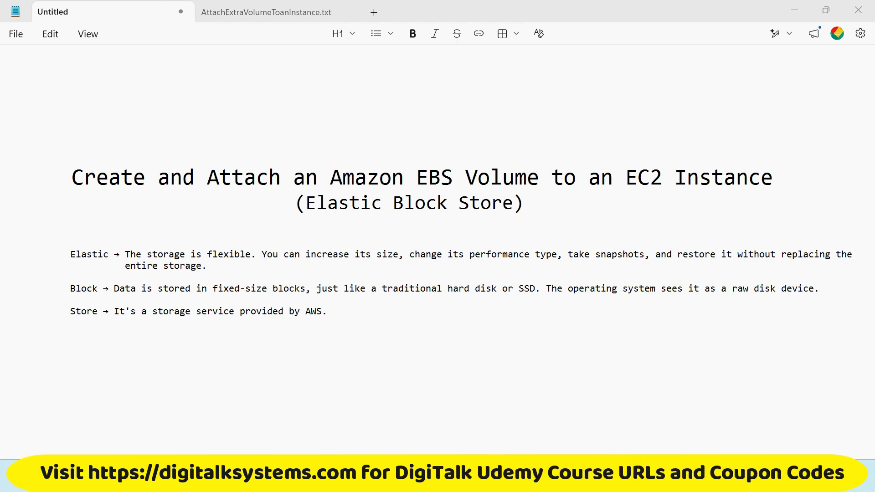
- Read the Elastic, Block and Store definitions under the Amazon EBS Volume title, highlighting each passage
{"action": "left_click_drag", "start_coordinate": [208, 266], "coordinate": [81, 254]}
{"action": "left_click", "coordinate": [327, 312]}
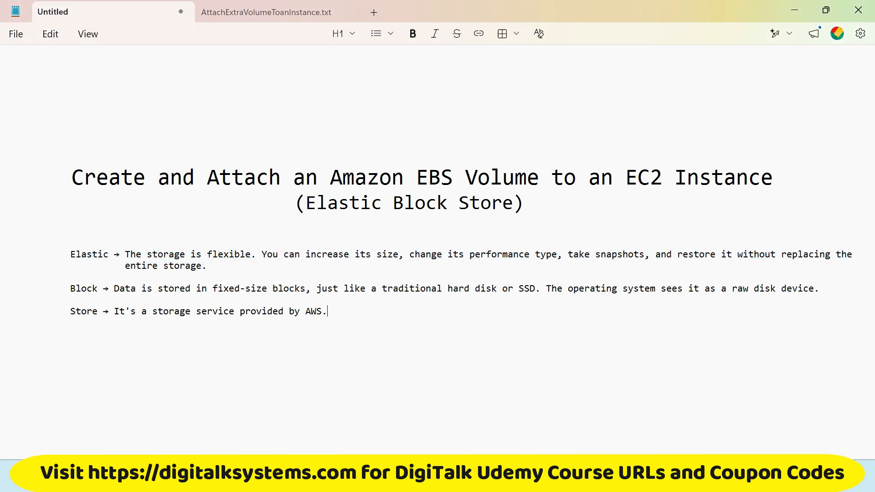
{"action": "left_click_drag", "start_coordinate": [114, 288], "coordinate": [814, 289]}
{"action": "left_click", "coordinate": [10, 300]}
{"action": "left_click", "coordinate": [327, 312]}
{"action": "left_click", "coordinate": [328, 312]}
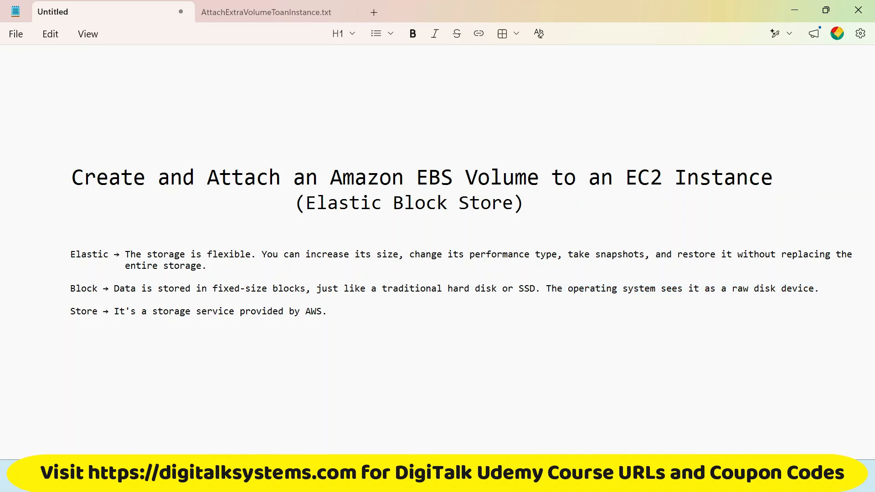
{"action": "left_click_drag", "start_coordinate": [75, 312], "coordinate": [71, 254]}
{"action": "left_click", "coordinate": [328, 311]}
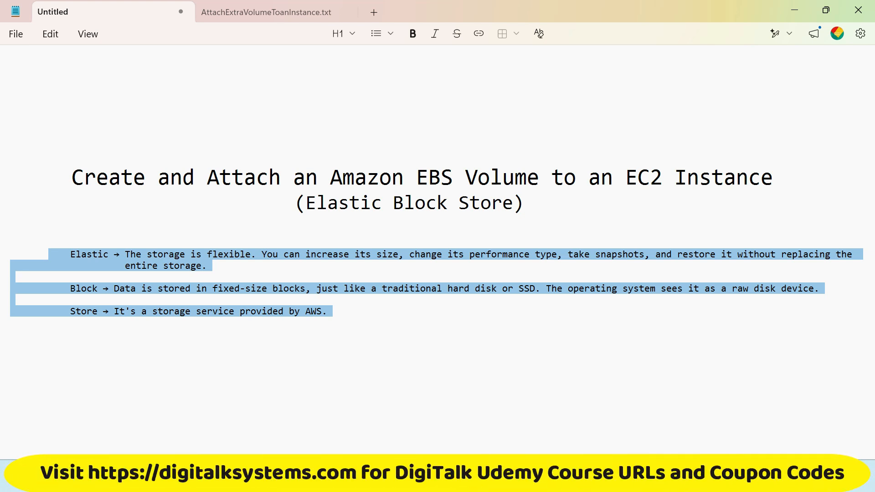
{"action": "left_click", "coordinate": [230, 311]}
{"action": "left_click_drag", "start_coordinate": [335, 318], "coordinate": [60, 177]}
{"action": "left_click", "coordinate": [316, 312]}
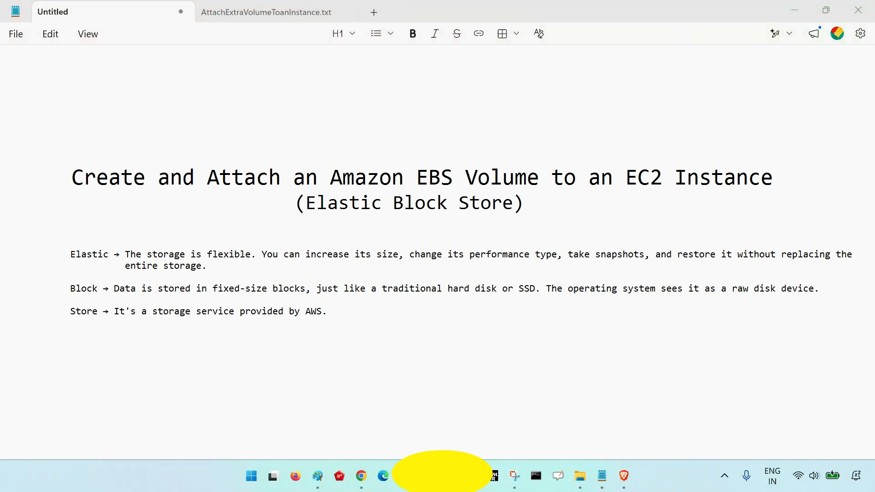
- Switch to the AttachExtraVolumeToanInstance.txt notes and skim the whole procedure, returning to its beginning
{"action": "left_click", "coordinate": [266, 12]}
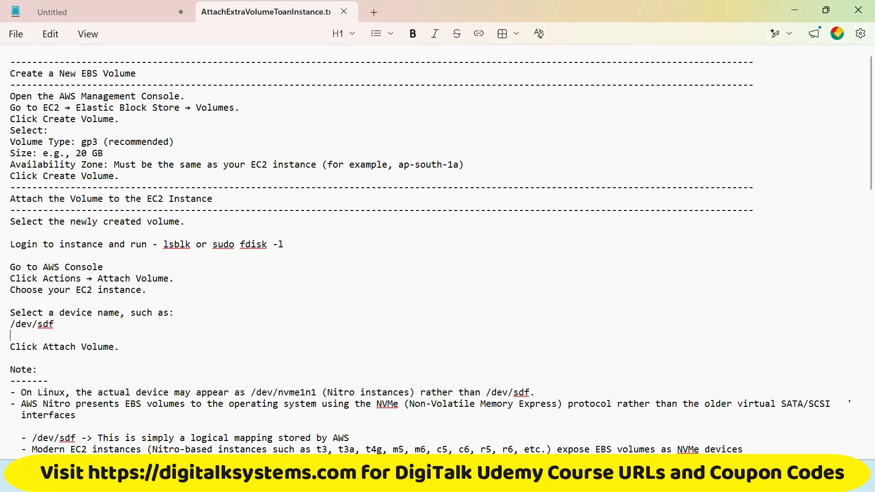
{"action": "scroll", "coordinate": [438, 246], "scroll_direction": "down", "scroll_amount": 10}
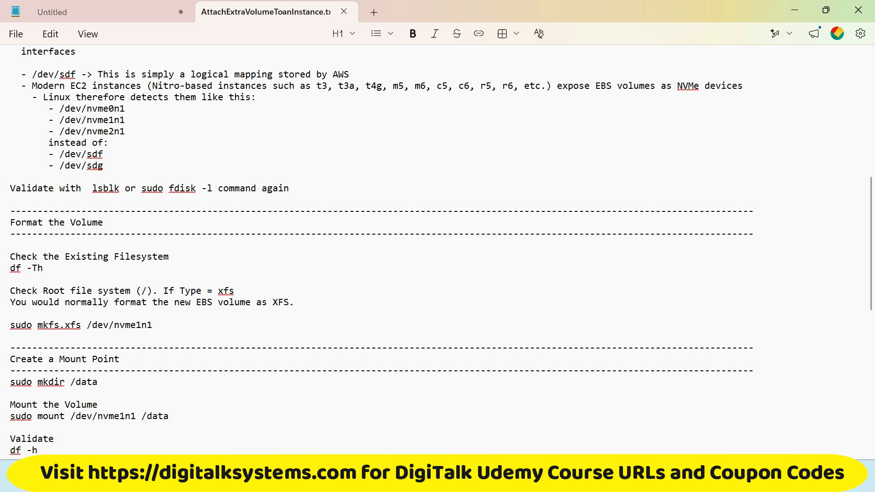
{"action": "scroll", "coordinate": [376, 251], "scroll_direction": "down", "scroll_amount": 6}
{"action": "scroll", "coordinate": [376, 250], "scroll_direction": "up", "scroll_amount": 16}
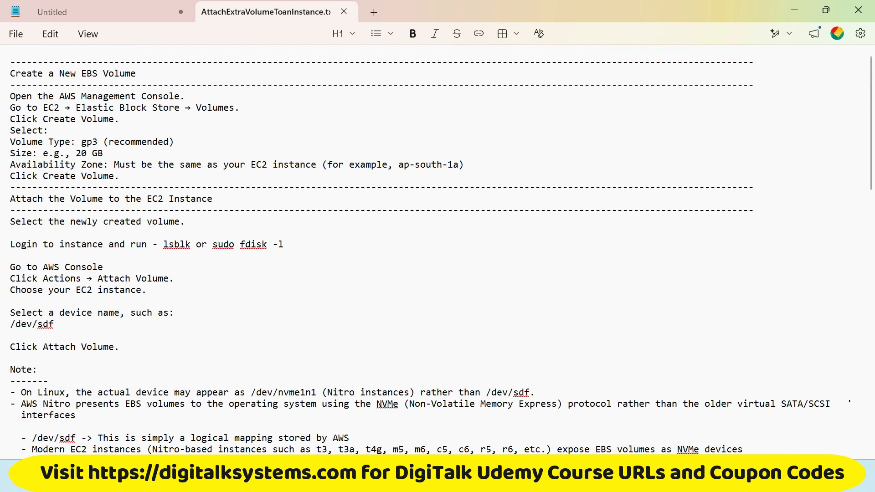
- Review the volume type and size lines in the Create a New EBS Volume section, highlighting each one
{"action": "triple_click", "coordinate": [73, 73]}
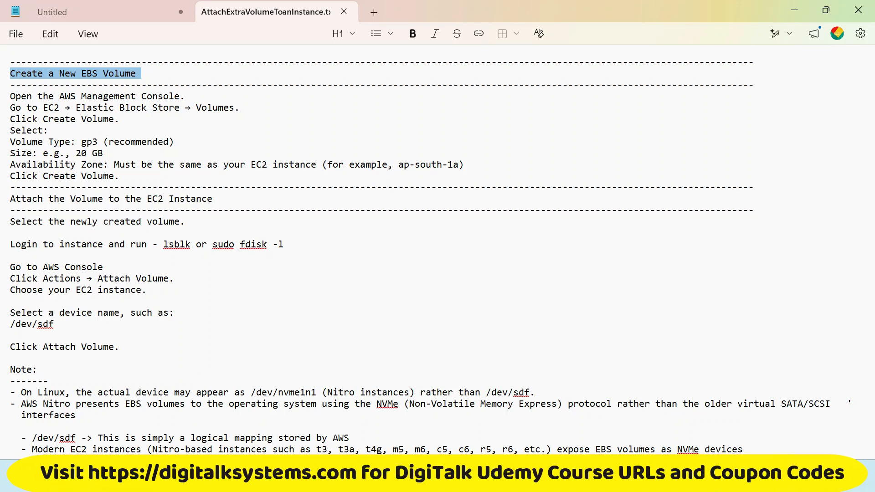
{"action": "triple_click", "coordinate": [57, 154]}
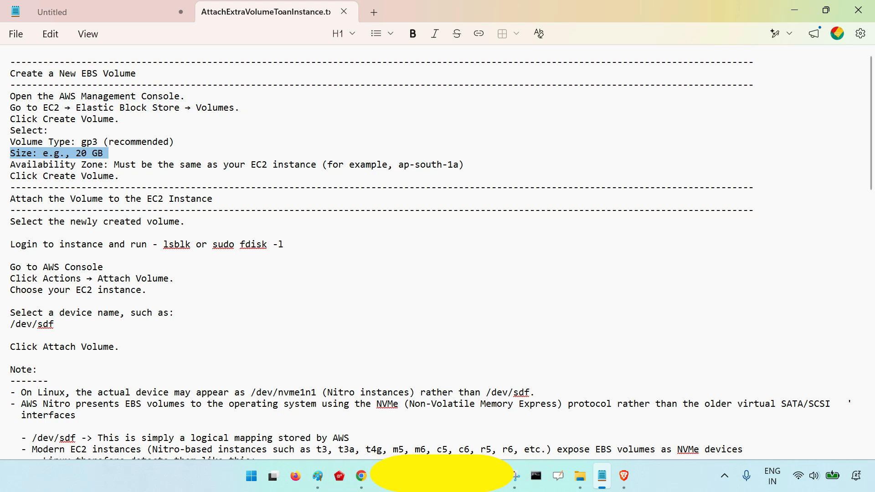
{"action": "triple_click", "coordinate": [92, 143]}
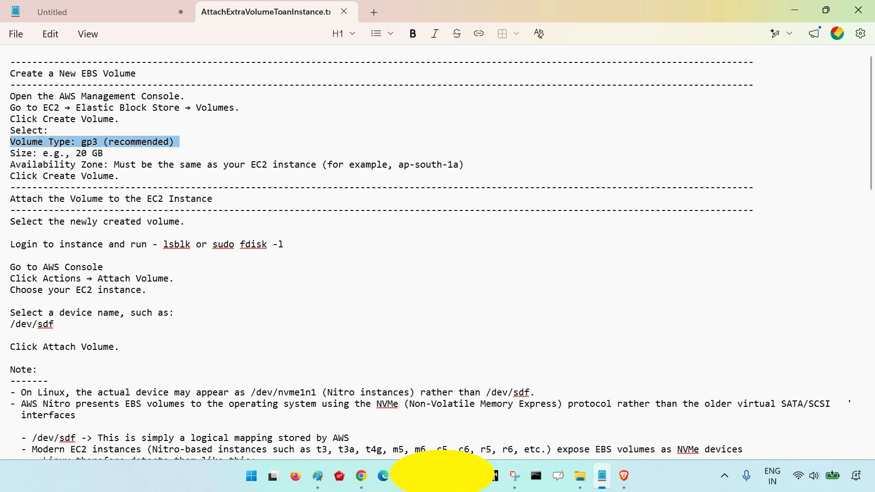
{"action": "left_click", "coordinate": [168, 210]}
{"action": "left_click_drag", "start_coordinate": [75, 142], "coordinate": [175, 142]}
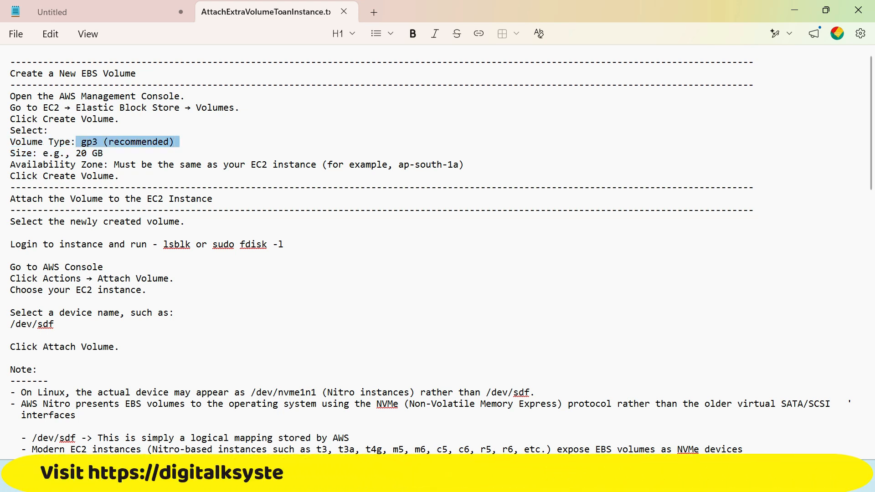
{"action": "left_click", "coordinate": [120, 177]}
{"action": "triple_click", "coordinate": [93, 142]}
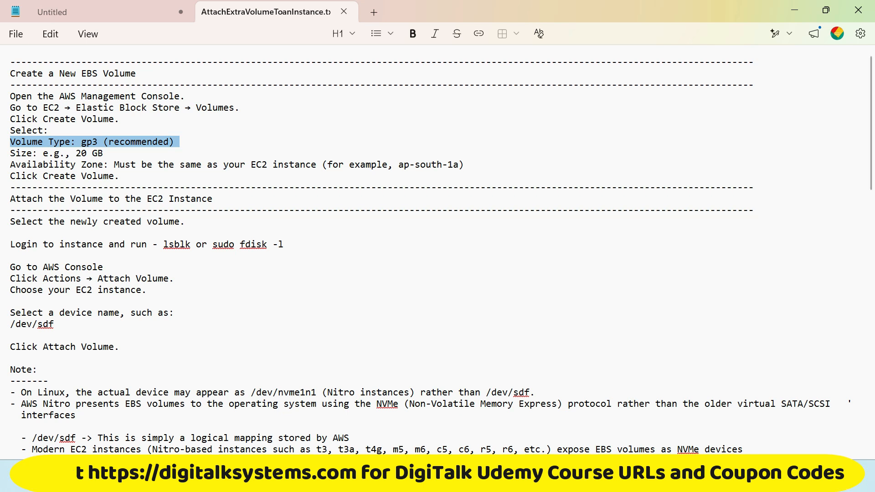
{"action": "left_click", "coordinate": [38, 154]}
- Review the volume creation instructions, highlighting the whole block and the Availability Zone requirement
{"action": "left_click_drag", "start_coordinate": [10, 96], "coordinate": [10, 165]}
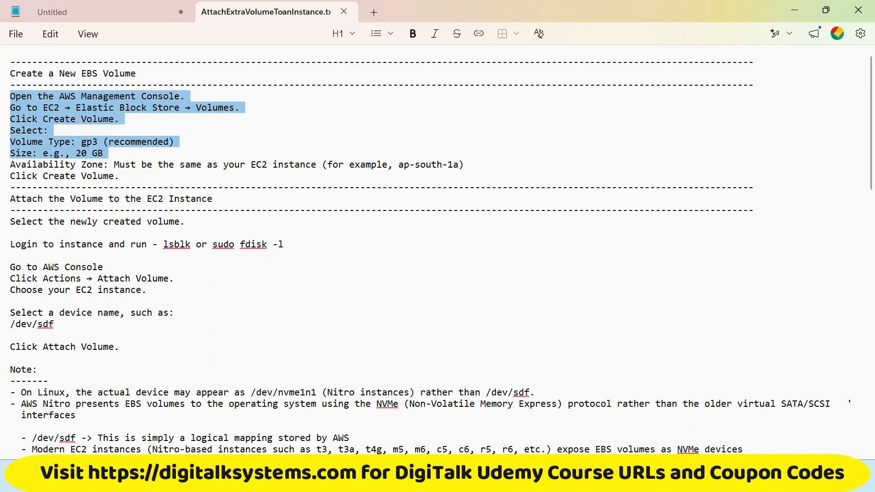
{"action": "key", "text": "Down"}
{"action": "left_click_drag", "start_coordinate": [399, 165], "coordinate": [464, 164]}
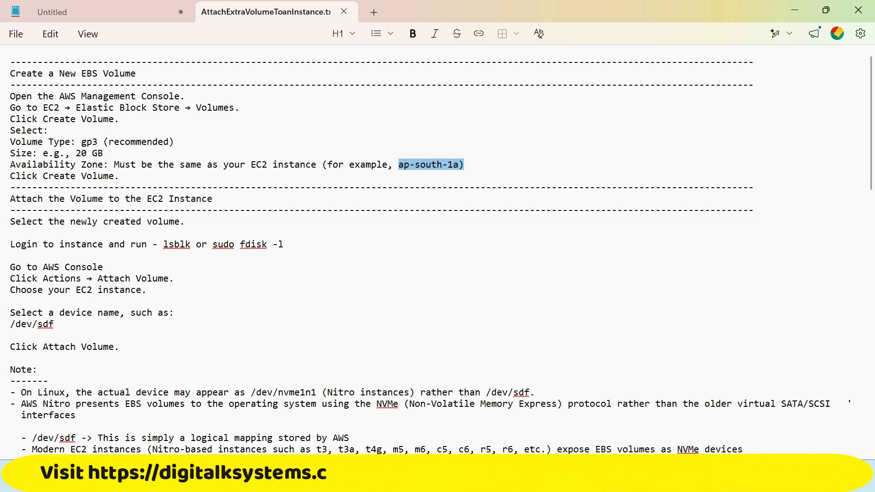
{"action": "left_click_drag", "start_coordinate": [10, 142], "coordinate": [10, 96]}
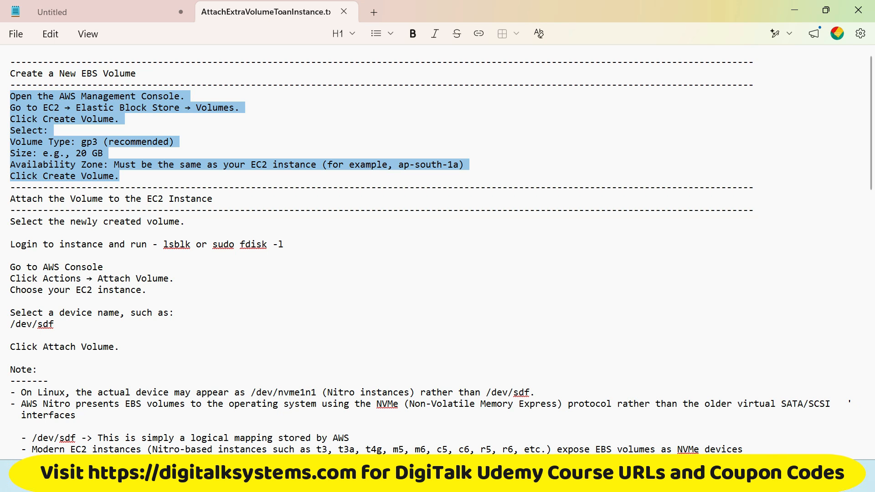
{"action": "left_click", "coordinate": [120, 176]}
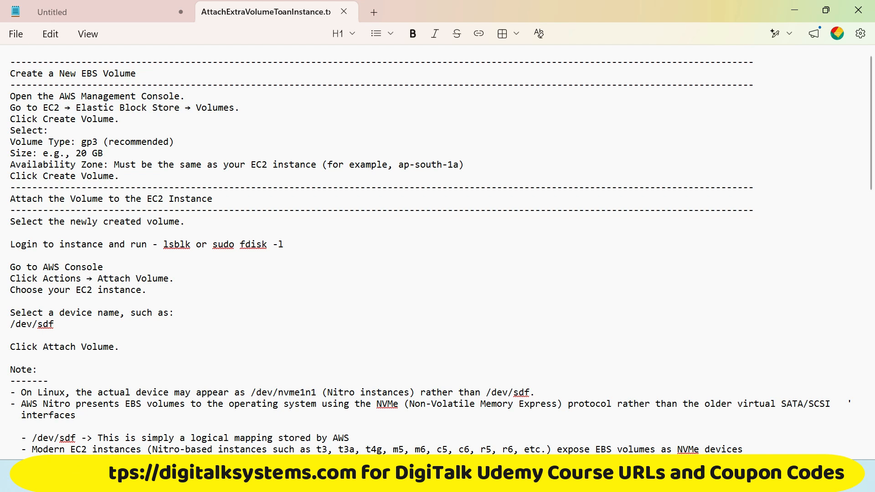
{"action": "triple_click", "coordinate": [136, 165]}
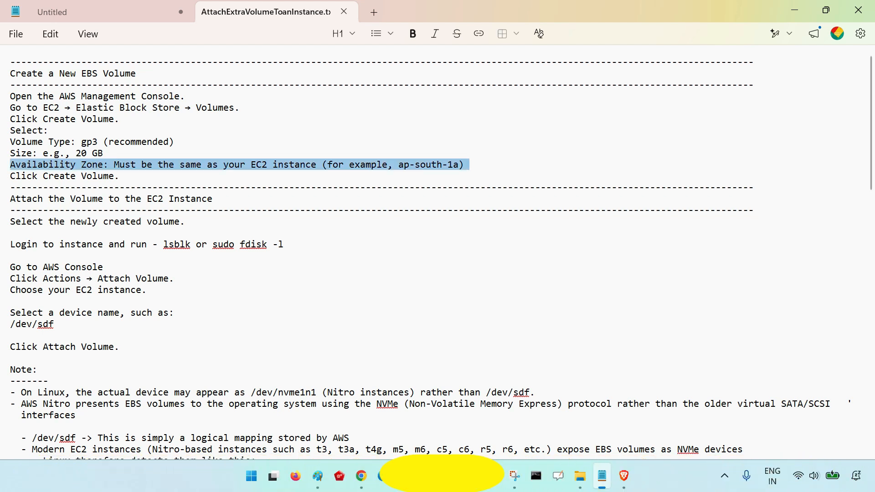
- Examine the Attach the Volume to the EC2 Instance section, highlighting its heading and its instructions
{"action": "scroll", "coordinate": [137, 165], "scroll_direction": "down", "scroll_amount": 2}
{"action": "triple_click", "coordinate": [137, 120]}
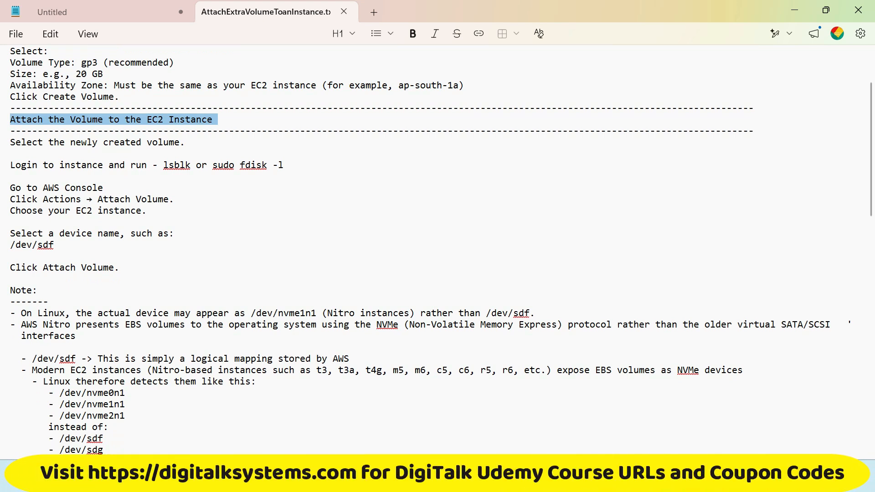
{"action": "scroll", "coordinate": [437, 251], "scroll_direction": "up", "scroll_amount": 2}
{"action": "triple_click", "coordinate": [75, 73]}
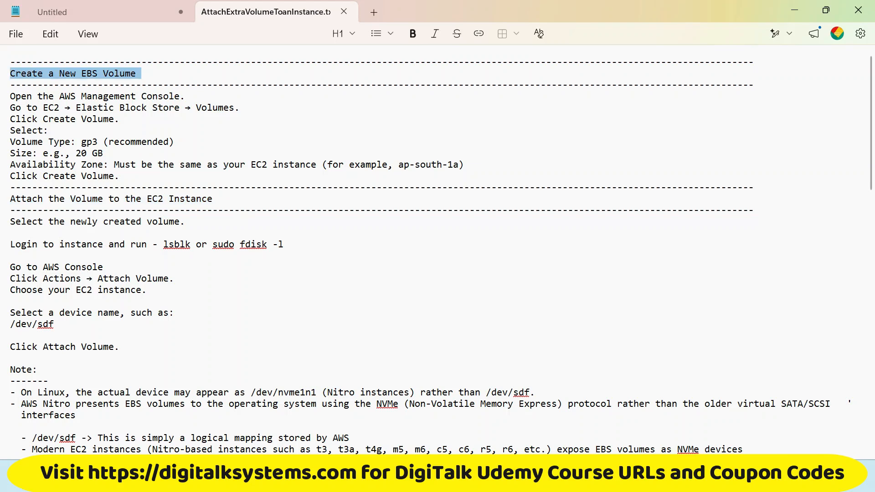
{"action": "triple_click", "coordinate": [112, 199]}
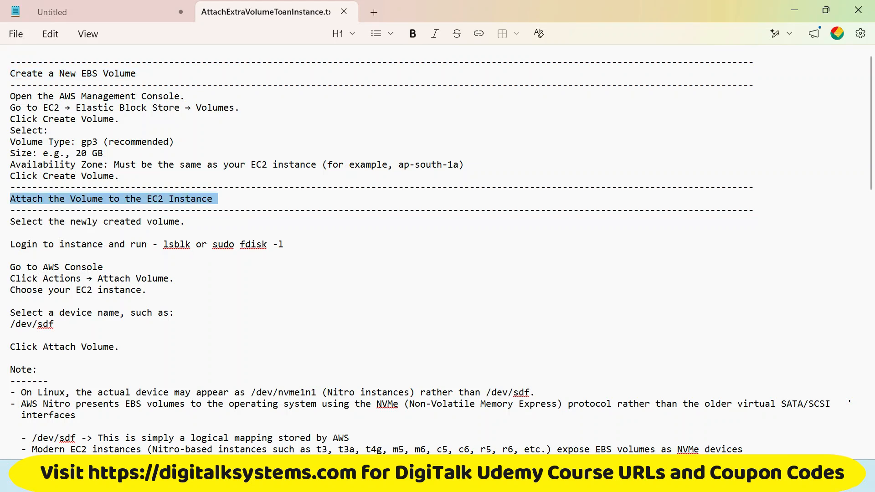
{"action": "scroll", "coordinate": [111, 199], "scroll_direction": "down", "scroll_amount": 2}
{"action": "left_click_drag", "start_coordinate": [8, 143], "coordinate": [122, 269]}
{"action": "scroll", "coordinate": [119, 283], "scroll_direction": "down", "scroll_amount": 4}
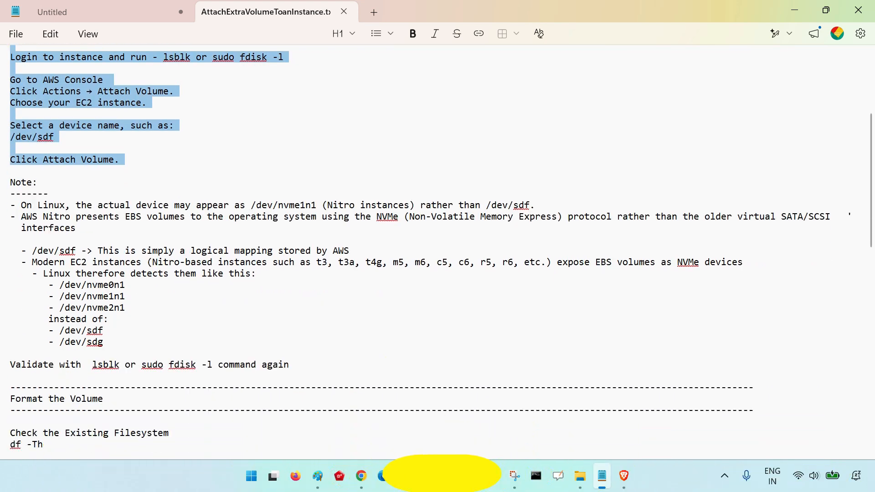
{"action": "left_click", "coordinate": [110, 290]}
{"action": "scroll", "coordinate": [111, 291], "scroll_direction": "up", "scroll_amount": 2}
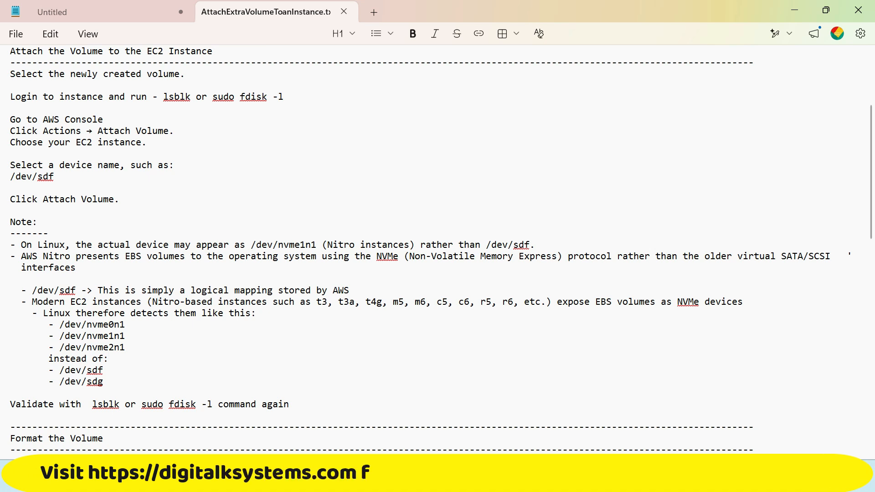
- Examine the device name instruction in the attach section, highlighting /dev/sdf and the Linux device names in the note
{"action": "left_click_drag", "start_coordinate": [10, 177], "coordinate": [59, 177]}
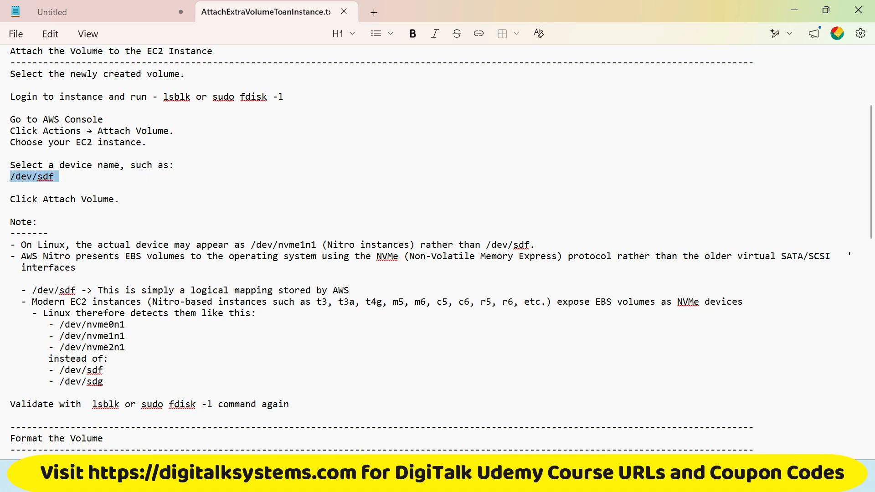
{"action": "left_click_drag", "start_coordinate": [53, 325], "coordinate": [114, 361]}
{"action": "left_click", "coordinate": [109, 142]}
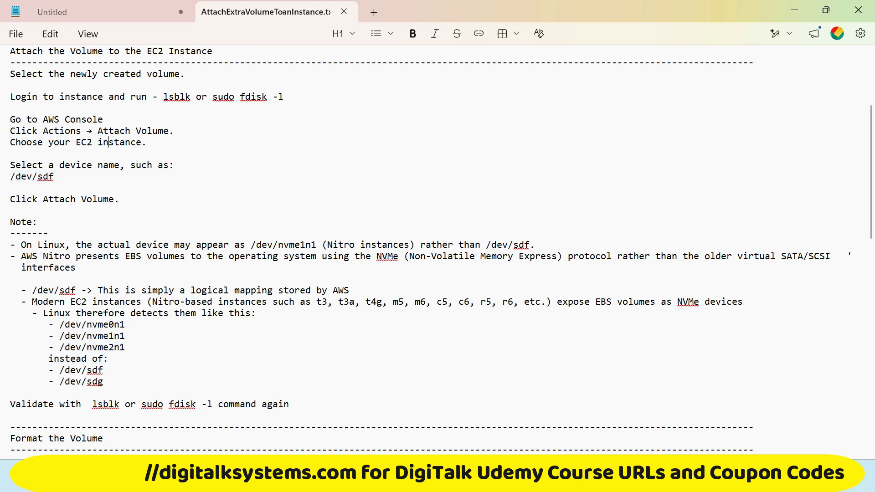
{"action": "left_click_drag", "start_coordinate": [10, 177], "coordinate": [59, 177]}
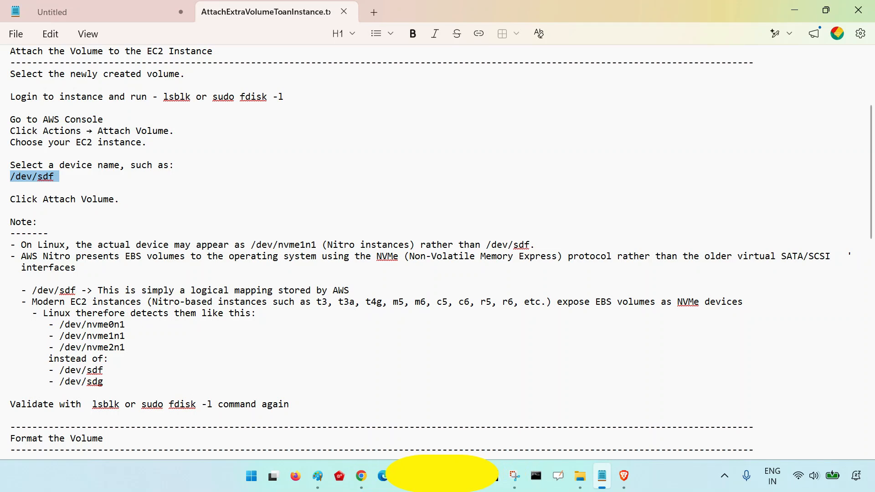
{"action": "left_click", "coordinate": [55, 177]}
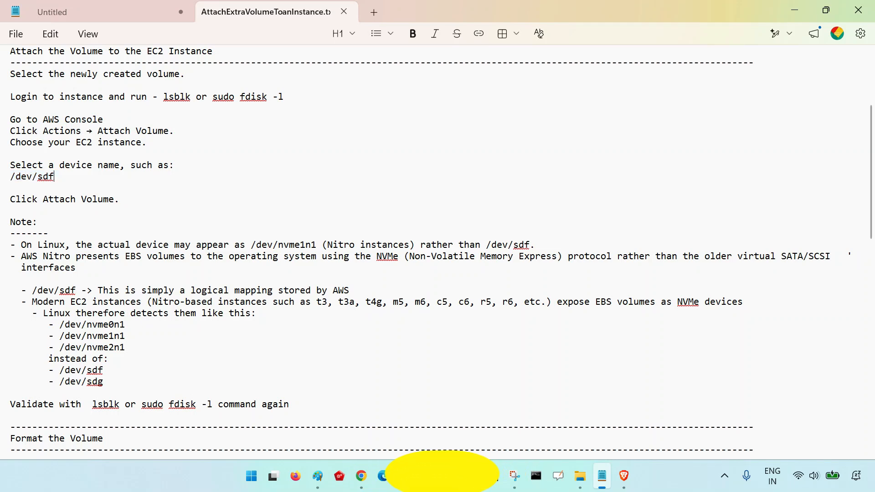
{"action": "triple_click", "coordinate": [111, 51]}
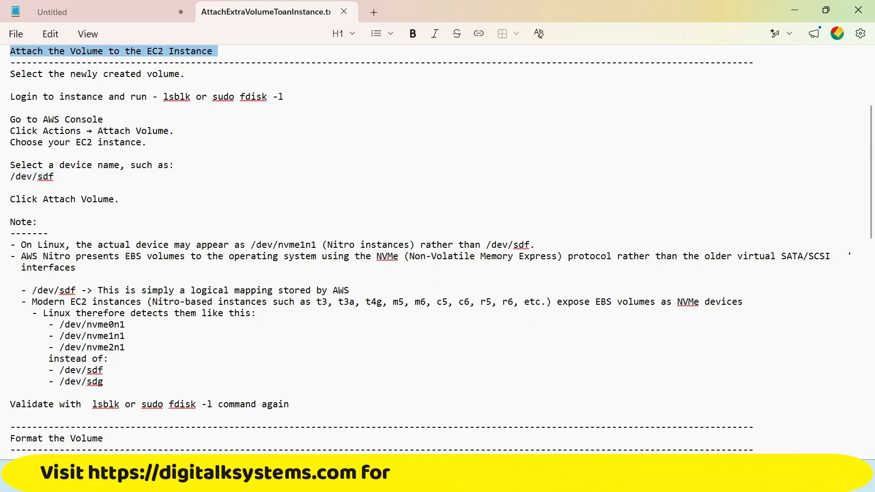
{"action": "left_click_drag", "start_coordinate": [61, 177], "coordinate": [10, 177]}
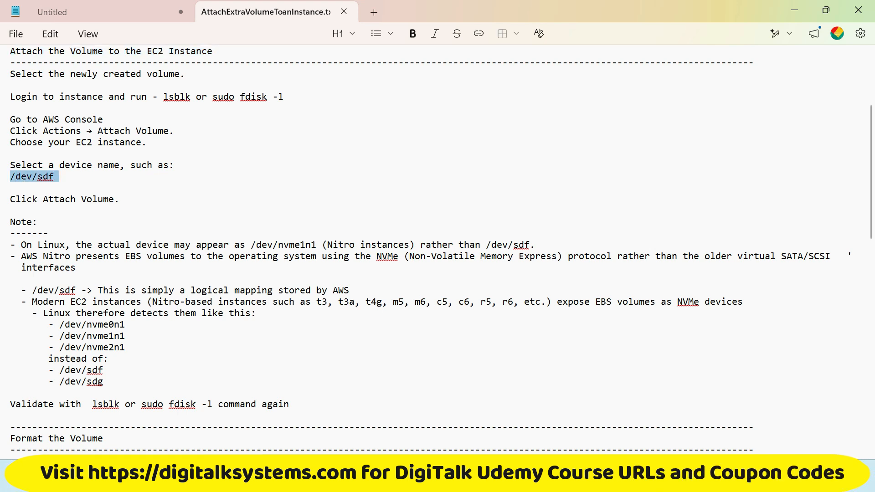
{"action": "left_click", "coordinate": [57, 188]}
{"action": "left_click_drag", "start_coordinate": [54, 177], "coordinate": [10, 177]}
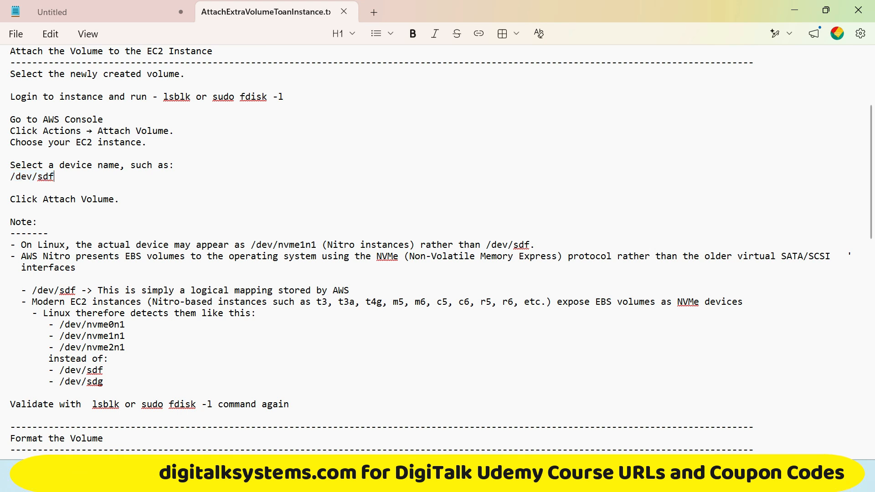
{"action": "key", "text": "shift+Up"}
{"action": "key", "text": "shift+Up"}
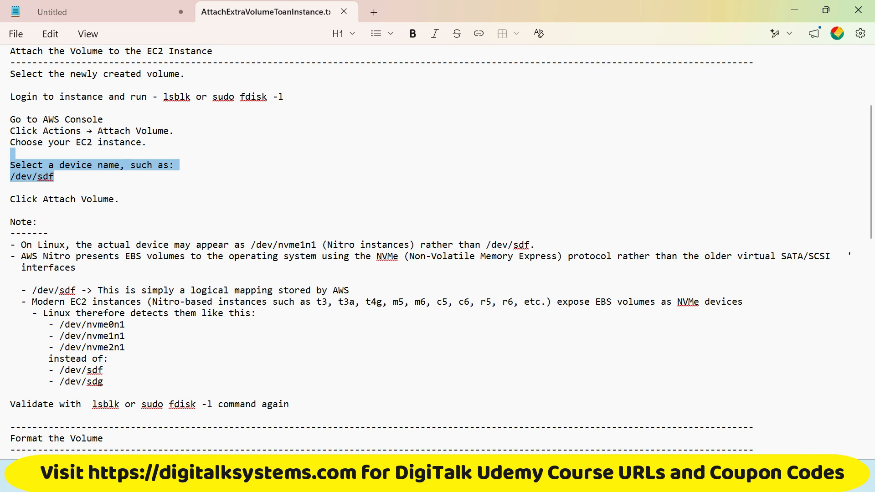
- Compare the /dev/nvme1n1 name in the Linux note with the /dev/sdf device name, highlighting each
{"action": "left_click_drag", "start_coordinate": [251, 245], "coordinate": [289, 245]}
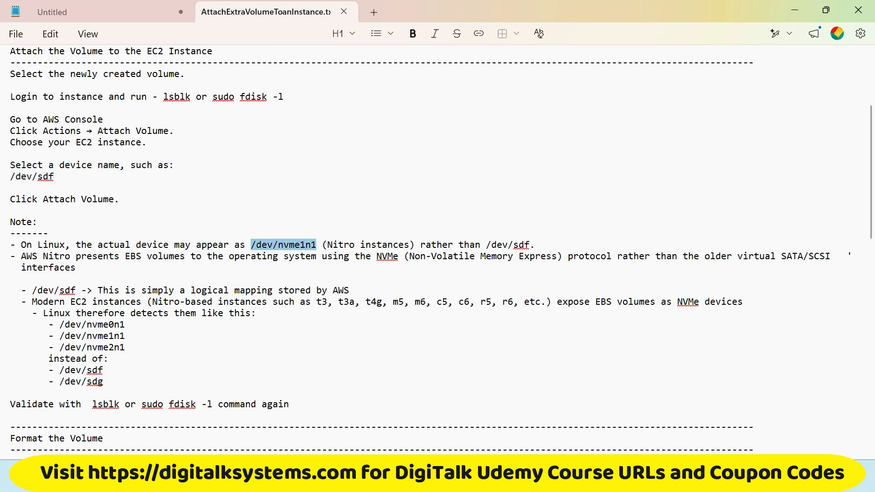
{"action": "left_click", "coordinate": [317, 245]}
{"action": "left_click_drag", "start_coordinate": [251, 246], "coordinate": [316, 246]}
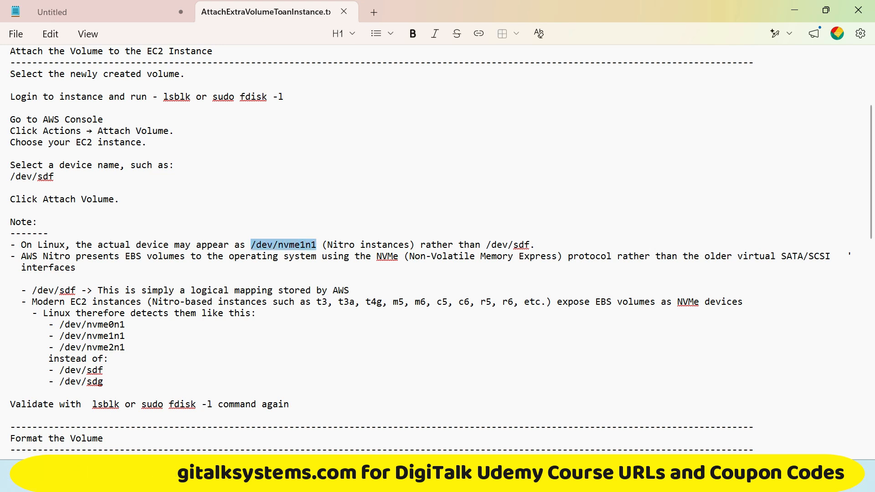
{"action": "left_click_drag", "start_coordinate": [54, 177], "coordinate": [10, 177]}
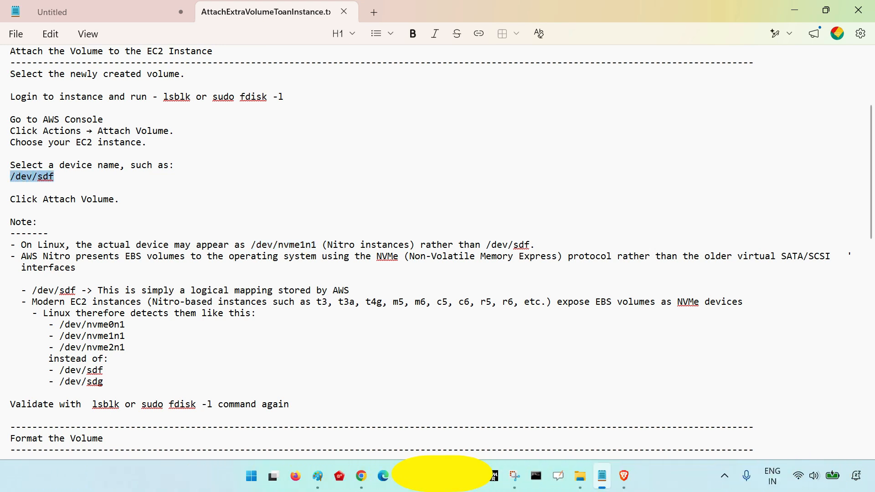
{"action": "left_click", "coordinate": [54, 177]}
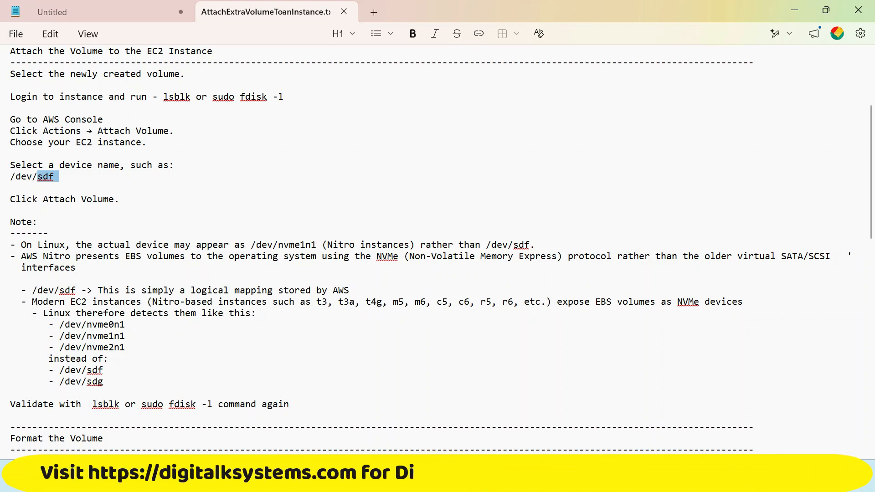
{"action": "left_click_drag", "start_coordinate": [246, 245], "coordinate": [312, 245]}
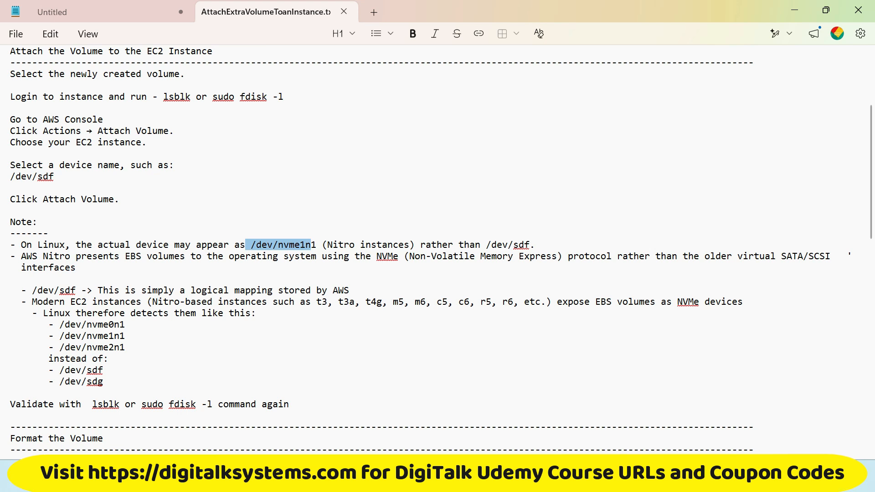
- Examine the AWS Nitro note on how EBS volumes are presented, highlighting its NVMe protocol wording
{"action": "left_click", "coordinate": [10, 279]}
{"action": "left_click_drag", "start_coordinate": [21, 256], "coordinate": [81, 268]}
{"action": "left_click_drag", "start_coordinate": [21, 256], "coordinate": [551, 256]}
{"action": "left_click_drag", "start_coordinate": [377, 257], "coordinate": [841, 256]}
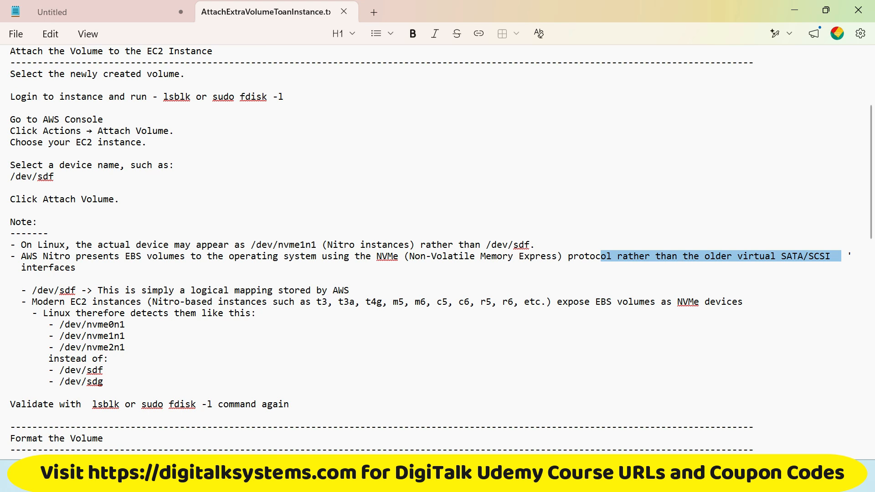
{"action": "key", "text": "Down"}
{"action": "key", "text": "Down"}
{"action": "key", "text": "Down"}
- Highlight the older virtual SATA/SCSI wording and the Non-Volatile Memory Express name in the AWS Nitro note
{"action": "left_click_drag", "start_coordinate": [699, 256], "coordinate": [830, 256]}
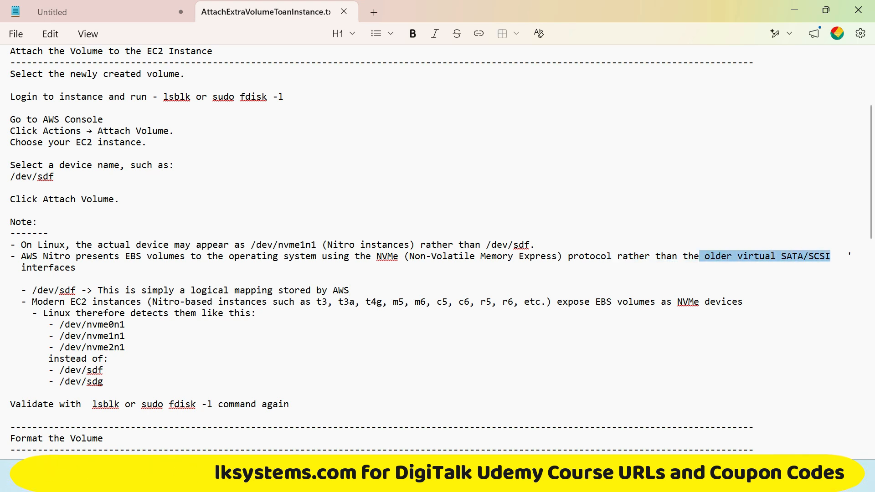
{"action": "left_click", "coordinate": [11, 279]}
{"action": "left_click_drag", "start_coordinate": [782, 256], "coordinate": [830, 256]}
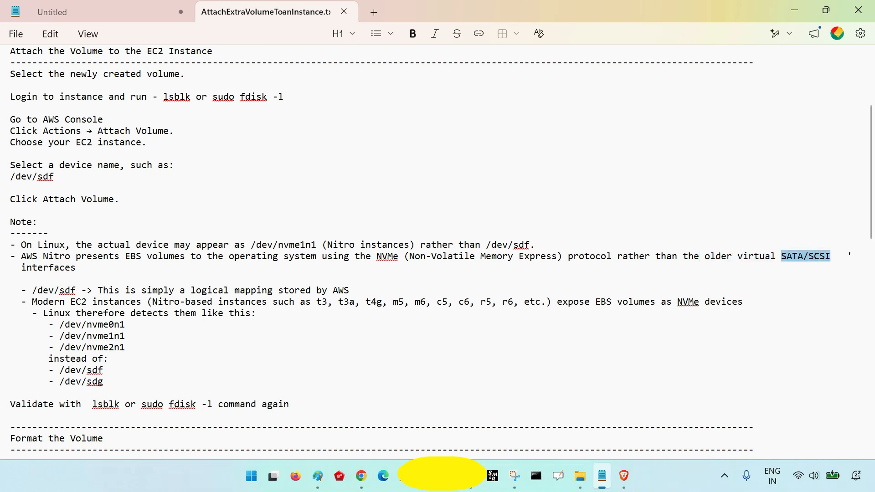
{"action": "left_click", "coordinate": [76, 267]}
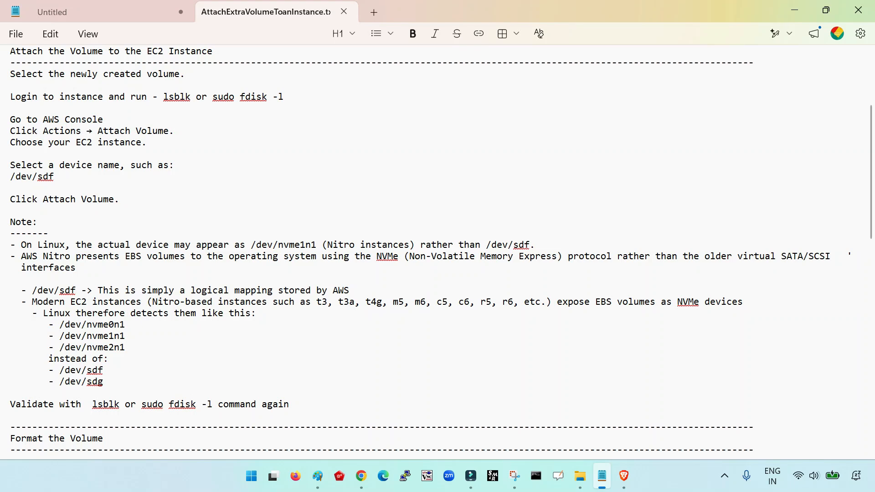
{"action": "left_click_drag", "start_coordinate": [372, 256], "coordinate": [568, 256]}
{"action": "left_click", "coordinate": [410, 279]}
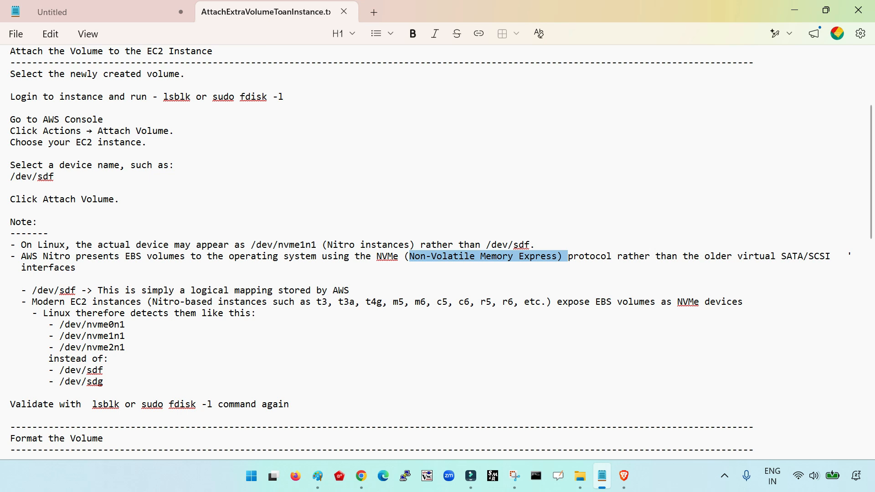
- Compare /dev/nvme1n1 in the Linux note with the /dev/sdf device name again, highlighting each in turn
{"action": "left_click_drag", "start_coordinate": [252, 244], "coordinate": [321, 244]}
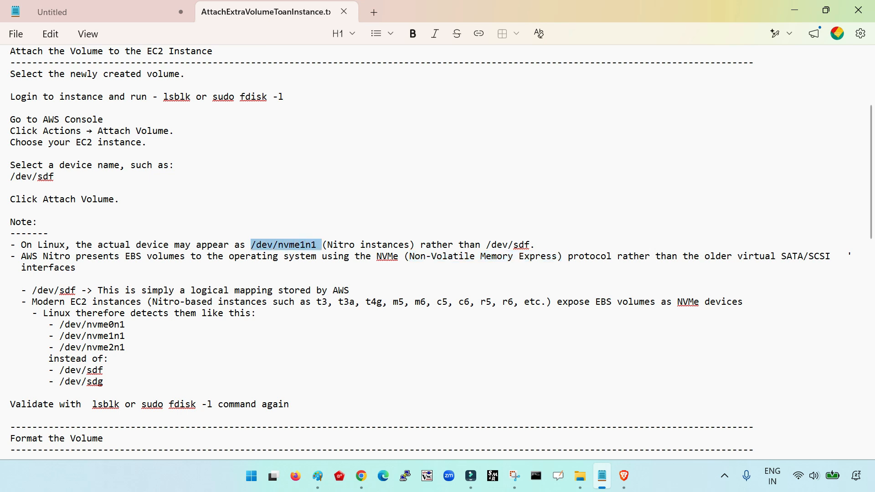
{"action": "left_click_drag", "start_coordinate": [54, 176], "coordinate": [10, 176]}
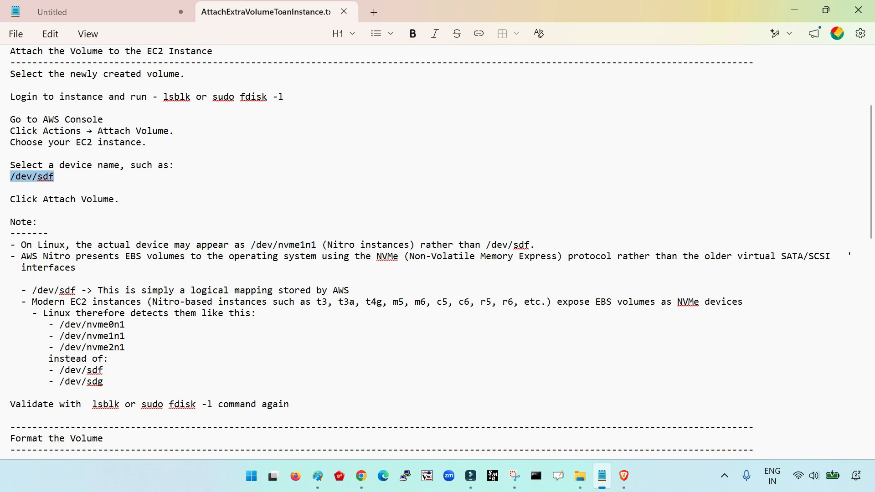
{"action": "left_click_drag", "start_coordinate": [251, 245], "coordinate": [317, 245]}
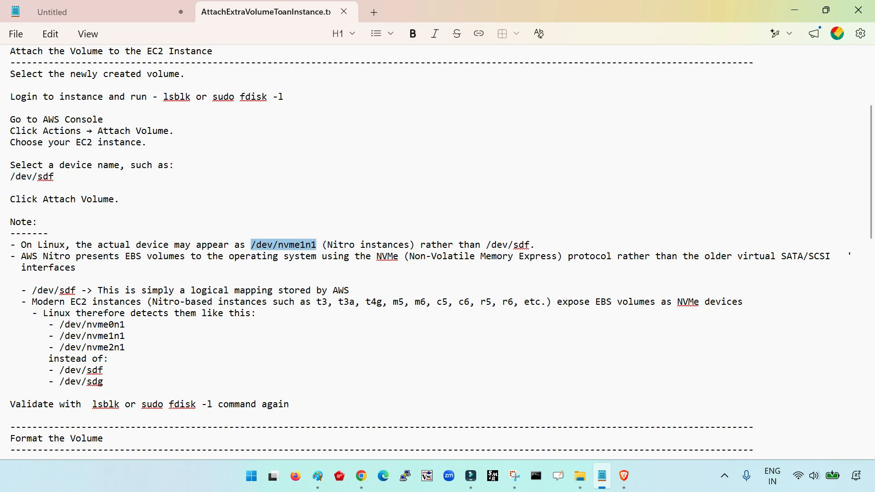
- Examine the NVMe and sd device name lists, highlighting both lists and the lsblk validation command
{"action": "scroll", "coordinate": [316, 245], "scroll_direction": "down", "scroll_amount": 4}
{"action": "left_click_drag", "start_coordinate": [49, 187], "coordinate": [131, 211]}
{"action": "left_click_drag", "start_coordinate": [109, 245], "coordinate": [114, 222]}
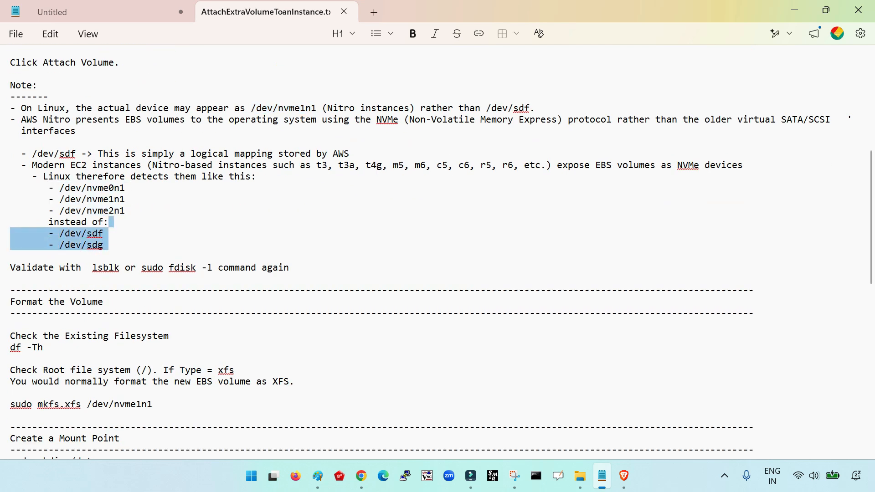
{"action": "left_click_drag", "start_coordinate": [49, 187], "coordinate": [130, 210]}
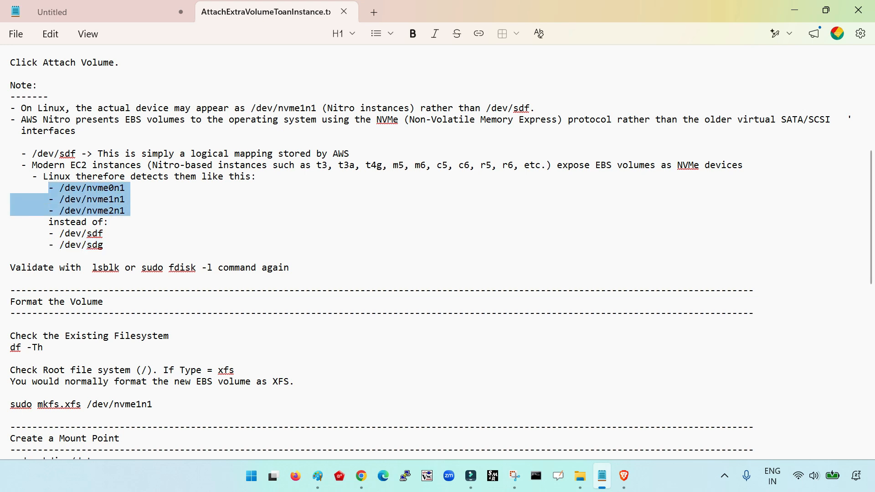
{"action": "double_click", "coordinate": [106, 267]}
{"action": "scroll", "coordinate": [417, 252], "scroll_direction": "up", "scroll_amount": 4}
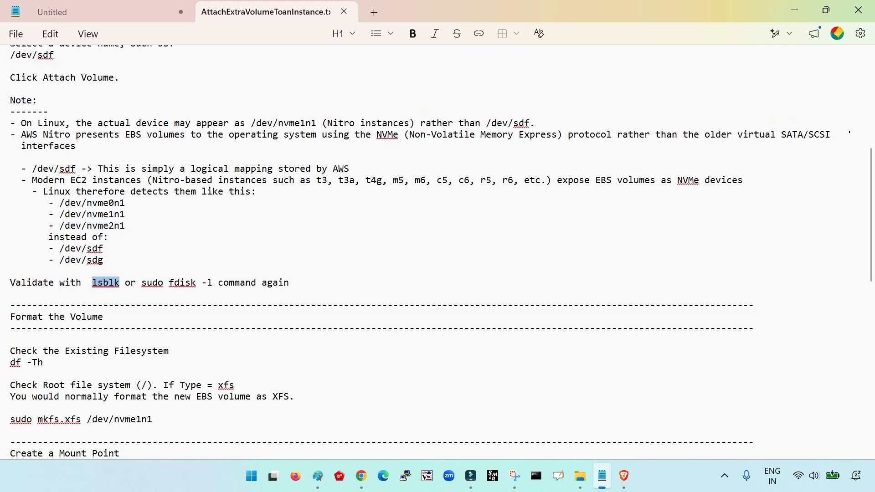
- Return to the start of the procedure and highlight the text from Create a New EBS Volume through the Attach Volume action
{"action": "scroll", "coordinate": [417, 252], "scroll_direction": "down", "scroll_amount": 4}
{"action": "scroll", "coordinate": [417, 252], "scroll_direction": "down", "scroll_amount": 2}
{"action": "scroll", "coordinate": [417, 252], "scroll_direction": "up", "scroll_amount": 8}
{"action": "scroll", "coordinate": [417, 252], "scroll_direction": "up", "scroll_amount": 2}
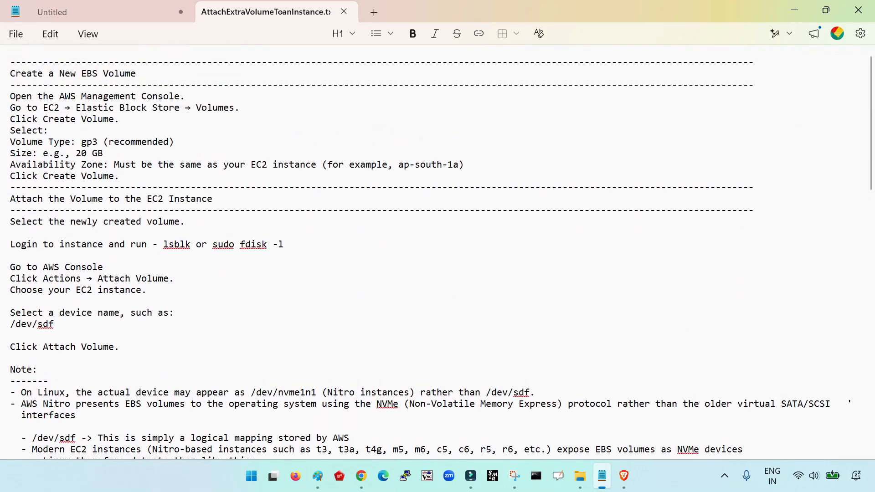
{"action": "key", "text": "shift+Down"}
{"action": "key", "text": "shift+Down"}
{"action": "key", "text": "shift+Down"}
{"action": "key", "text": "shift+Down"}
{"action": "key", "text": "shift+Down"}
{"action": "key", "text": "shift+Down"}
{"action": "key", "text": "shift+Down"}
{"action": "key", "text": "shift+Down"}
{"action": "key", "text": "shift+Down"}
{"action": "key", "text": "shift+Down"}
{"action": "key", "text": "shift+Down"}
{"action": "key", "text": "shift+Down"}
{"action": "key", "text": "shift+Down"}
{"action": "key", "text": "shift+Down"}
{"action": "key", "text": "shift+Down"}
{"action": "key", "text": "shift+Down"}
{"action": "key", "text": "shift+Down"}
{"action": "key", "text": "shift+Down"}
{"action": "key", "text": "shift+Down"}
{"action": "key", "text": "shift+Down"}
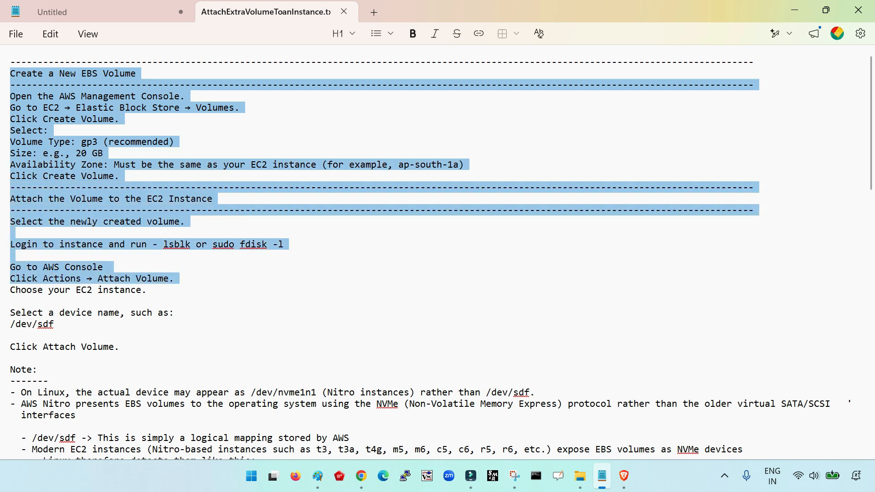
- Review the Format the Volume section, highlighting the whole section and its sudo mkfs.xfs /dev/nvme1n1 command
{"action": "scroll", "coordinate": [417, 252], "scroll_direction": "down", "scroll_amount": 13}
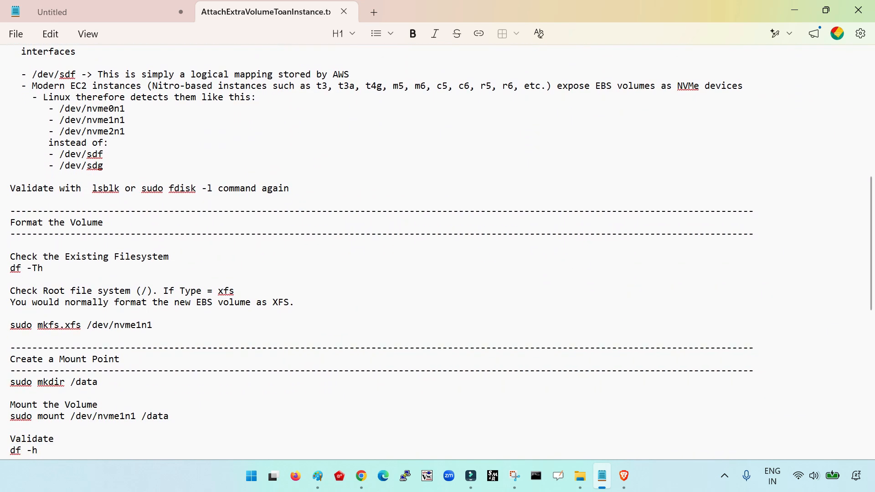
{"action": "left_click_drag", "start_coordinate": [10, 154], "coordinate": [10, 268]}
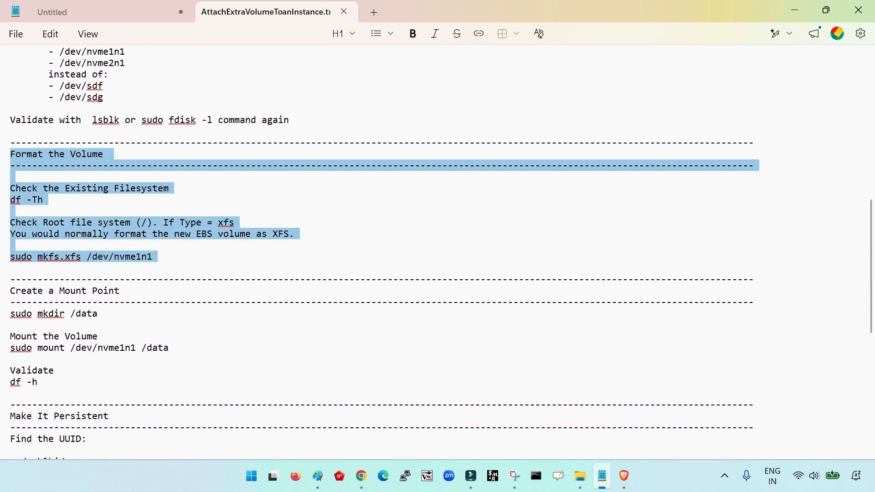
{"action": "scroll", "coordinate": [417, 252], "scroll_direction": "down", "scroll_amount": 2}
{"action": "left_click", "coordinate": [10, 142]}
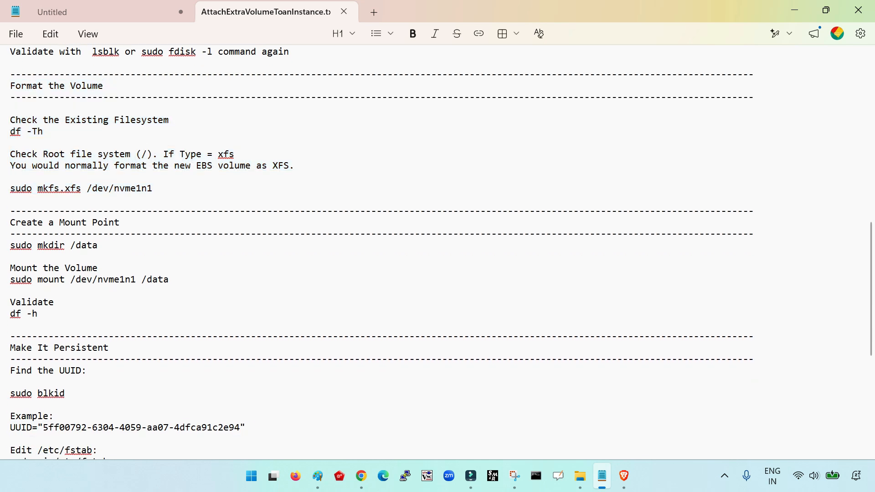
{"action": "triple_click", "coordinate": [82, 188]}
{"action": "left_click", "coordinate": [10, 200]}
- Examine the Check the Existing Filesystem instruction, highlighting it with its df -Th command
{"action": "left_click_drag", "start_coordinate": [43, 132], "coordinate": [10, 120]}
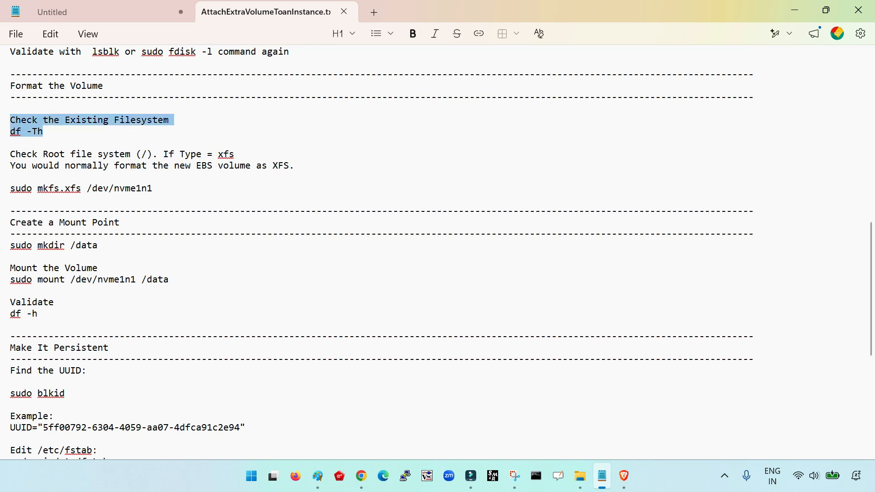
{"action": "left_click_drag", "start_coordinate": [153, 154], "coordinate": [10, 132]}
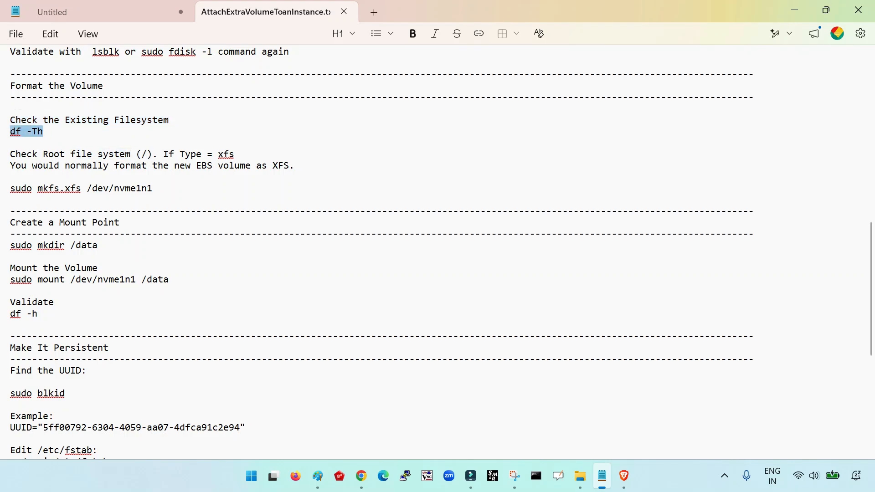
{"action": "left_click", "coordinate": [43, 131]}
{"action": "left_click_drag", "start_coordinate": [44, 131], "coordinate": [10, 131]}
{"action": "left_click", "coordinate": [11, 200]}
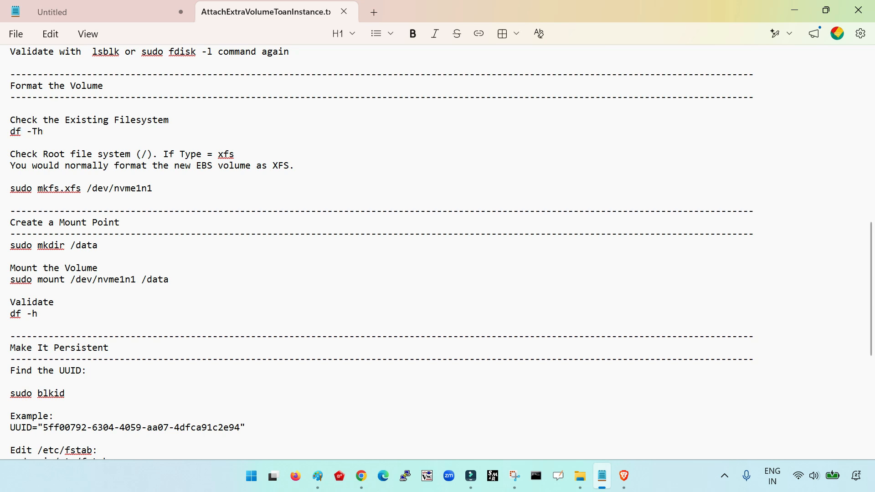
- Highlight the start of mkfs.xfs in the format command and move on to the Create a Mount Point section
{"action": "left_click_drag", "start_coordinate": [38, 188], "coordinate": [65, 188]}
{"action": "left_click", "coordinate": [10, 200]}
{"action": "scroll", "coordinate": [64, 189], "scroll_direction": "down", "scroll_amount": 2}
{"action": "scroll", "coordinate": [437, 252], "scroll_direction": "up", "scroll_amount": 2}
{"action": "left_click", "coordinate": [22, 86]}
{"action": "scroll", "coordinate": [437, 252], "scroll_direction": "down", "scroll_amount": 2}
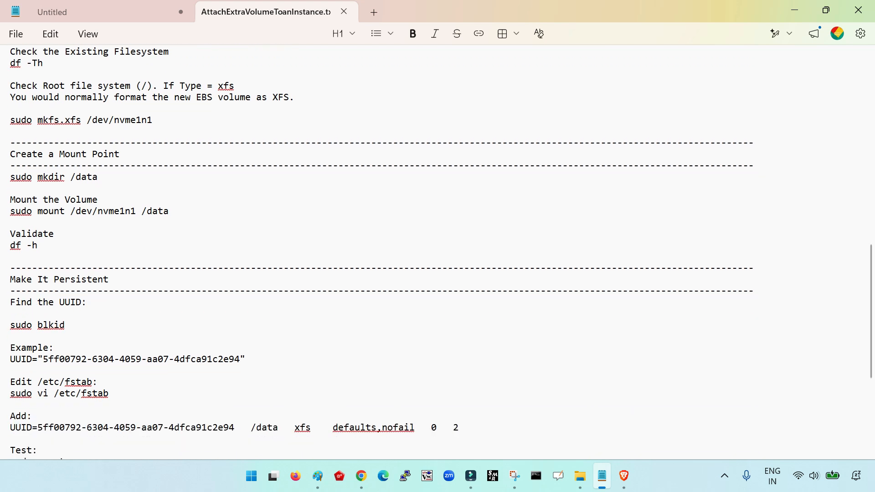
- Examine the sudo mkdir /data command under Create a Mount Point, highlighting the full command and its /data directory
{"action": "triple_click", "coordinate": [54, 177]}
{"action": "left_click", "coordinate": [54, 233]}
{"action": "left_click_drag", "start_coordinate": [71, 177], "coordinate": [97, 177]}
{"action": "left_click", "coordinate": [55, 234]}
{"action": "left_click_drag", "start_coordinate": [97, 177], "coordinate": [10, 177]}
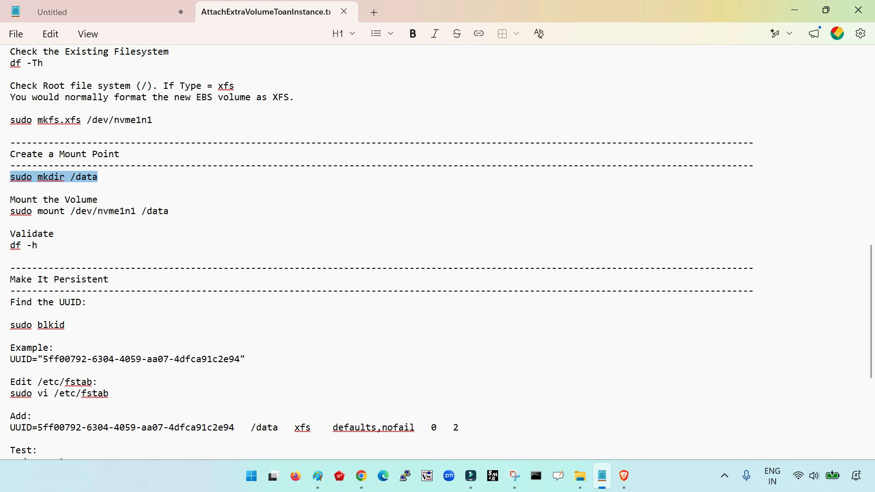
{"action": "left_click", "coordinate": [10, 222]}
{"action": "right_click", "coordinate": [18, 211]}
{"action": "left_click", "coordinate": [23, 234]}
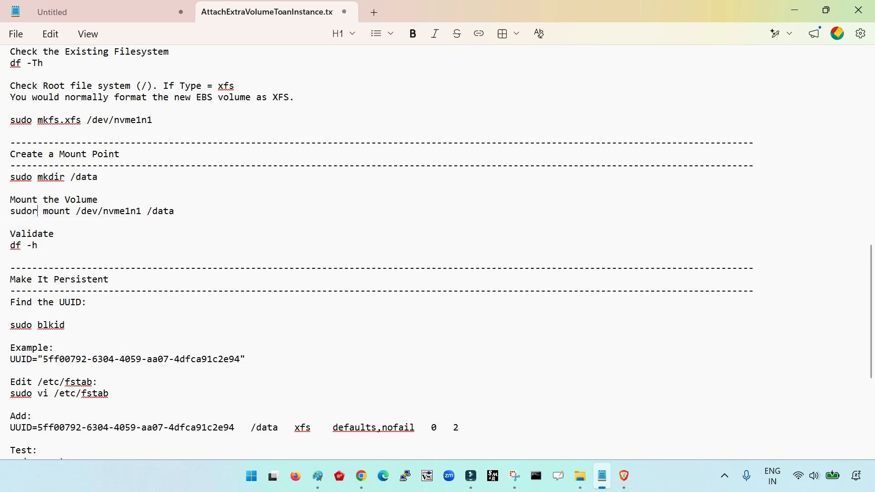
{"action": "key", "text": "ctrl+z"}
- Examine the Mount the Volume command, highlighting the /dev/nvme1n1 device and the /data mount point in turn
{"action": "left_click_drag", "start_coordinate": [71, 211], "coordinate": [136, 211]}
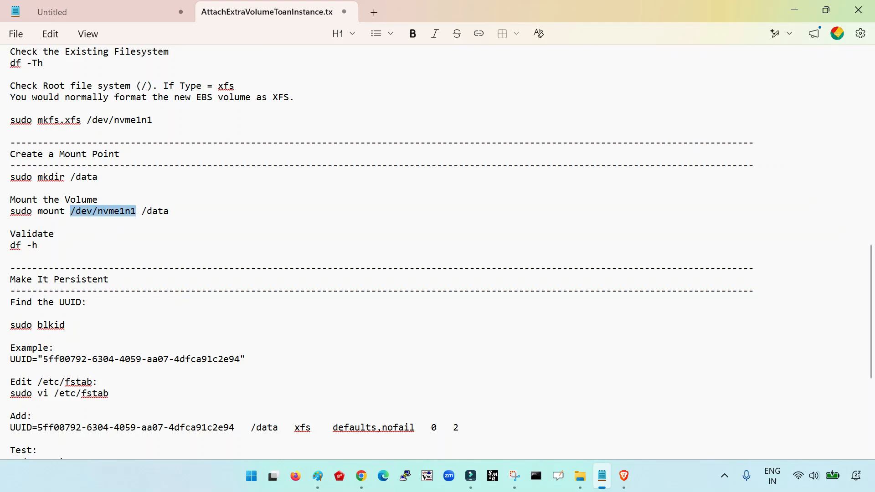
{"action": "mouse_move", "coordinate": [169, 212]}
{"action": "left_mouse_down"}
{"action": "mouse_move", "coordinate": [141, 211]}
{"action": "mouse_move", "coordinate": [169, 211]}
{"action": "left_mouse_up"}
{"action": "left_click", "coordinate": [54, 233]}
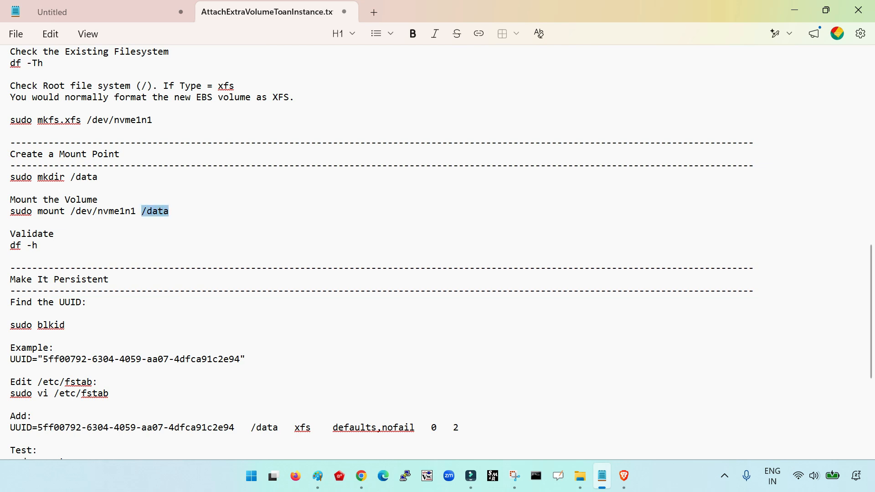
{"action": "double_click", "coordinate": [117, 211]}
{"action": "left_click", "coordinate": [54, 234]}
{"action": "left_click_drag", "start_coordinate": [147, 211], "coordinate": [174, 211]}
{"action": "left_click", "coordinate": [38, 245]}
{"action": "left_click", "coordinate": [55, 234]}
{"action": "left_click", "coordinate": [54, 234]}
{"action": "left_click_drag", "start_coordinate": [141, 211], "coordinate": [169, 211]}
{"action": "left_click", "coordinate": [38, 246]}
- Look over the Make It Persistent section, highlighting its heading and referring back to the end of the mount command
{"action": "scroll", "coordinate": [438, 250], "scroll_direction": "down", "scroll_amount": 4}
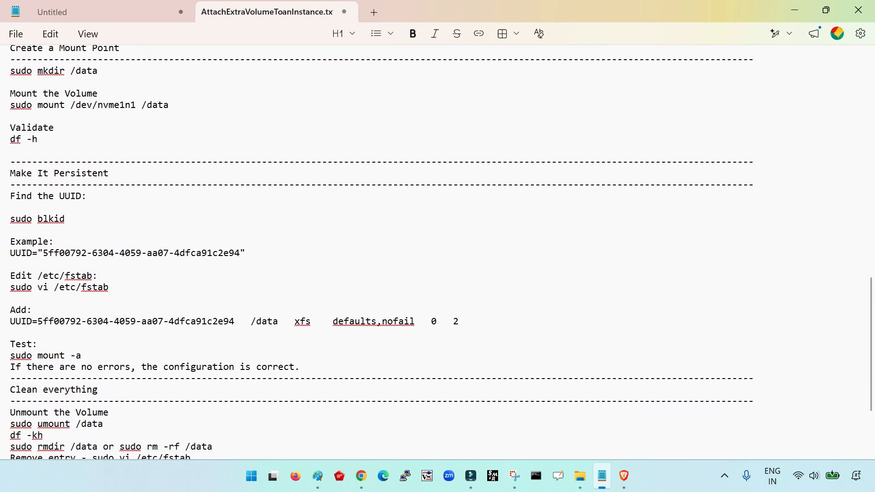
{"action": "triple_click", "coordinate": [59, 143]}
{"action": "scroll", "coordinate": [438, 250], "scroll_direction": "up", "scroll_amount": 4}
{"action": "left_click_drag", "start_coordinate": [172, 211], "coordinate": [10, 234]}
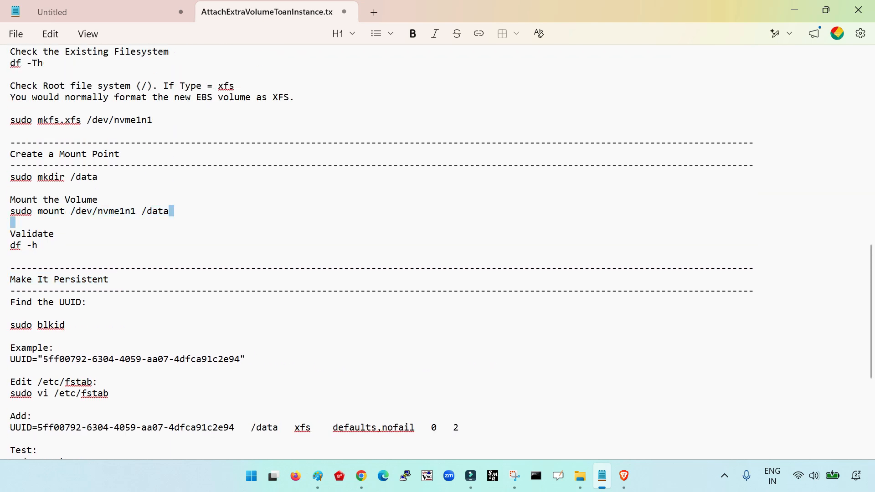
{"action": "scroll", "coordinate": [438, 251], "scroll_direction": "down", "scroll_amount": 2}
{"action": "left_click", "coordinate": [11, 245]}
{"action": "scroll", "coordinate": [437, 251], "scroll_direction": "down", "scroll_amount": 2}
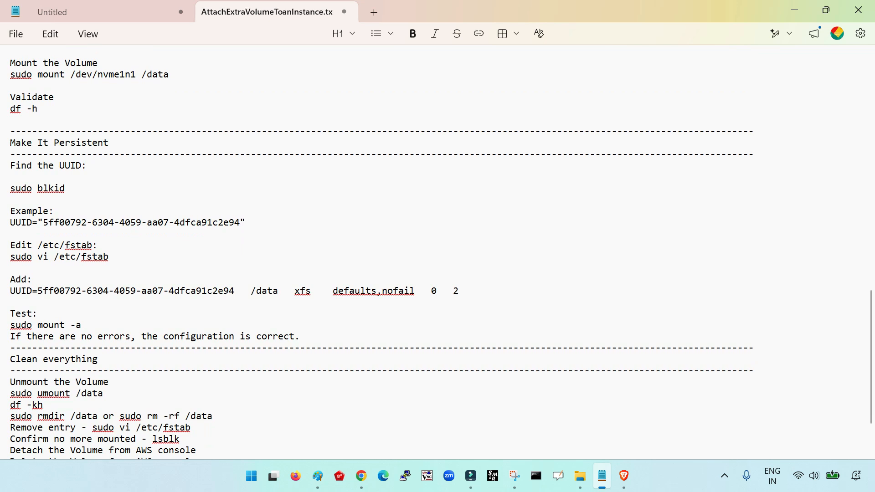
- Return to the mount command and highlight its device and mount point arguments together
{"action": "scroll", "coordinate": [437, 251], "scroll_direction": "up", "scroll_amount": 4}
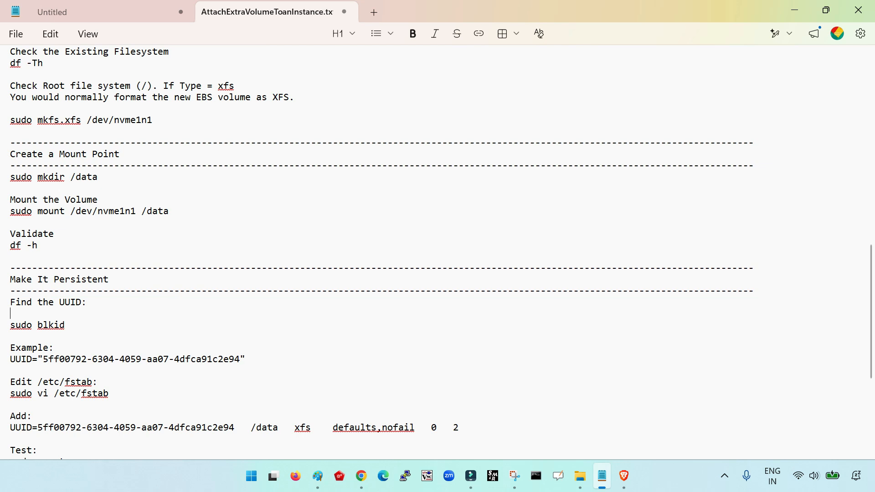
{"action": "triple_click", "coordinate": [120, 211]}
{"action": "left_click", "coordinate": [141, 211]}
{"action": "left_click_drag", "start_coordinate": [76, 211], "coordinate": [174, 211]}
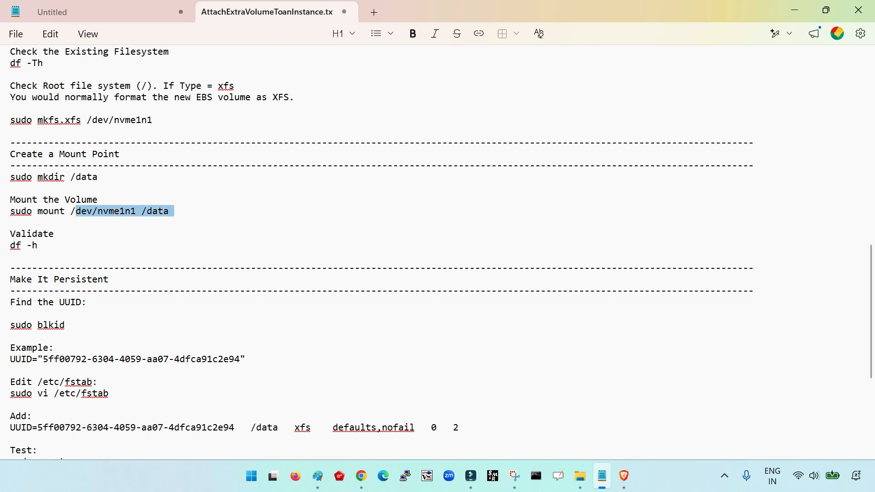
- Examine the /etc/fstab instructions under Make It Persistent, highlighting the sudo vi /etc/fstab command and checking the UUID entry
{"action": "scroll", "coordinate": [234, 251], "scroll_direction": "down", "scroll_amount": 4}
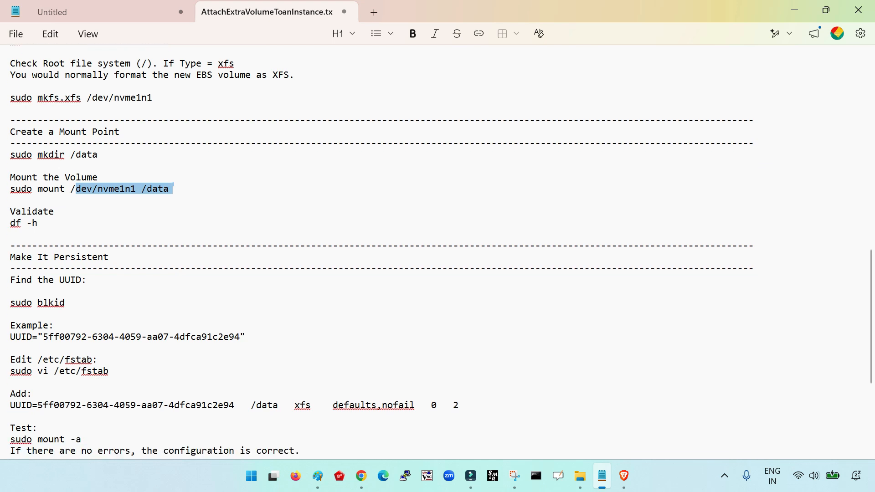
{"action": "left_click_drag", "start_coordinate": [109, 257], "coordinate": [10, 257]}
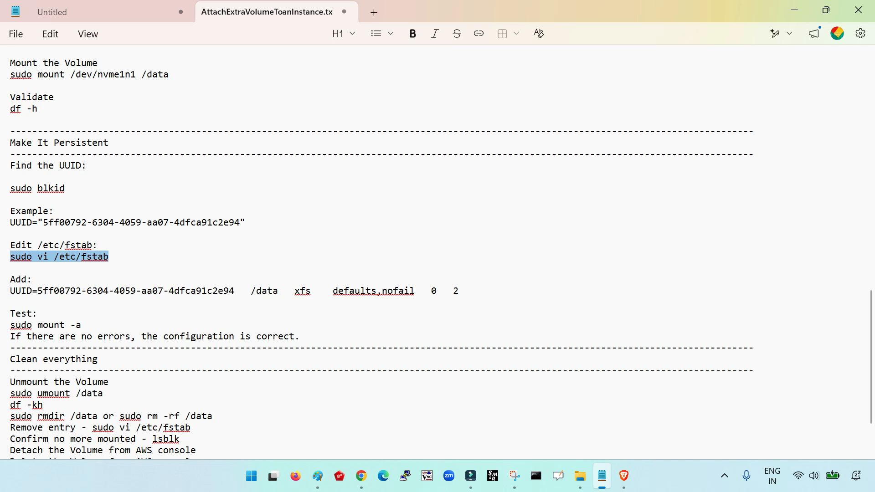
{"action": "left_click_drag", "start_coordinate": [10, 292], "coordinate": [10, 302]}
{"action": "left_click", "coordinate": [10, 302]}
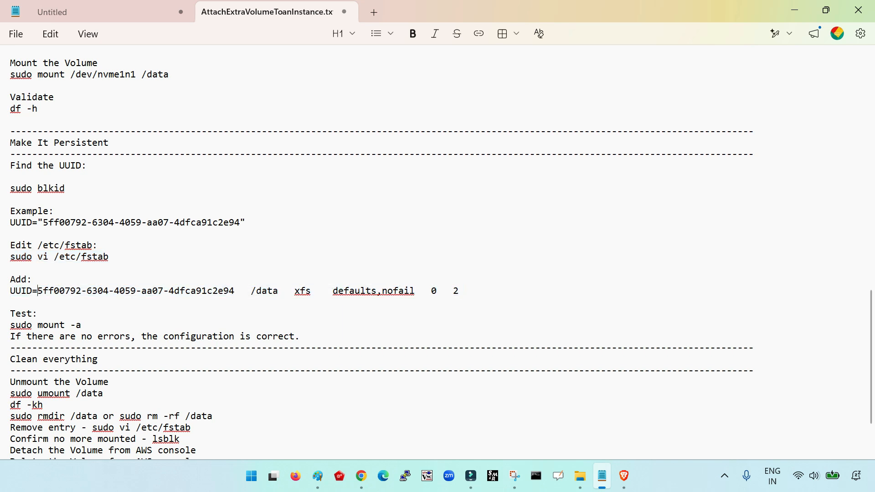
{"action": "double_click", "coordinate": [68, 257]}
{"action": "left_click", "coordinate": [109, 257]}
- Compare the mount command's arguments with the UUID in the fstab entry, and highlight the blkid command
{"action": "double_click", "coordinate": [78, 75]}
{"action": "double_click", "coordinate": [155, 75]}
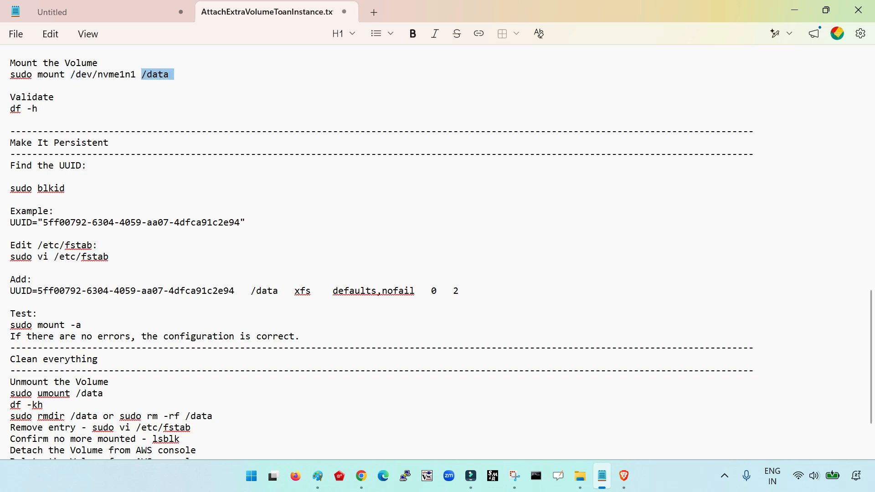
{"action": "left_click_drag", "start_coordinate": [32, 291], "coordinate": [241, 292]}
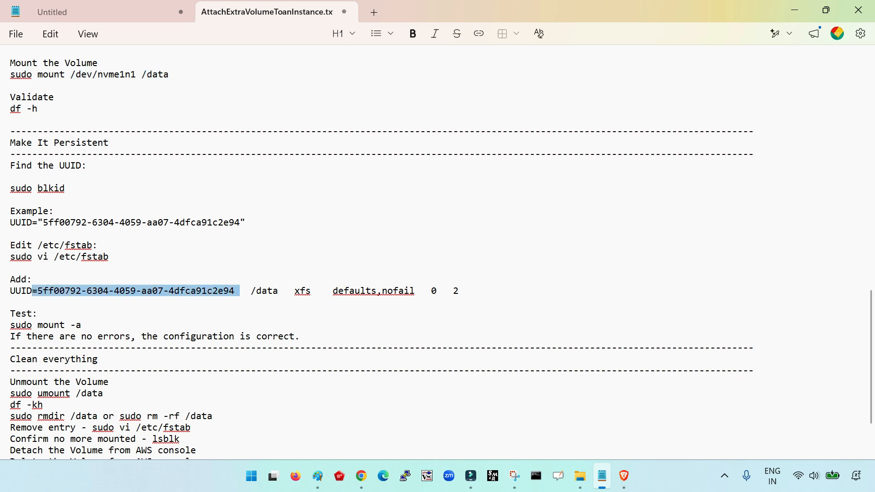
{"action": "left_click_drag", "start_coordinate": [65, 188], "coordinate": [37, 189]}
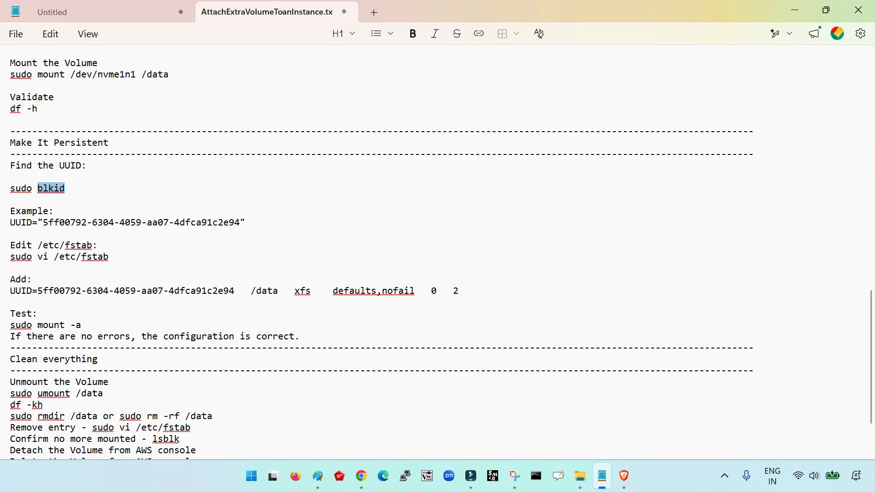
- Examine the sudo blkid command, the example UUID line and the full fstab entry including its /data mount point
{"action": "left_click", "coordinate": [65, 188]}
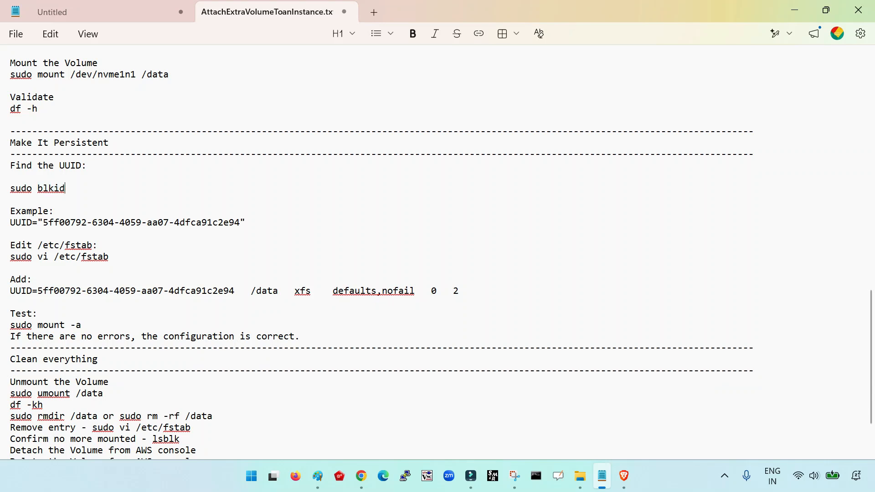
{"action": "double_click", "coordinate": [39, 189]}
{"action": "triple_click", "coordinate": [73, 223]}
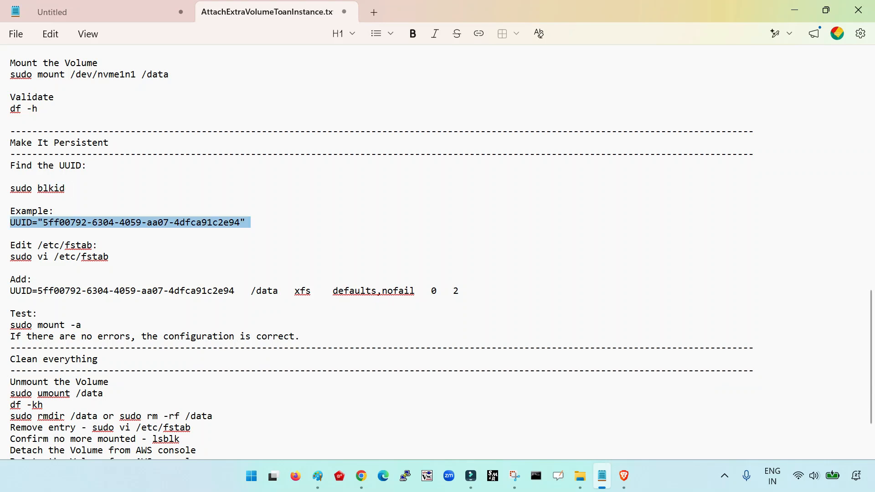
{"action": "left_click_drag", "start_coordinate": [65, 188], "coordinate": [27, 188]}
{"action": "triple_click", "coordinate": [32, 279]}
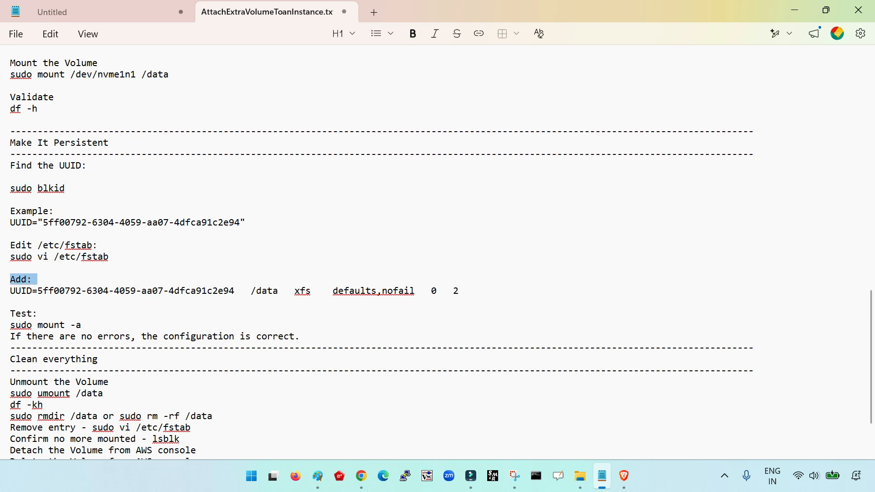
{"action": "left_click_drag", "start_coordinate": [251, 291], "coordinate": [273, 291]}
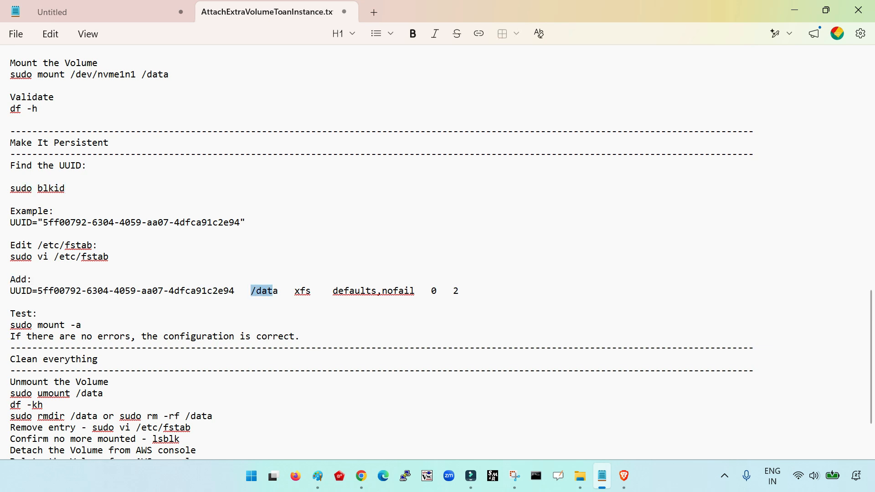
{"action": "triple_click", "coordinate": [219, 290]}
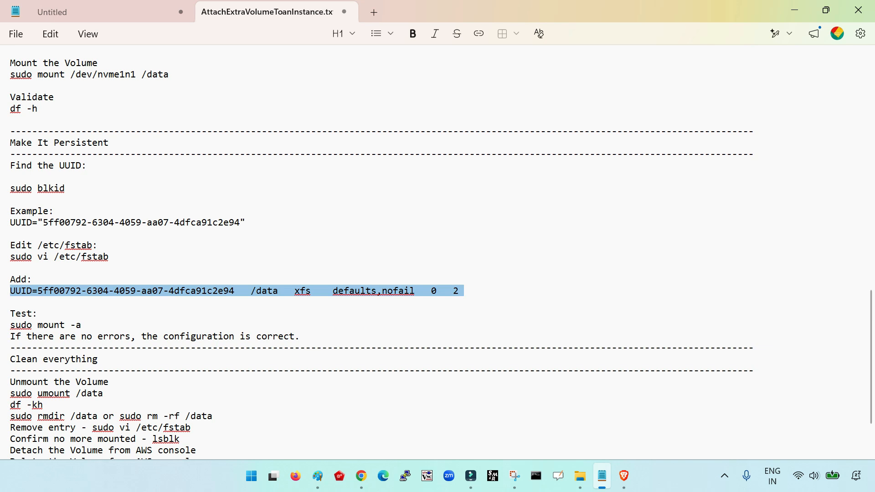
{"action": "left_click", "coordinate": [10, 302]}
{"action": "triple_click", "coordinate": [203, 291]}
- Compare the Mount the Volume command and its /data argument with the instructions under Make It Persistent
{"action": "scroll", "coordinate": [203, 291], "scroll_direction": "up", "scroll_amount": 4}
{"action": "left_click_drag", "start_coordinate": [170, 211], "coordinate": [10, 189]}
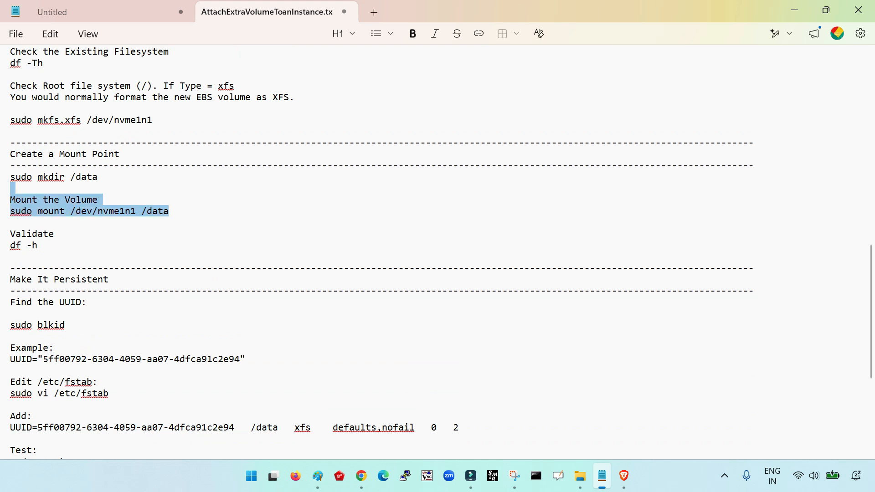
{"action": "scroll", "coordinate": [10, 188], "scroll_direction": "down", "scroll_amount": 2}
{"action": "left_click_drag", "start_coordinate": [10, 234], "coordinate": [11, 416]}
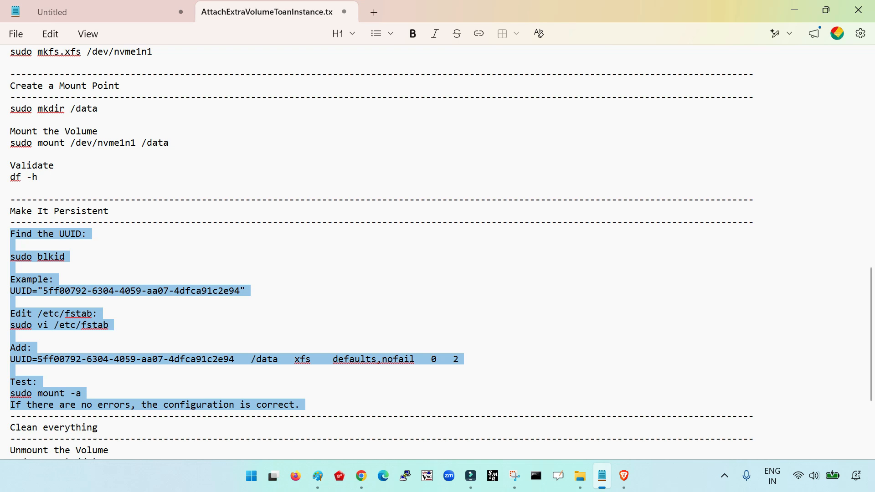
{"action": "left_click_drag", "start_coordinate": [169, 142], "coordinate": [10, 143]}
{"action": "left_click", "coordinate": [144, 143]}
{"action": "left_click_drag", "start_coordinate": [147, 143], "coordinate": [169, 143]}
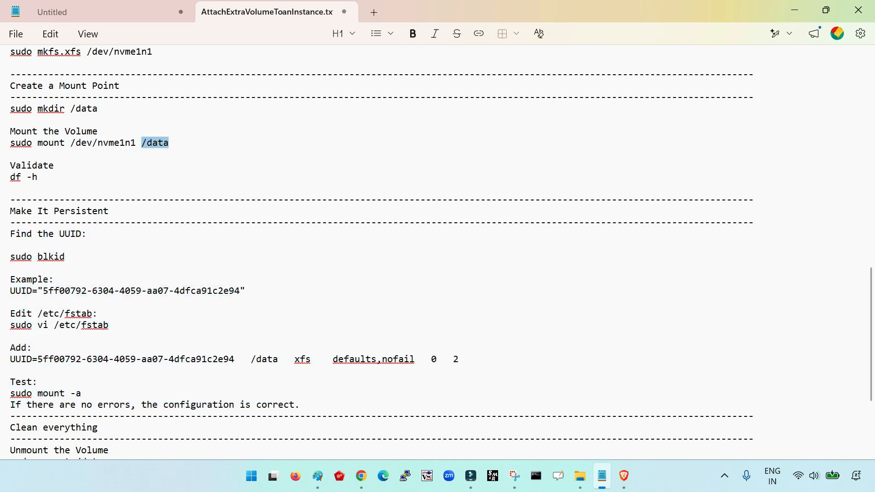
{"action": "left_click_drag", "start_coordinate": [70, 143], "coordinate": [10, 142]}
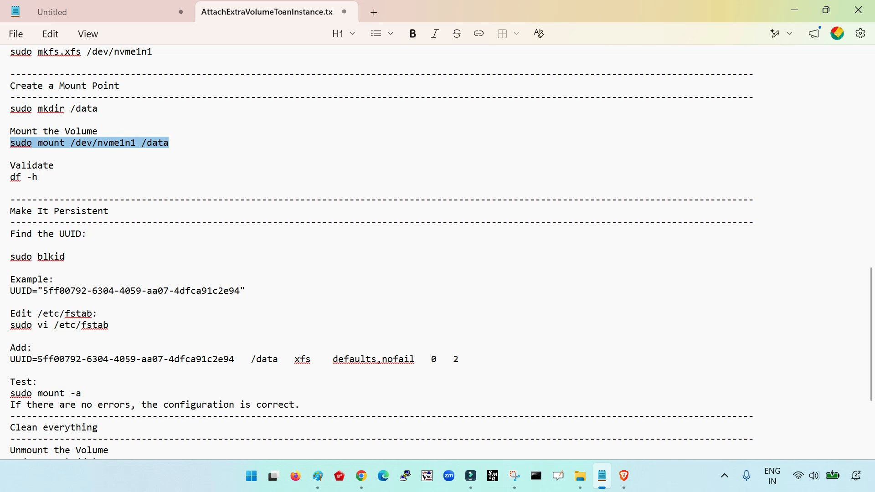
- Highlight the sudo vi /etc/fstab command and the complete UUID entry to add to the file
{"action": "scroll", "coordinate": [437, 253], "scroll_direction": "down", "scroll_amount": 2}
{"action": "left_click_drag", "start_coordinate": [10, 257], "coordinate": [114, 256]}
{"action": "left_click_drag", "start_coordinate": [10, 291], "coordinate": [464, 291]}
{"action": "scroll", "coordinate": [438, 253], "scroll_direction": "down", "scroll_amount": 2}
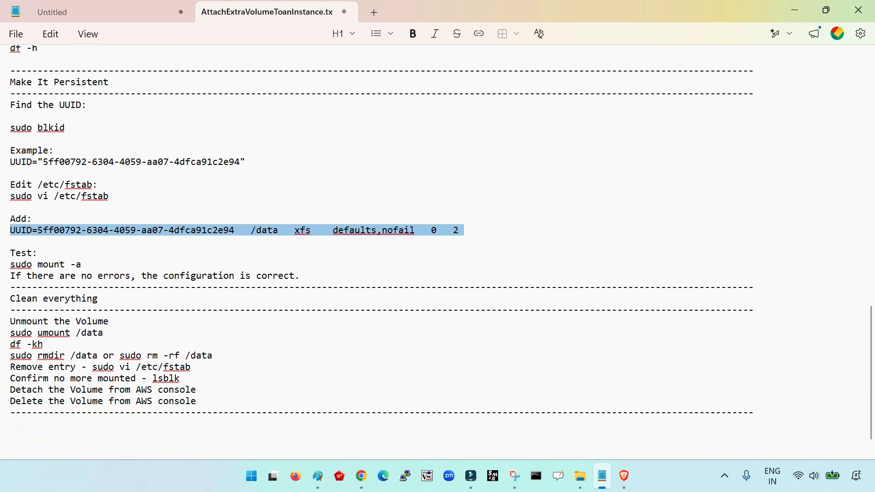
- Look over the whole procedure from Create a New EBS Volume through the end of Make It Persistent, highlighting its text
{"action": "left_click_drag", "start_coordinate": [300, 261], "coordinate": [10, 74]}
{"action": "scroll", "coordinate": [437, 250], "scroll_direction": "up", "scroll_amount": 8}
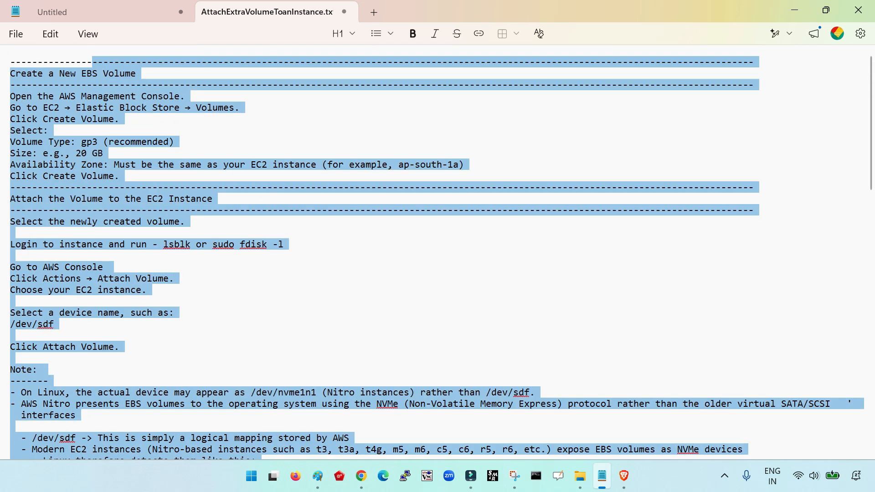
{"action": "scroll", "coordinate": [438, 250], "scroll_direction": "down", "scroll_amount": 20}
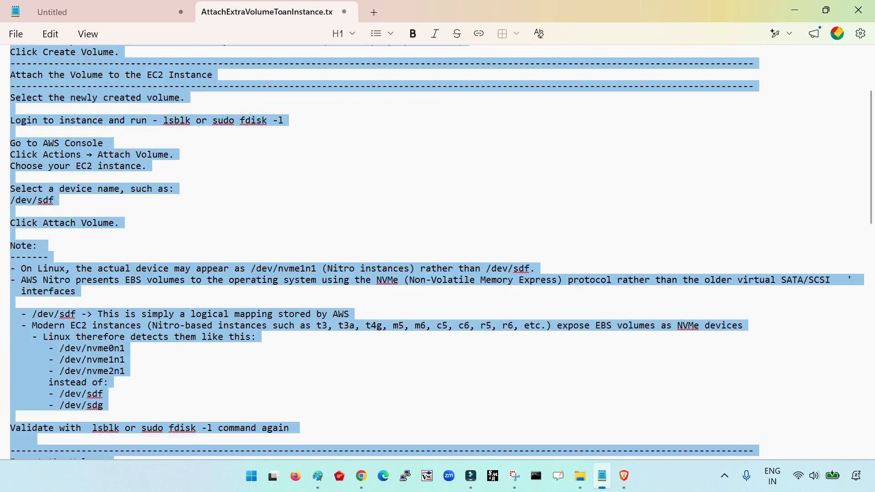
{"action": "left_click_drag", "start_coordinate": [10, 306], "coordinate": [10, 410]}
{"action": "left_click", "coordinate": [59, 398]}
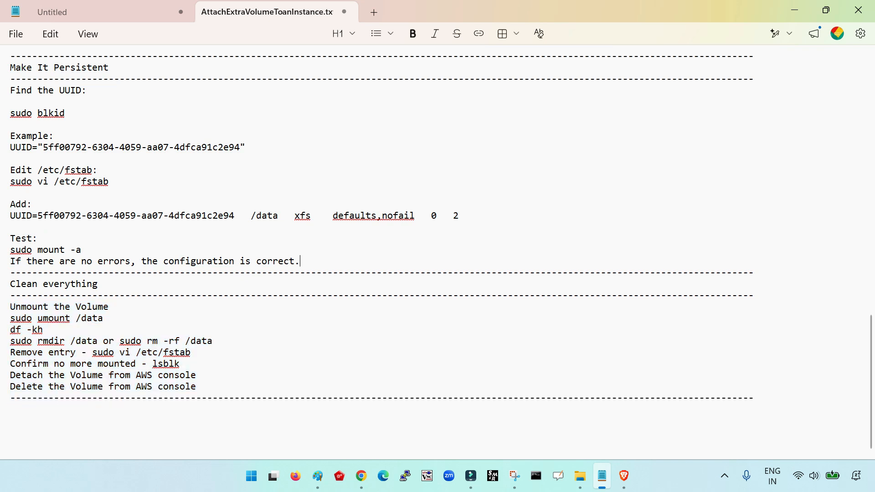
{"action": "key", "text": "ctrl+a"}
{"action": "scroll", "coordinate": [438, 251], "scroll_direction": "up", "scroll_amount": 20}
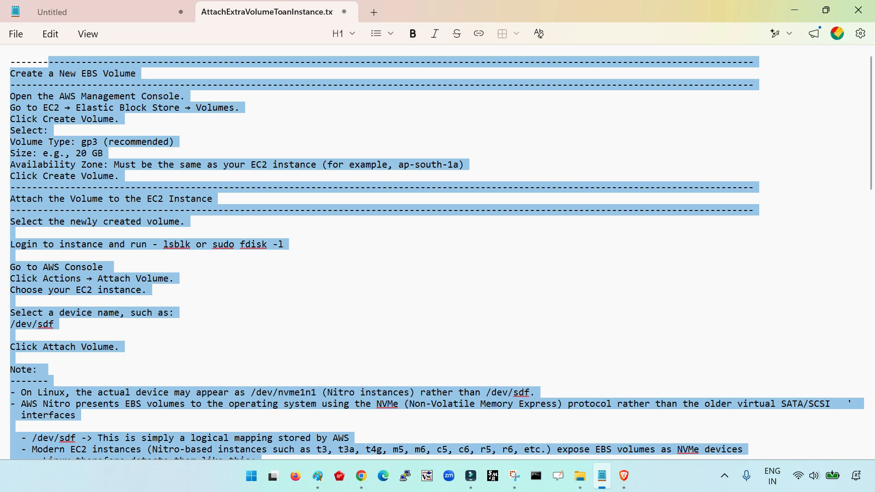
{"action": "scroll", "coordinate": [438, 251], "scroll_direction": "down", "scroll_amount": 20}
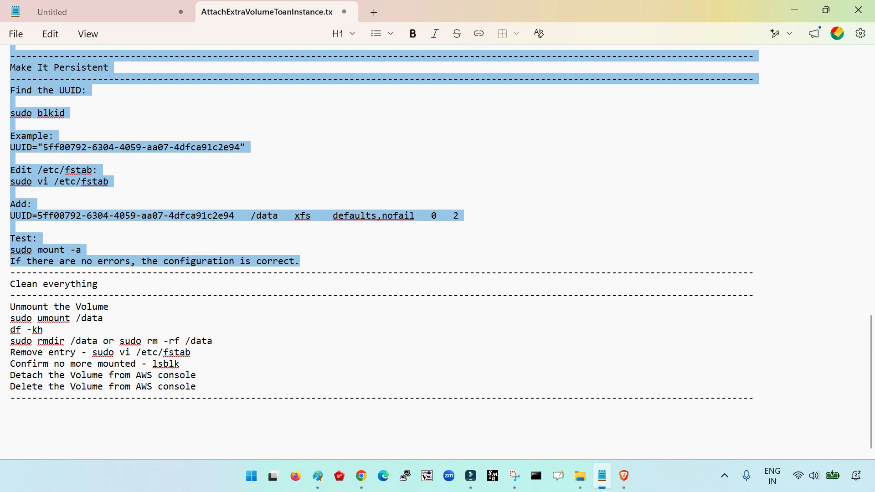
- Examine the Clean everything section line by line, from unmounting /data to detaching and deleting the volume in the AWS console
{"action": "left_click_drag", "start_coordinate": [10, 307], "coordinate": [10, 318]}
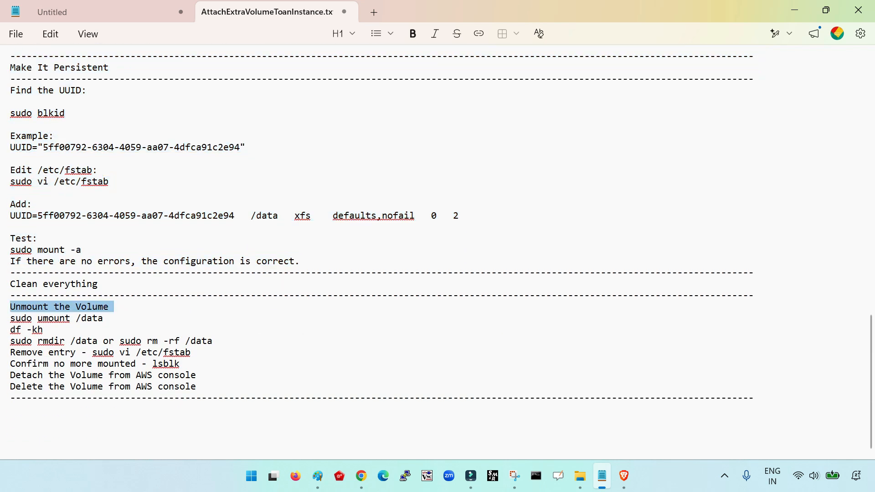
{"action": "triple_click", "coordinate": [57, 318]}
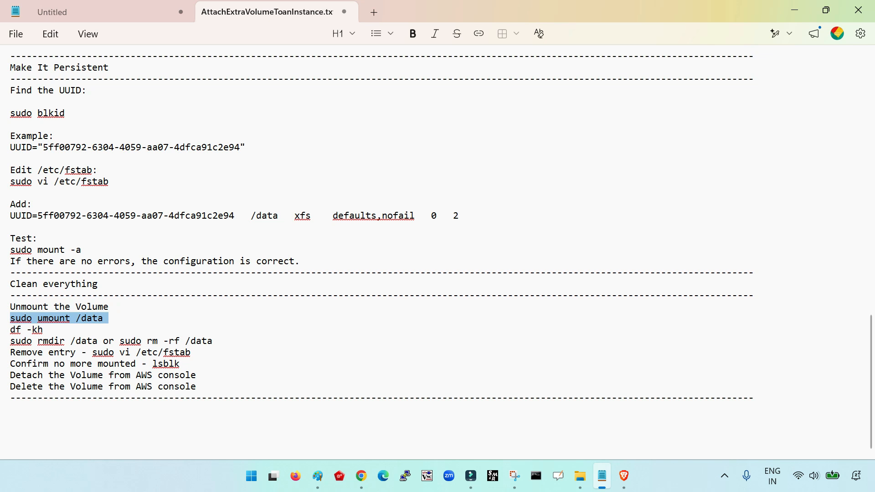
{"action": "triple_click", "coordinate": [77, 341]}
{"action": "left_click", "coordinate": [76, 352]}
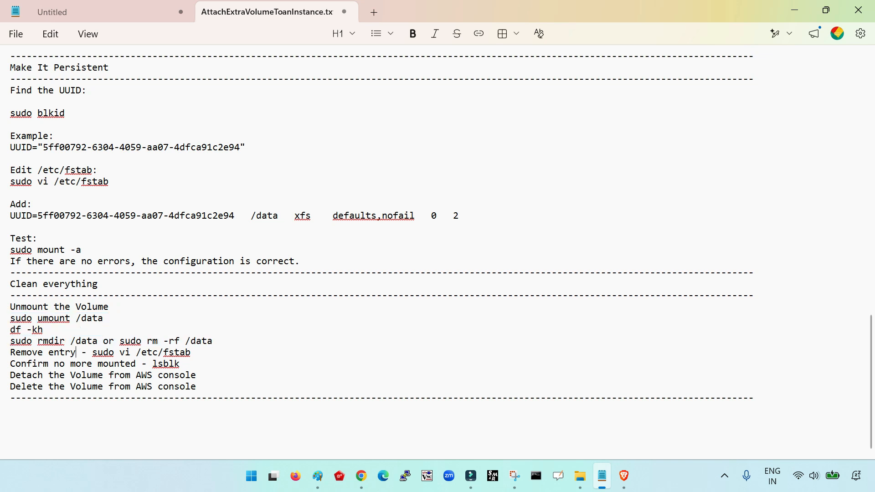
{"action": "left_click_drag", "start_coordinate": [71, 341], "coordinate": [98, 340]}
{"action": "key", "text": "shift+Right"}
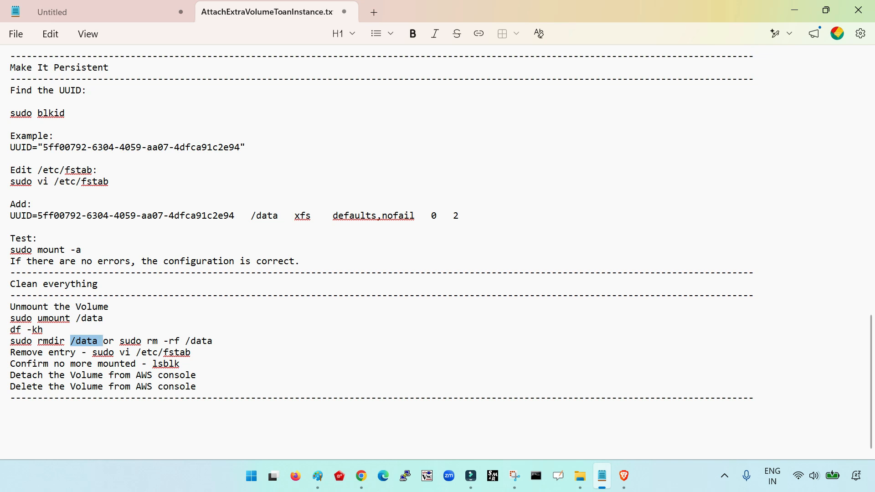
{"action": "triple_click", "coordinate": [87, 353]}
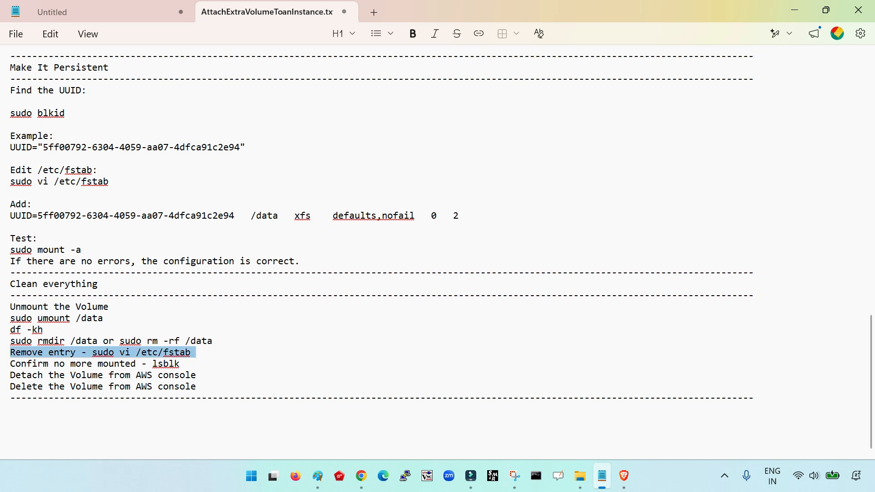
{"action": "triple_click", "coordinate": [86, 375]}
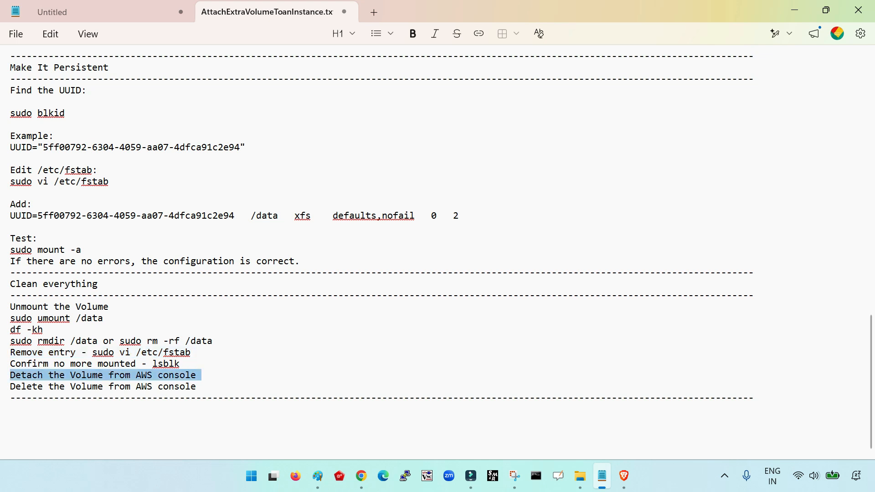
{"action": "triple_click", "coordinate": [87, 386]}
- Review the procedure once more from the top, highlighting the volume creation and attachment instructions and skimming the remaining sections
{"action": "left_click_drag", "start_coordinate": [303, 261], "coordinate": [10, 43]}
{"action": "left_click", "coordinate": [49, 131]}
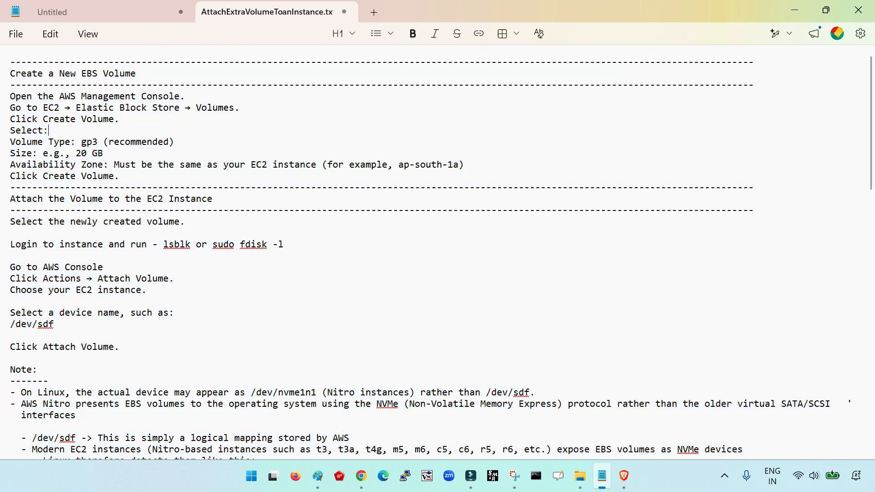
{"action": "key", "text": "ctrl+Home"}
{"action": "key", "text": "shift+Down"}
{"action": "key", "text": "shift+Down"}
{"action": "key", "text": "shift+Down"}
{"action": "key", "text": "shift+Down"}
{"action": "key", "text": "shift+Down"}
{"action": "key", "text": "shift+Down"}
{"action": "key", "text": "shift+Down"}
{"action": "key", "text": "shift+Down"}
{"action": "key", "text": "shift+Down"}
{"action": "key", "text": "shift+Down"}
{"action": "key", "text": "shift+Down"}
{"action": "key", "text": "shift+Down"}
{"action": "key", "text": "shift+Down"}
{"action": "key", "text": "shift+Down"}
{"action": "key", "text": "shift+Down"}
{"action": "key", "text": "shift+Down"}
{"action": "key", "text": "shift+Down"}
{"action": "key", "text": "shift+Down"}
{"action": "key", "text": "shift+Down"}
{"action": "key", "text": "shift+Down"}
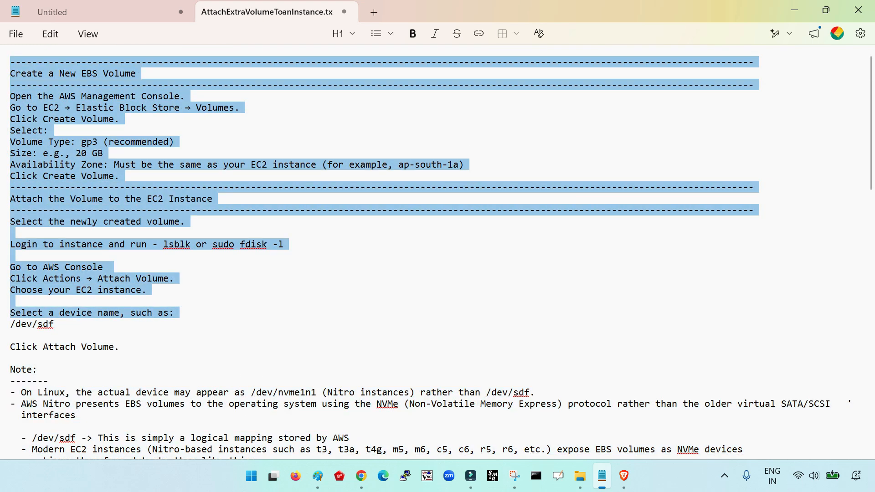
{"action": "left_click", "coordinate": [11, 301]}
{"action": "scroll", "coordinate": [438, 252], "scroll_direction": "down", "scroll_amount": 9}
{"action": "scroll", "coordinate": [437, 252], "scroll_direction": "down", "scroll_amount": 7}
{"action": "scroll", "coordinate": [438, 252], "scroll_direction": "up", "scroll_amount": 16}
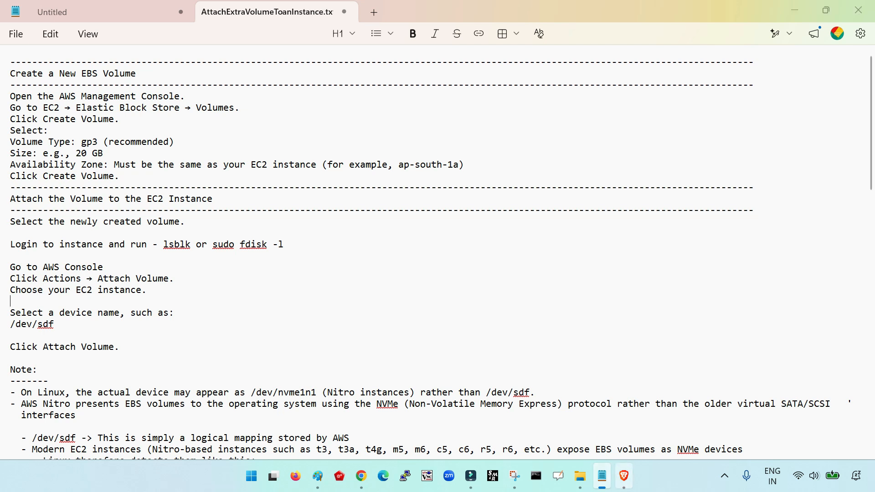
- Switch to the AWS console in Brave, select the HAProxy instance and copy its public IPv4 address
{"action": "left_click", "coordinate": [624, 476]}
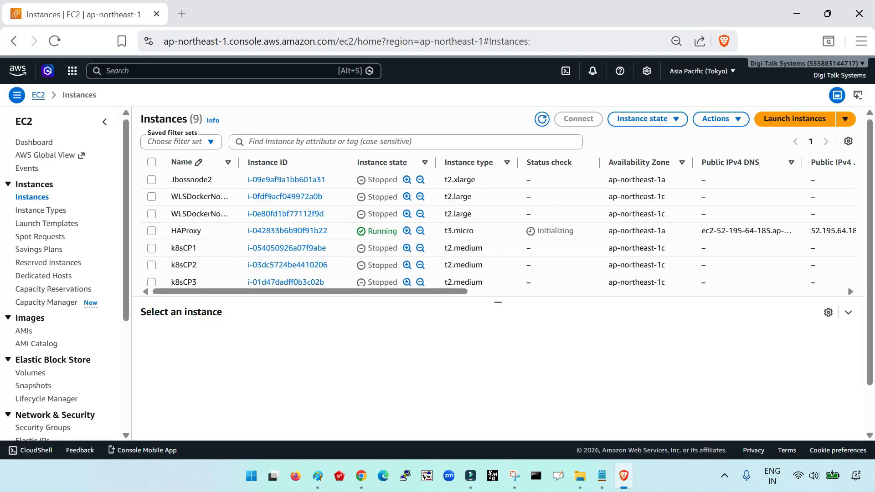
{"action": "left_click", "coordinate": [151, 231]}
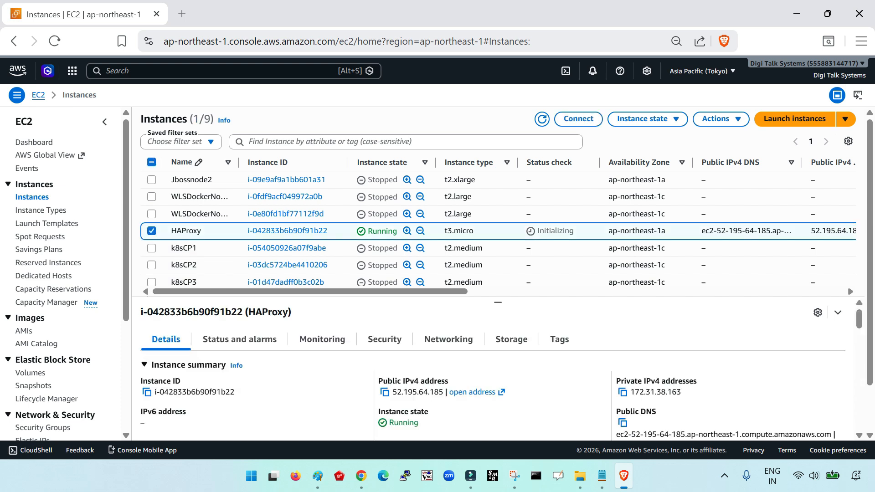
{"action": "left_click", "coordinate": [386, 392]}
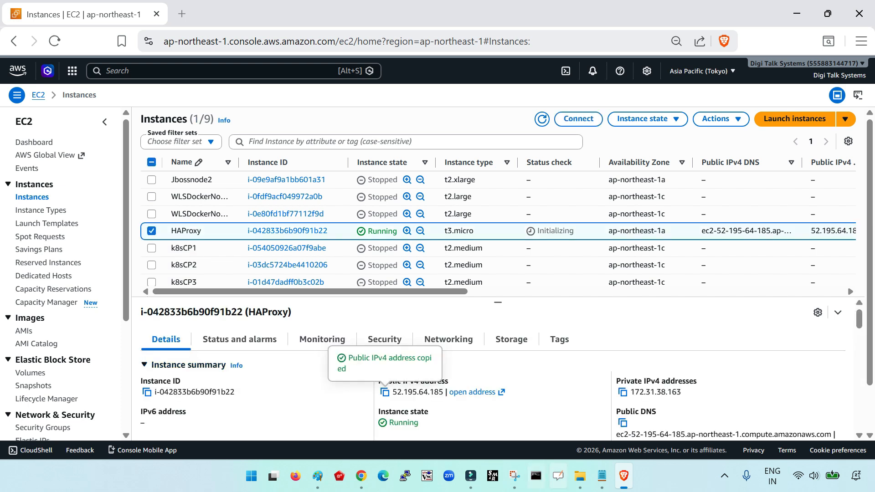
- Open PuTTY, update the saved HAproxy session with the copied IP address as host, and start its SSH connection
{"action": "left_click", "coordinate": [536, 475]}
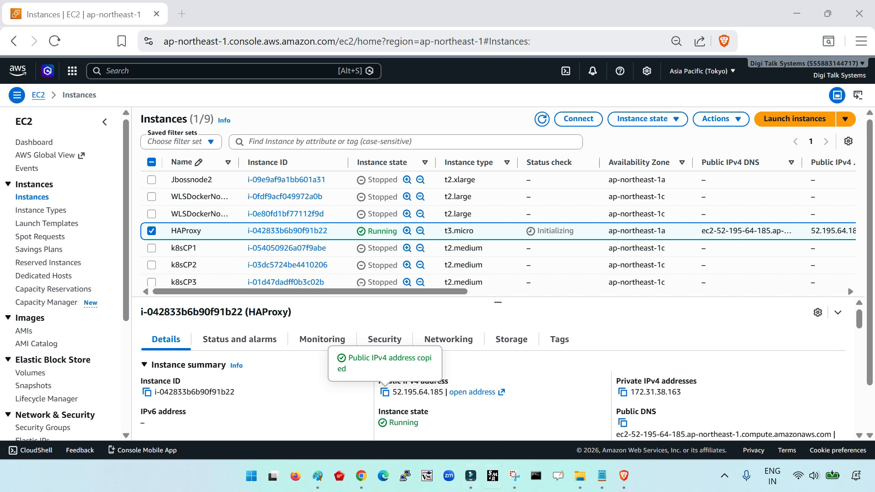
{"action": "left_click", "coordinate": [405, 476]}
{"action": "key", "text": "ctrl+v"}
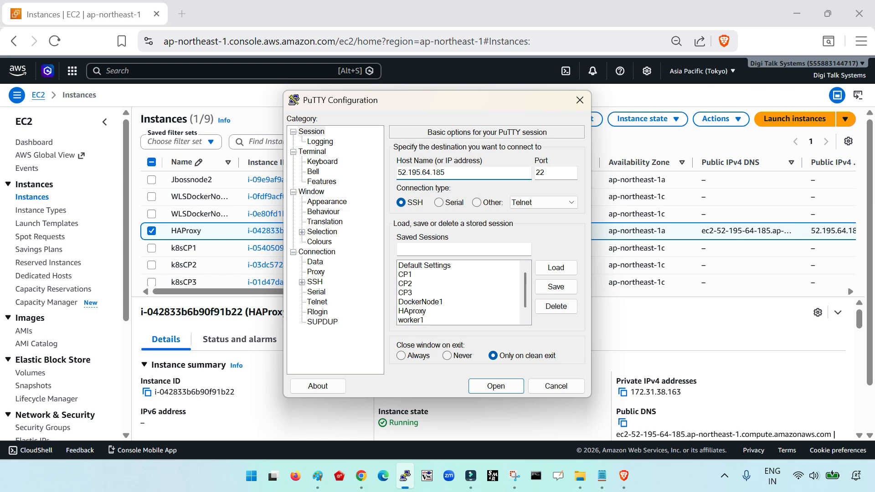
{"action": "left_click", "coordinate": [412, 311]}
{"action": "left_click", "coordinate": [555, 268]}
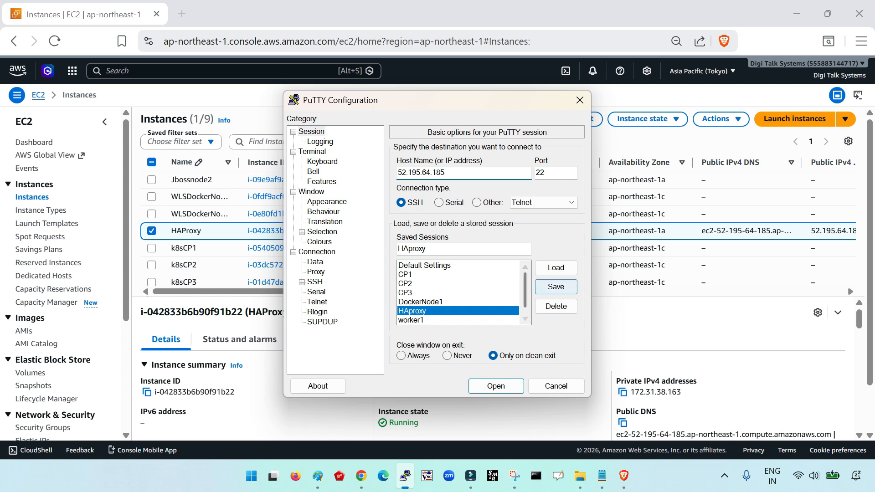
{"action": "left_click", "coordinate": [556, 287]}
{"action": "left_click", "coordinate": [496, 386]}
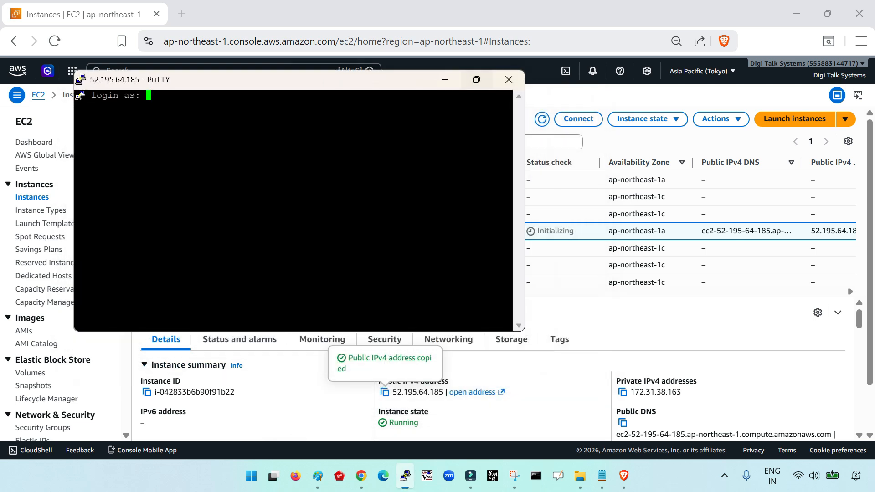
- Maximize the terminal window and log in to the instance as ec2-user
{"action": "left_click", "coordinate": [477, 79]}
{"action": "type", "text": "ec2"}
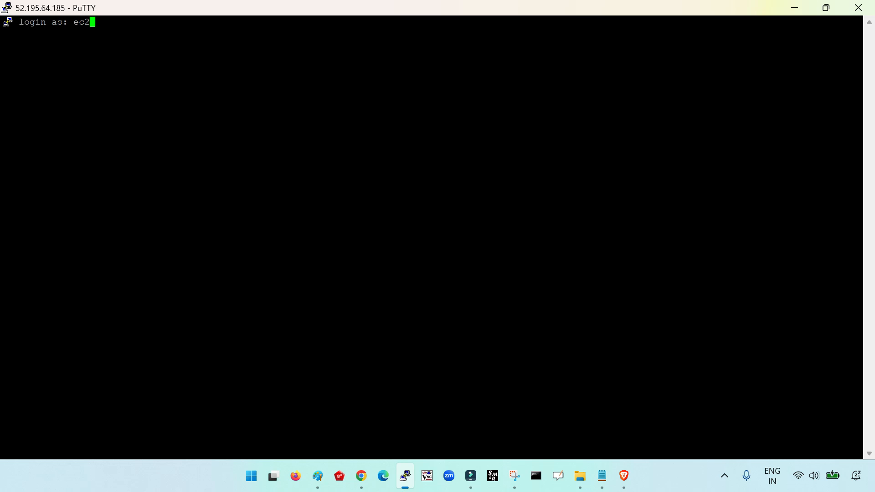
{"action": "type", "text": "-user"}
{"action": "key", "text": "Return"}
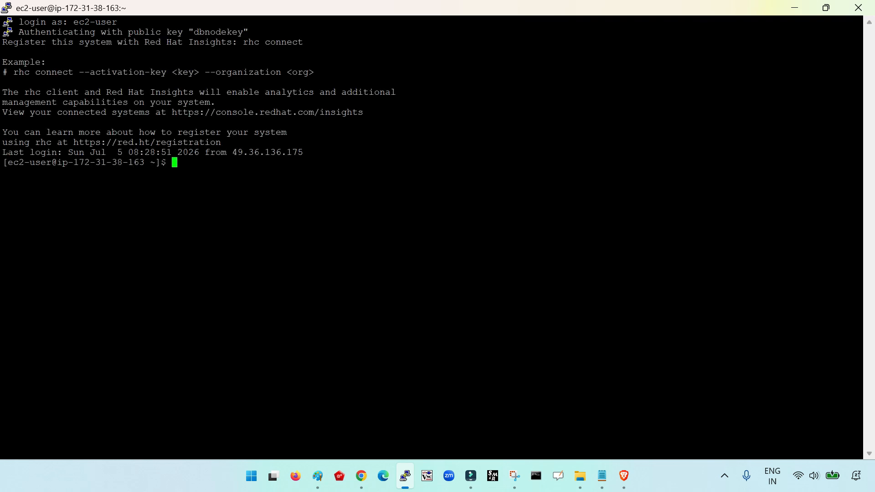
- List the instance's block devices with lsblk and examine the nvme0n1 disk with its partitions and mount points
{"action": "type", "text": "lsblk"}
{"action": "key", "text": "Return"}
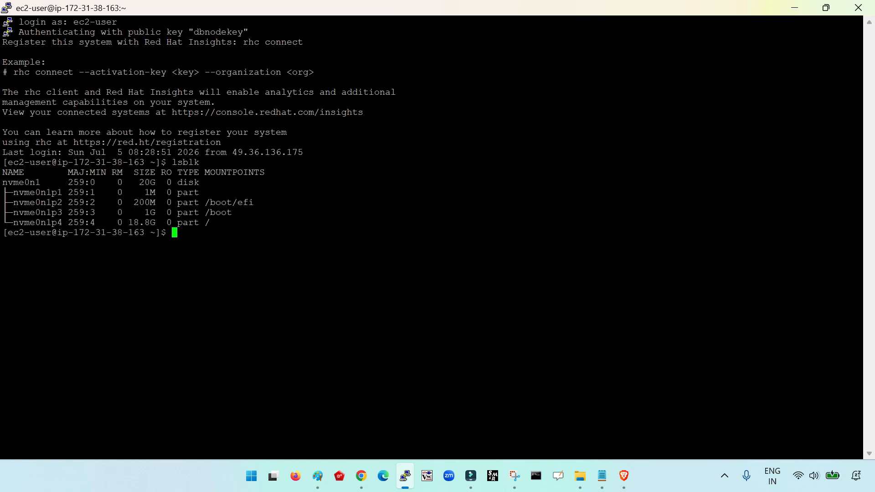
{"action": "left_click_drag", "start_coordinate": [2, 183], "coordinate": [40, 182]}
{"action": "left_click", "coordinate": [41, 183]}
{"action": "left_click_drag", "start_coordinate": [2, 182], "coordinate": [80, 203]}
{"action": "left_click", "coordinate": [228, 222]}
{"action": "left_click", "coordinate": [79, 203]}
{"action": "left_click_drag", "start_coordinate": [2, 182], "coordinate": [8, 222]}
{"action": "left_click", "coordinate": [210, 222]}
{"action": "left_click", "coordinate": [8, 222]}
{"action": "left_click_drag", "start_coordinate": [2, 182], "coordinate": [255, 223]}
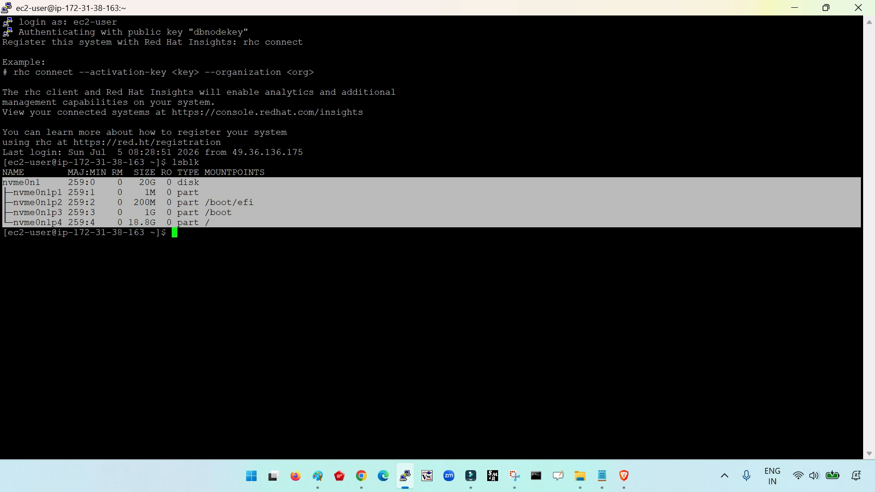
{"action": "left_click", "coordinate": [255, 224]}
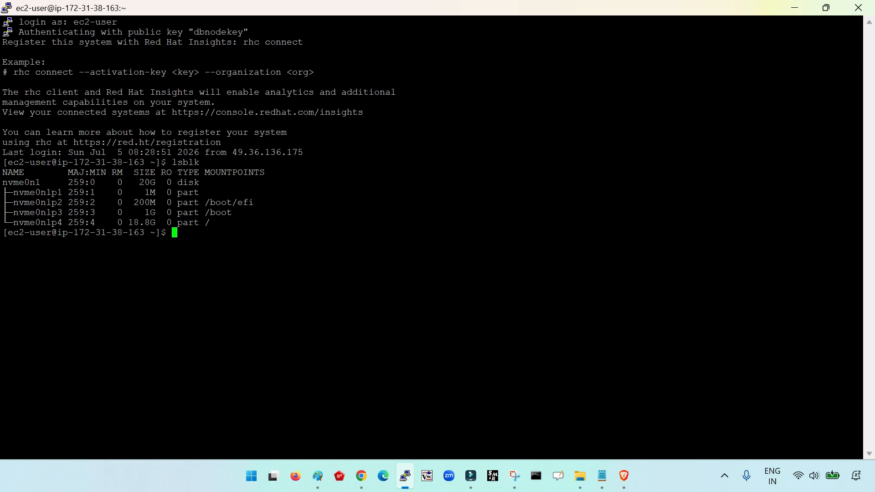
{"action": "left_click_drag", "start_coordinate": [3, 183], "coordinate": [237, 223]}
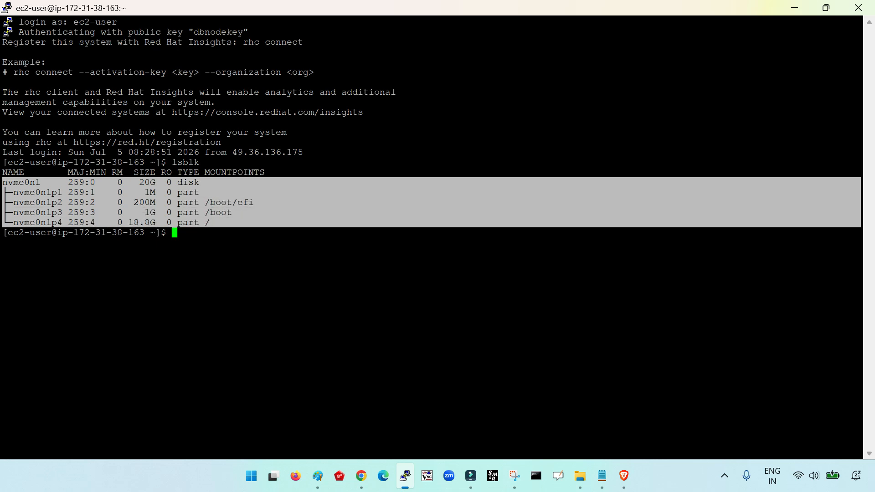
{"action": "left_click", "coordinate": [237, 223]}
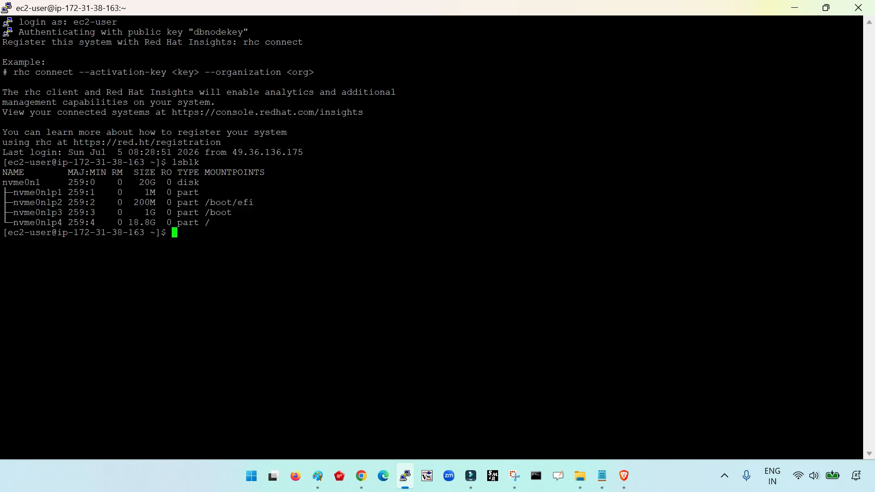
- Switch to the AWS console in Brave, open the EBS Volumes list in EC2 and enlarge the list area
{"action": "left_click", "coordinate": [624, 476]}
{"action": "scroll", "coordinate": [30, 318], "scroll_direction": "down", "scroll_amount": 3}
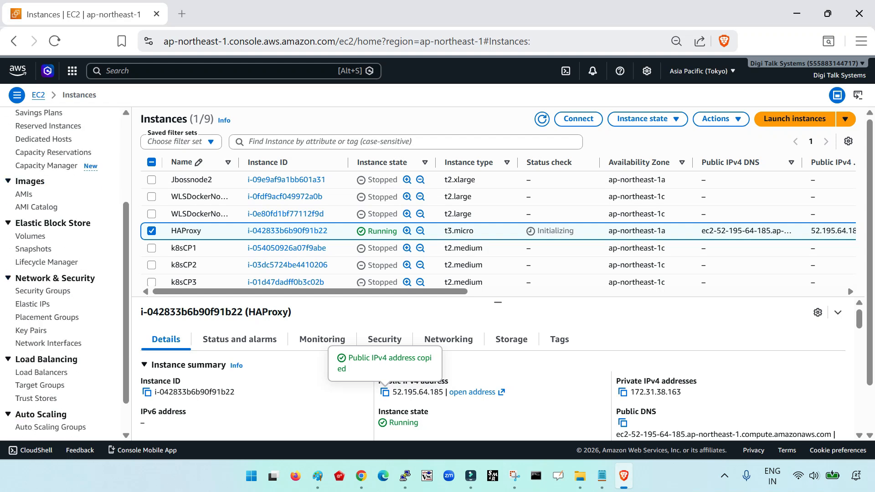
{"action": "scroll", "coordinate": [41, 291], "scroll_direction": "up", "scroll_amount": 3}
{"action": "left_click", "coordinate": [39, 95]}
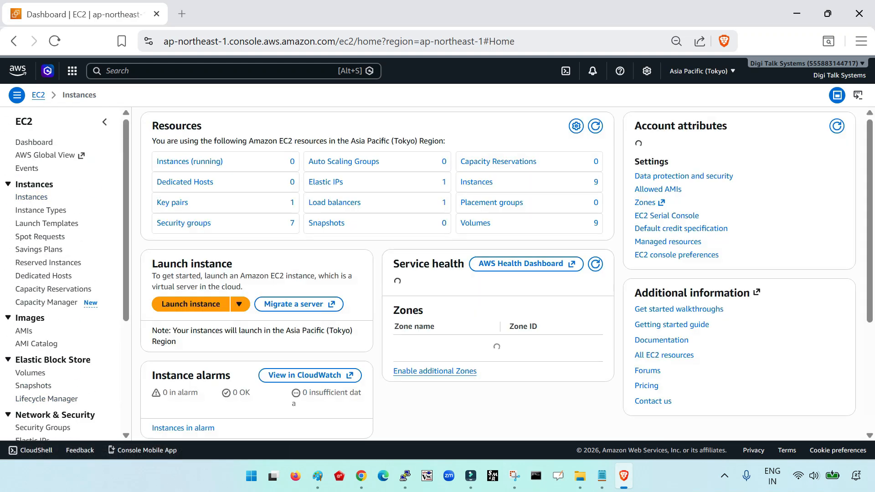
{"action": "scroll", "coordinate": [53, 153], "scroll_direction": "down", "scroll_amount": 3}
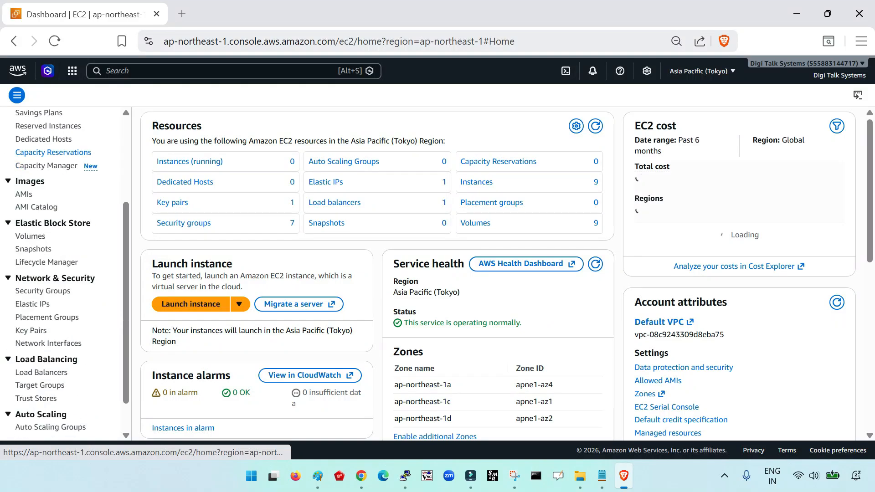
{"action": "scroll", "coordinate": [47, 317], "scroll_direction": "up", "scroll_amount": 3}
{"action": "scroll", "coordinate": [45, 318], "scroll_direction": "down", "scroll_amount": 4}
{"action": "scroll", "coordinate": [64, 274], "scroll_direction": "up", "scroll_amount": 3}
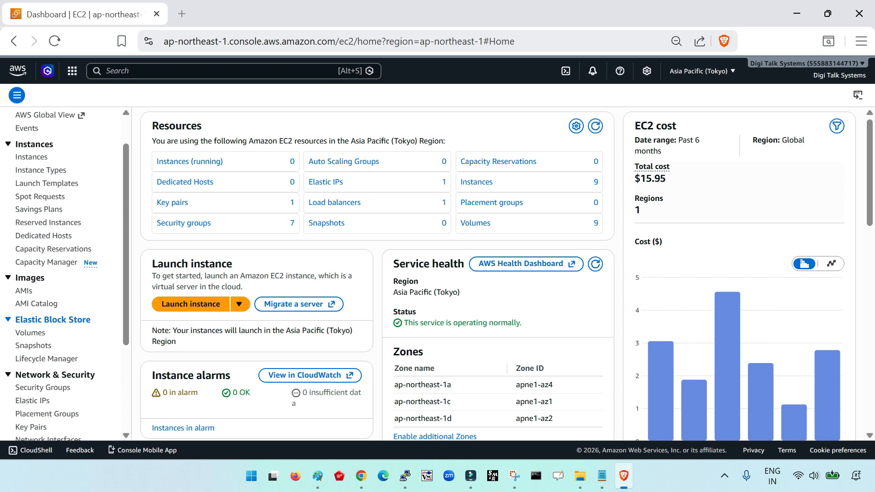
{"action": "left_click", "coordinate": [30, 333]}
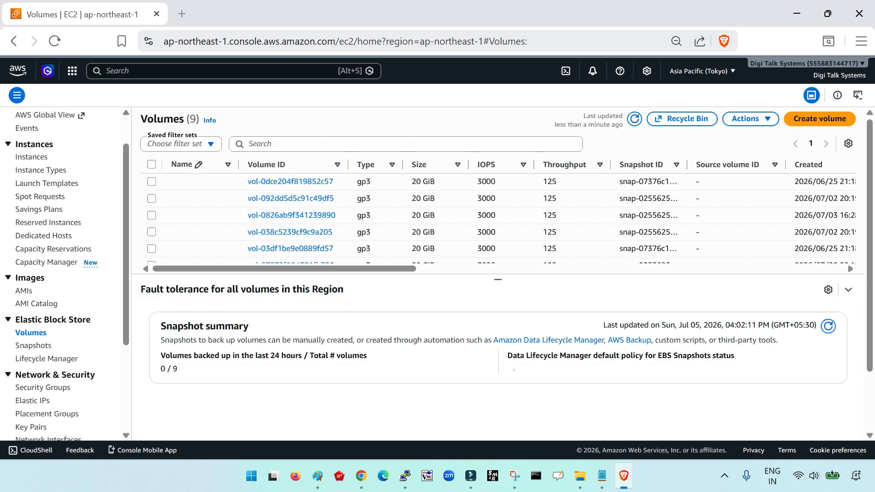
{"action": "left_click_drag", "start_coordinate": [498, 279], "coordinate": [498, 331]}
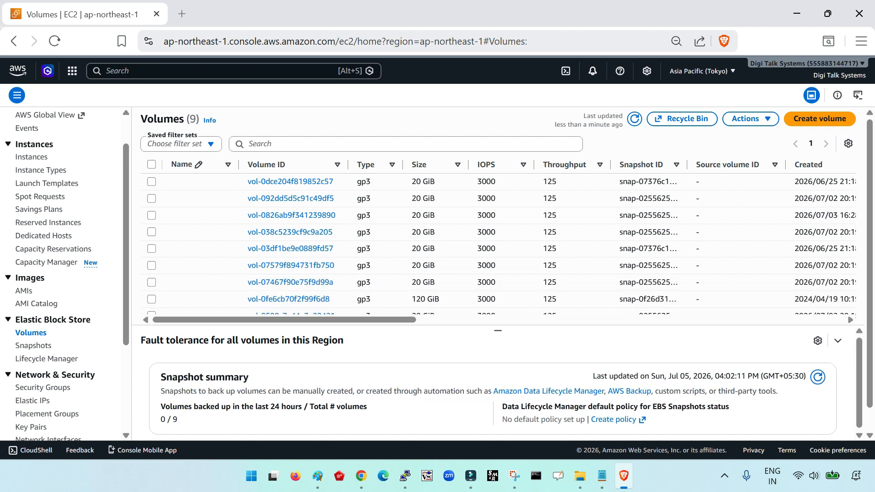
{"action": "left_click_drag", "start_coordinate": [238, 165], "coordinate": [226, 165]}
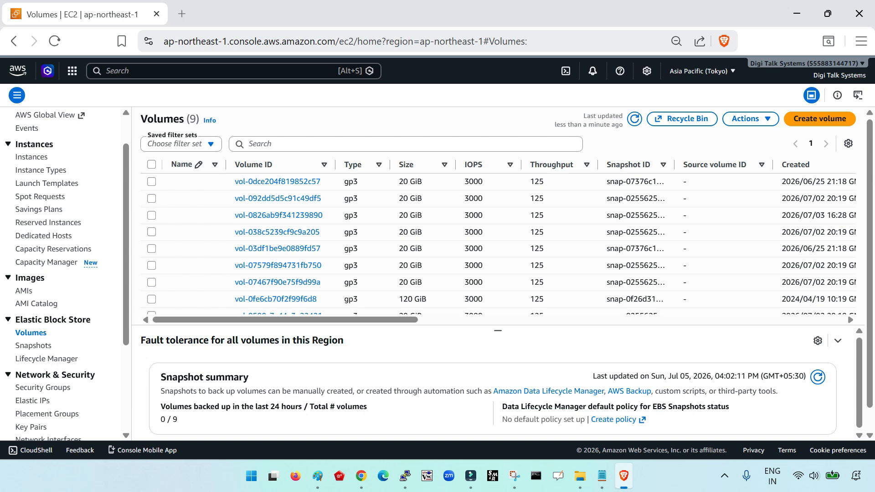
- Start creating a new EBS volume with type General Purpose SSD (gp3) and a size of 20 GiB
{"action": "left_click", "coordinate": [819, 118]}
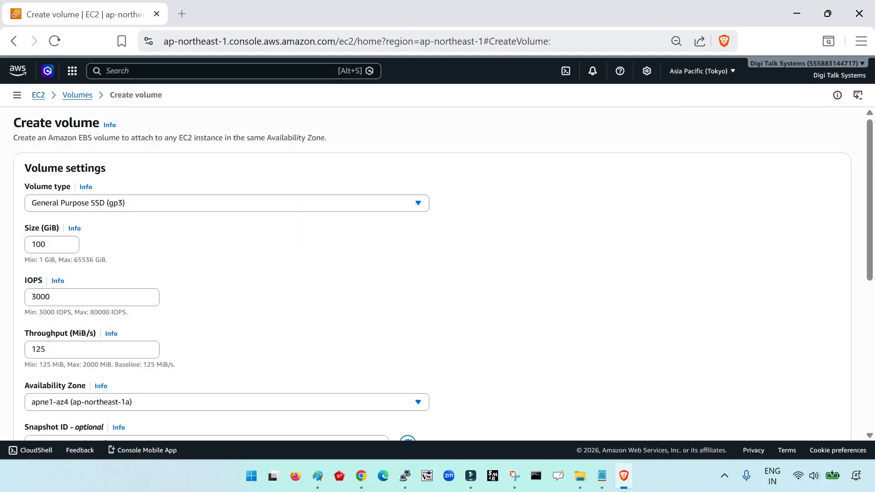
{"action": "left_click", "coordinate": [227, 203]}
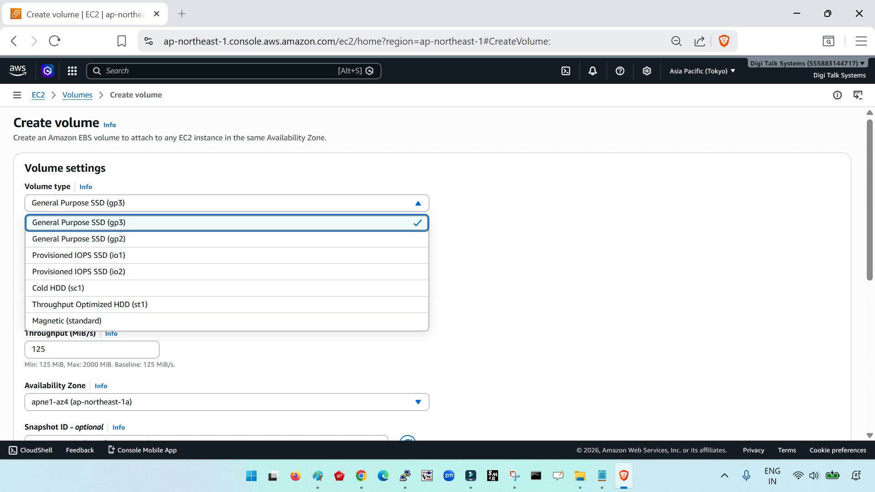
{"action": "left_click", "coordinate": [109, 223]}
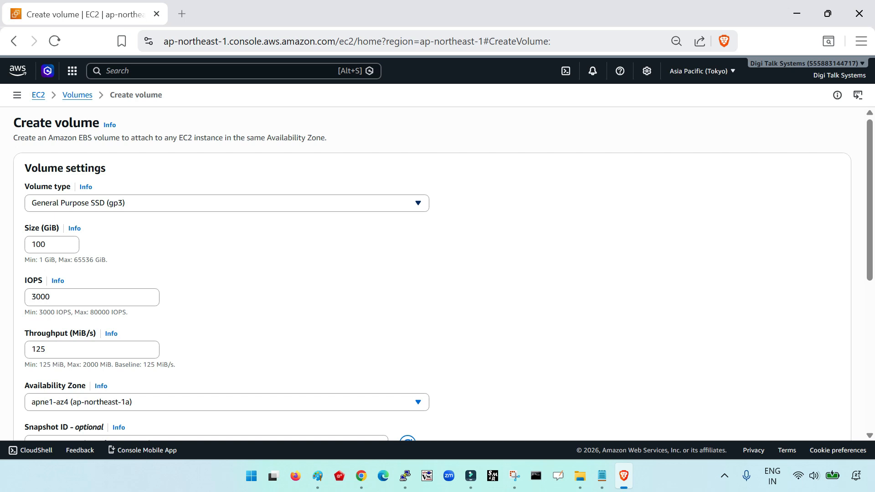
{"action": "double_click", "coordinate": [45, 245]}
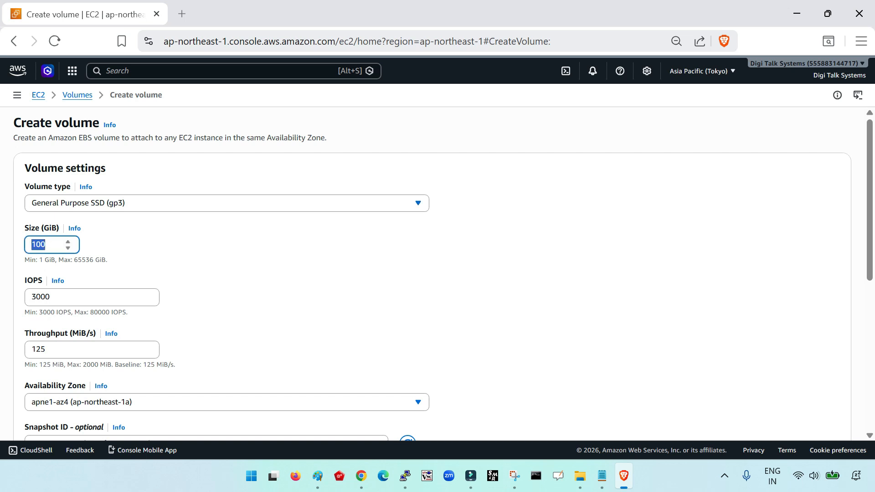
{"action": "type", "text": "20"}
{"action": "left_click", "coordinate": [273, 261]}
- Examine the new volume's IOPS and throughput settings with their allowed limits, and the remaining form options
{"action": "scroll", "coordinate": [438, 273], "scroll_direction": "down", "scroll_amount": 3}
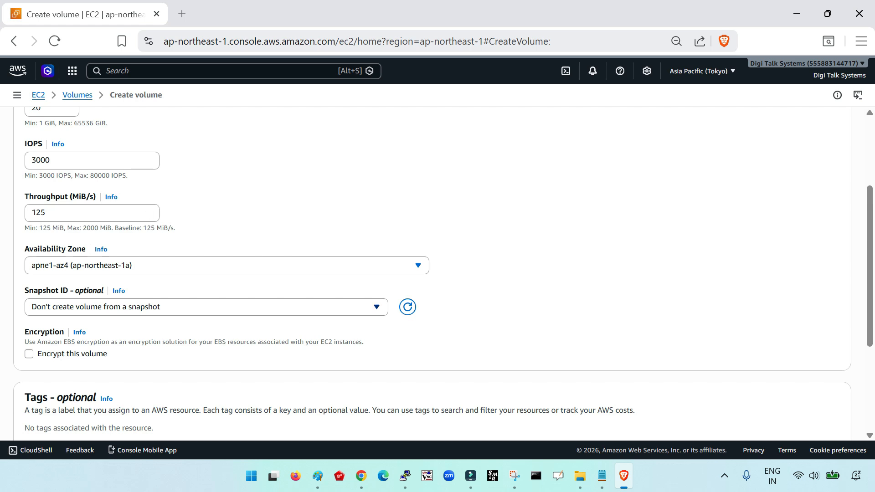
{"action": "scroll", "coordinate": [438, 274], "scroll_direction": "up", "scroll_amount": 3}
{"action": "scroll", "coordinate": [437, 274], "scroll_direction": "down", "scroll_amount": 3}
{"action": "scroll", "coordinate": [438, 274], "scroll_direction": "up", "scroll_amount": 3}
{"action": "scroll", "coordinate": [438, 273], "scroll_direction": "down", "scroll_amount": 3}
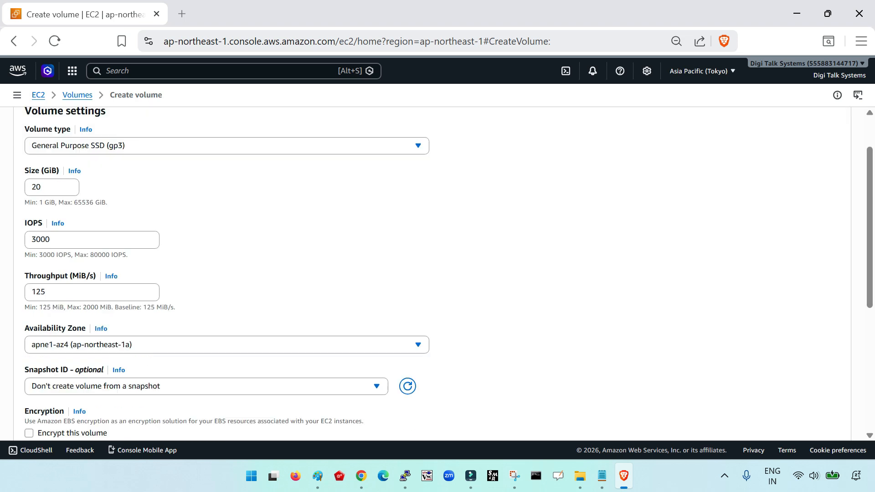
{"action": "left_click_drag", "start_coordinate": [90, 175], "coordinate": [126, 176]}
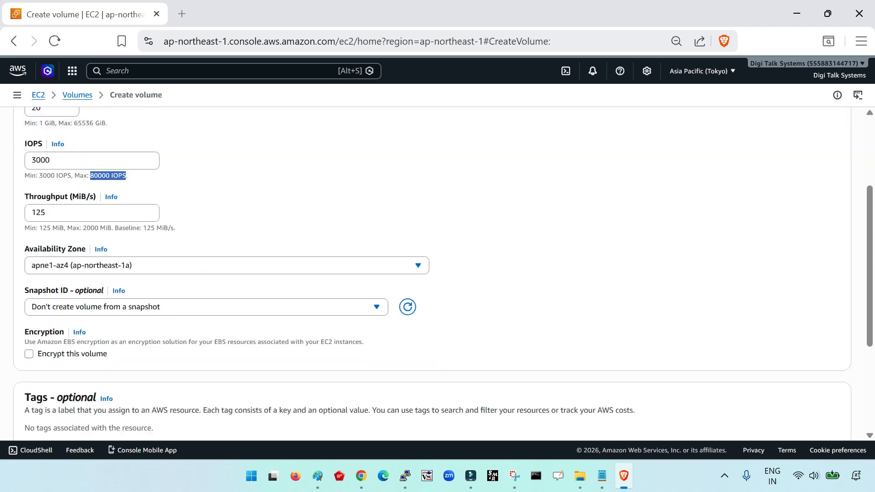
{"action": "left_click_drag", "start_coordinate": [83, 227], "coordinate": [111, 228]}
{"action": "left_click", "coordinate": [111, 228]}
{"action": "left_click_drag", "start_coordinate": [98, 176], "coordinate": [113, 176]}
{"action": "left_click", "coordinate": [113, 176]}
{"action": "scroll", "coordinate": [437, 274], "scroll_direction": "down", "scroll_amount": 3}
{"action": "scroll", "coordinate": [438, 274], "scroll_direction": "up", "scroll_amount": 3}
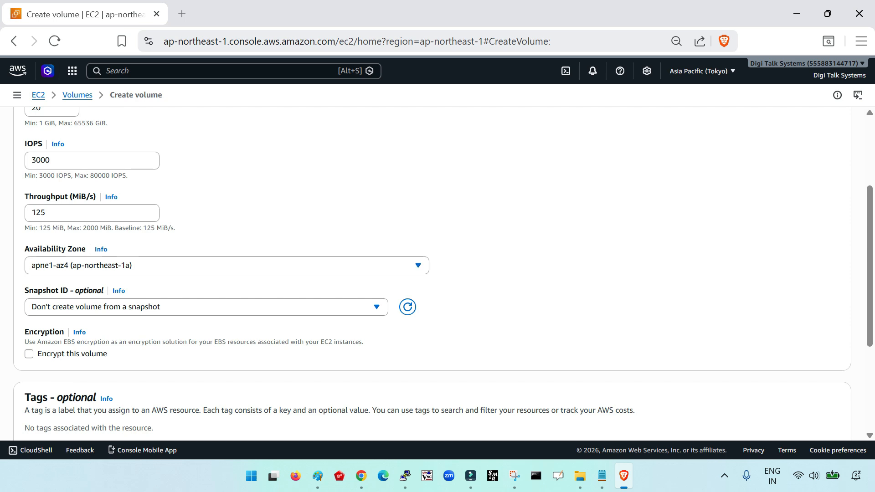
- Open the ap-northeast-1 AWS console in a second browser tab and go to the EC2 Instances list
{"action": "left_click_drag", "start_coordinate": [336, 42], "coordinate": [164, 42]}
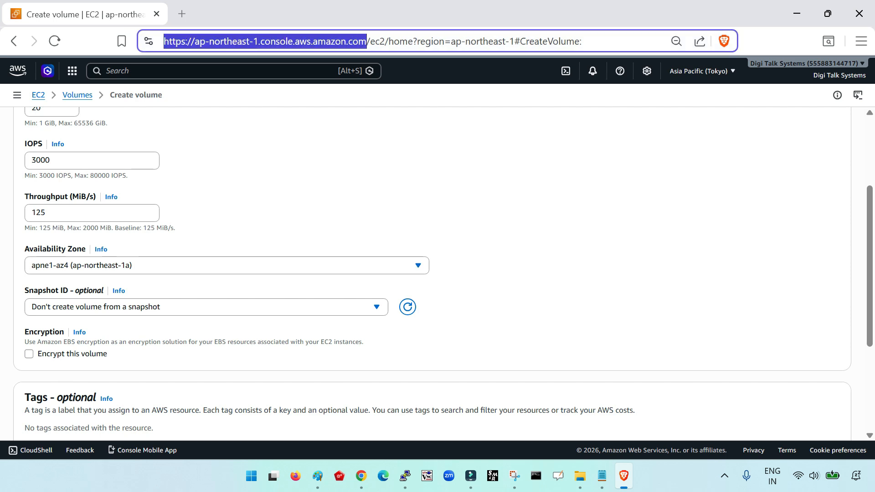
{"action": "key", "text": "ctrl+c"}
{"action": "key", "text": "ctrl+t"}
{"action": "key", "text": "ctrl+v"}
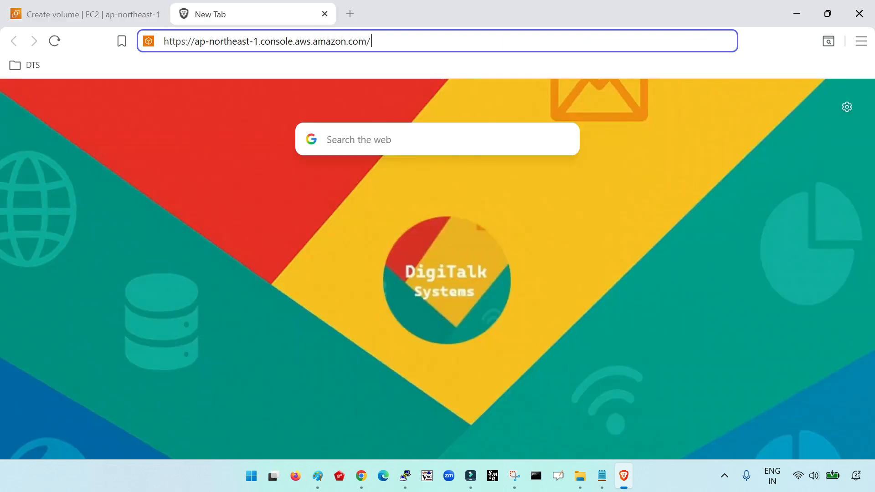
{"action": "key", "text": "Return"}
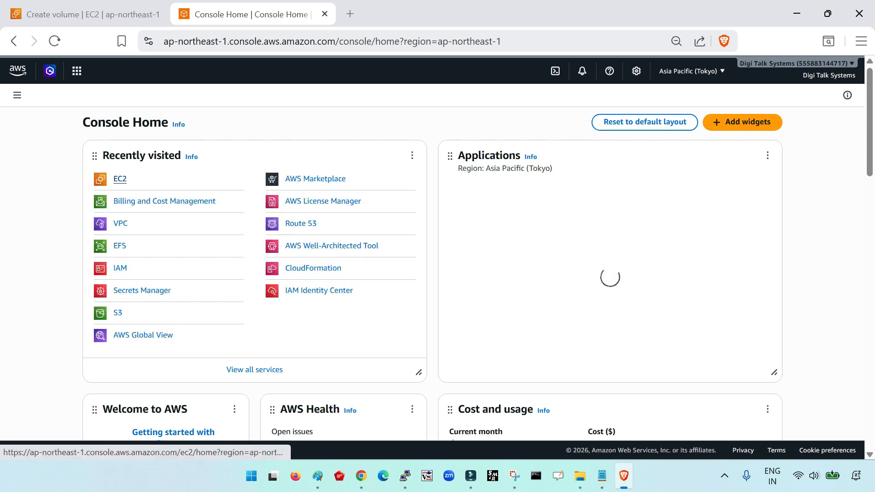
{"action": "left_click", "coordinate": [120, 179]}
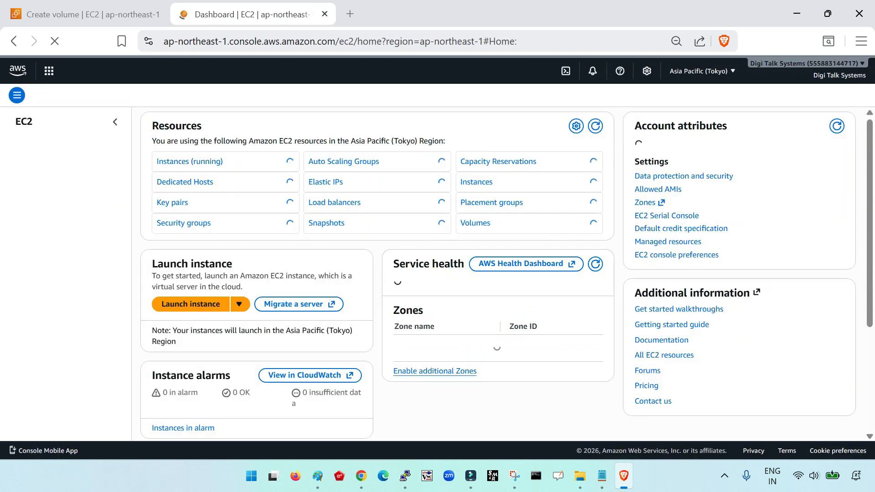
{"action": "left_click", "coordinate": [32, 184]}
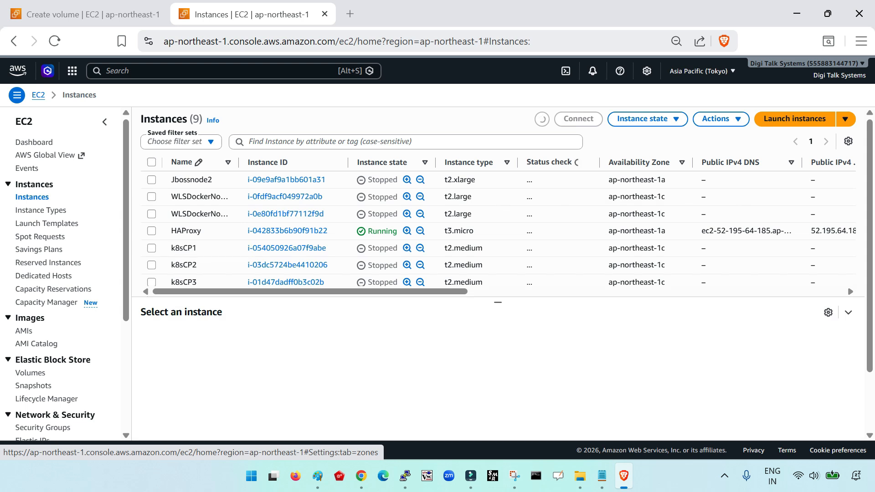
- Select the HAProxy instance and check the availability zone in its networking details
{"action": "left_click", "coordinate": [151, 231]}
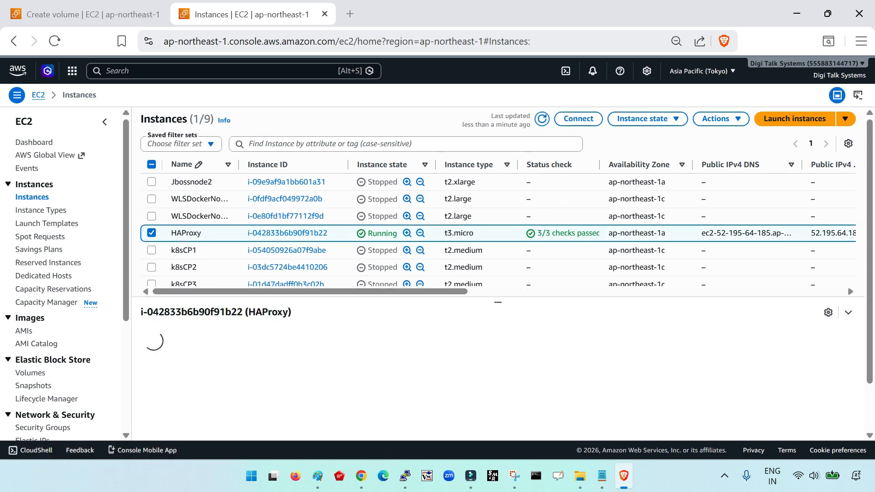
{"action": "left_click_drag", "start_coordinate": [498, 302], "coordinate": [497, 282]}
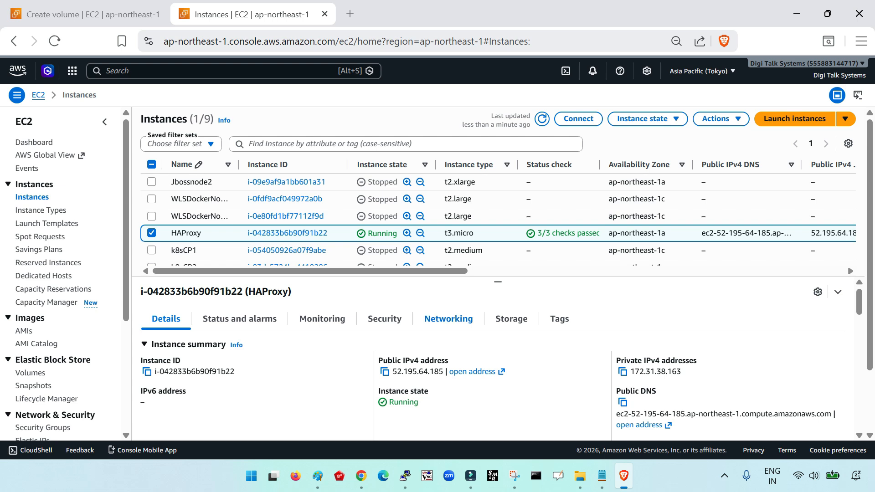
{"action": "left_click", "coordinate": [449, 319]}
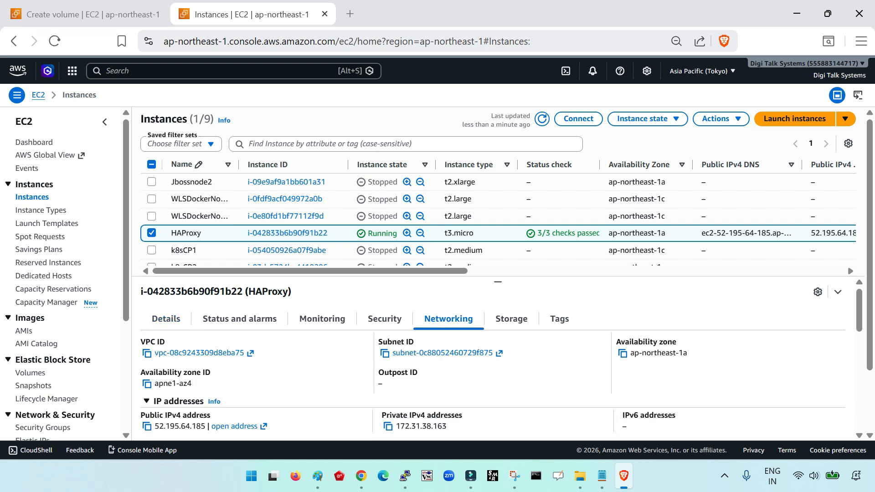
{"action": "left_click_drag", "start_coordinate": [630, 354], "coordinate": [688, 353]}
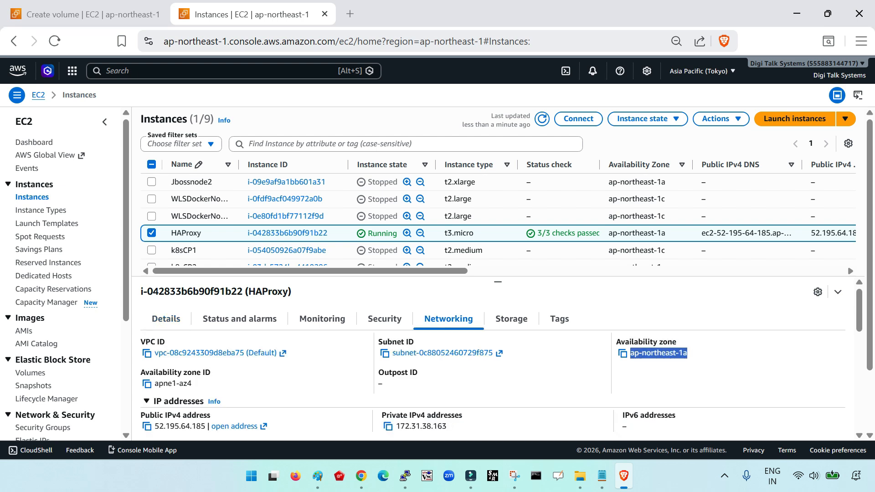
{"action": "left_click", "coordinate": [690, 358]}
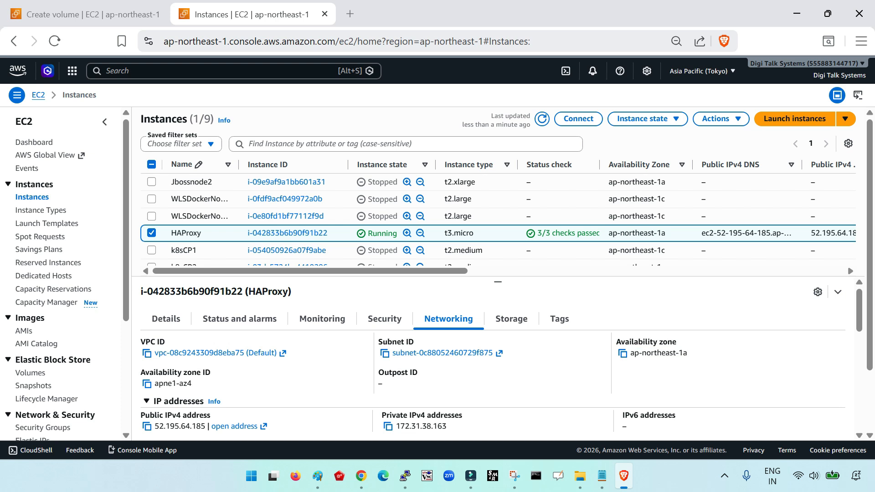
{"action": "left_click_drag", "start_coordinate": [687, 353], "coordinate": [631, 354]}
- Return to the volume creation form and keep apne1-az4 (ap-northeast-1a) as the Availability Zone
{"action": "left_click", "coordinate": [93, 14]}
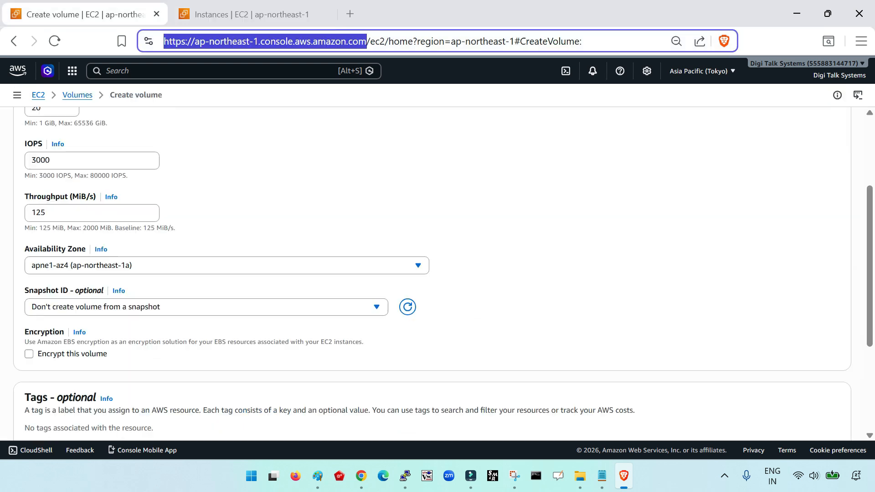
{"action": "left_click", "coordinate": [146, 266]}
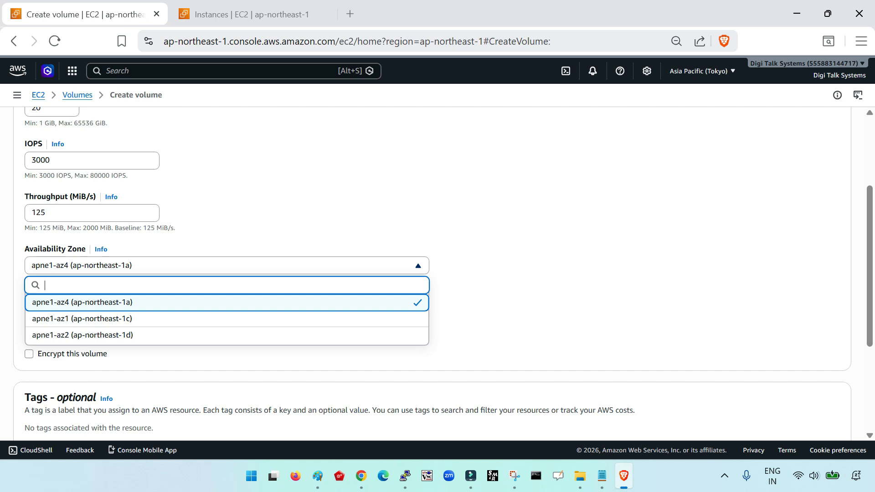
{"action": "left_click", "coordinate": [145, 266]}
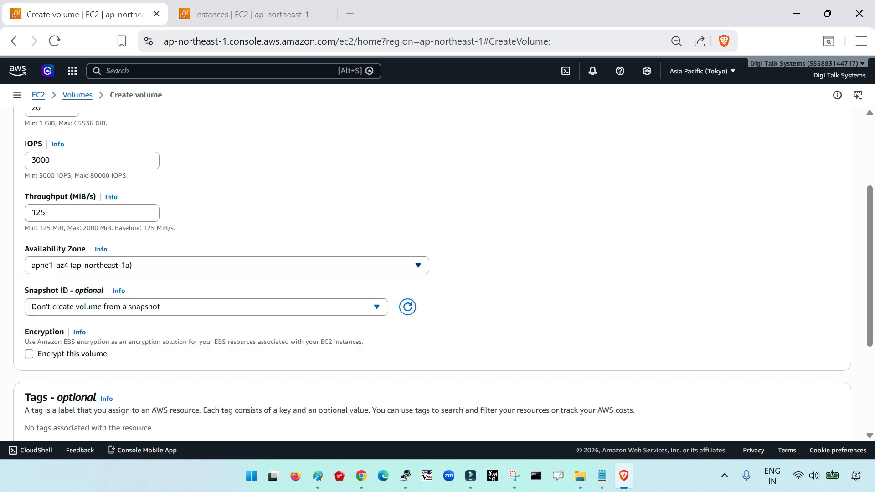
- Review the remaining volume settings and create the volume without a snapshot, encryption or tags
{"action": "scroll", "coordinate": [438, 273], "scroll_direction": "down", "scroll_amount": 3}
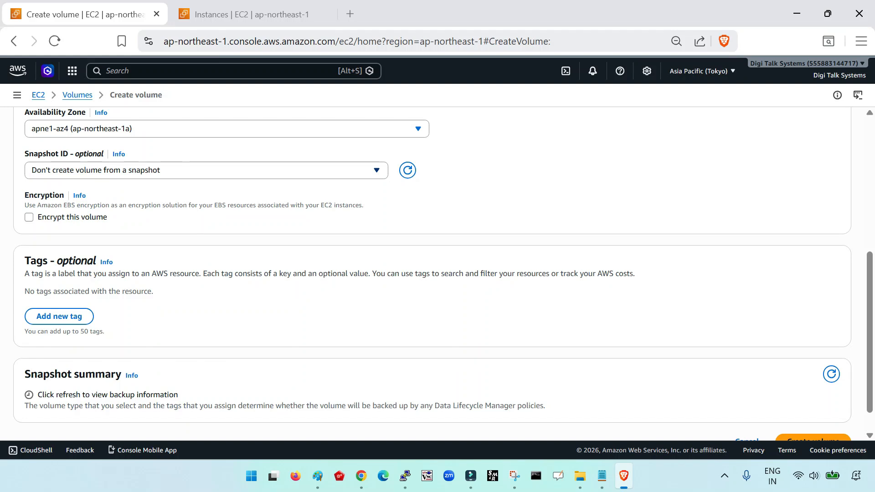
{"action": "scroll", "coordinate": [437, 273], "scroll_direction": "down", "scroll_amount": 1}
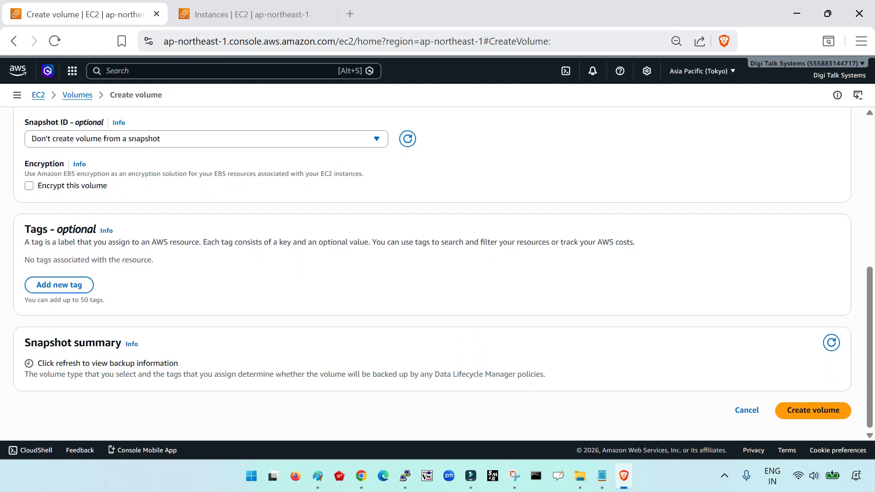
{"action": "scroll", "coordinate": [438, 274], "scroll_direction": "up", "scroll_amount": 5}
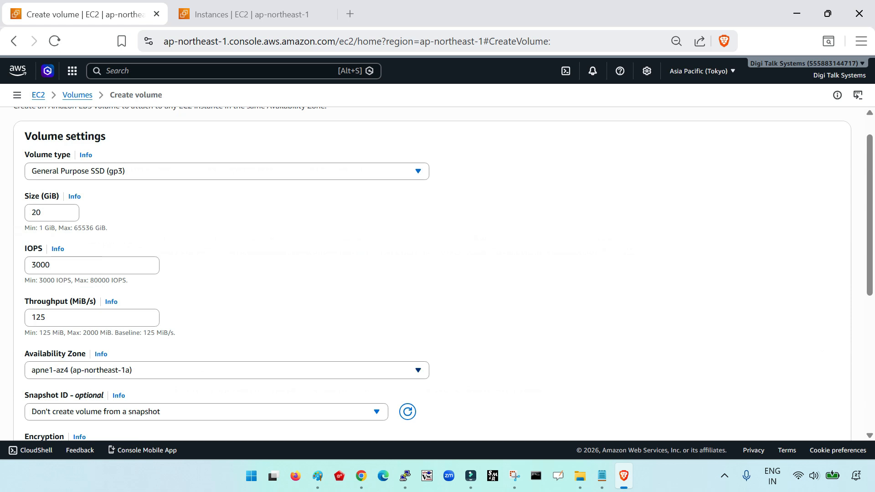
{"action": "scroll", "coordinate": [438, 273], "scroll_direction": "down", "scroll_amount": 5}
{"action": "left_click", "coordinate": [813, 410]}
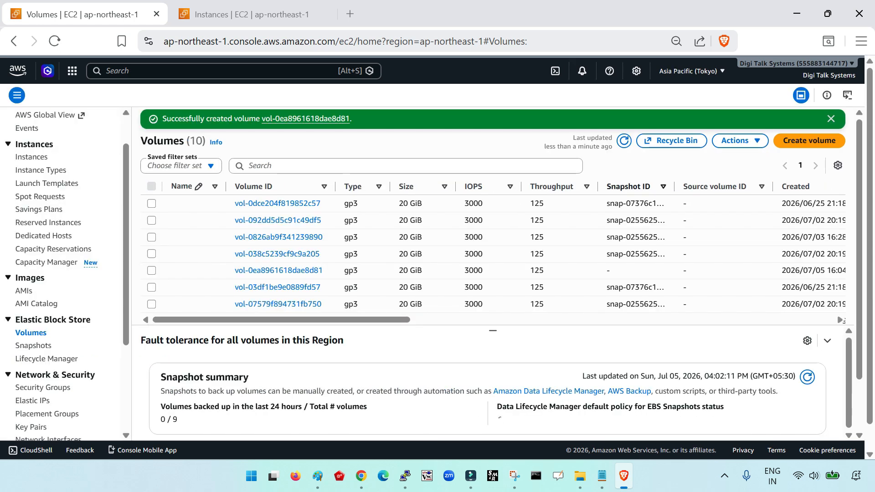
- Dismiss the creation notice, refresh the Volumes list and check the new volume's state, availability zone and attached resources
{"action": "left_click", "coordinate": [831, 119]}
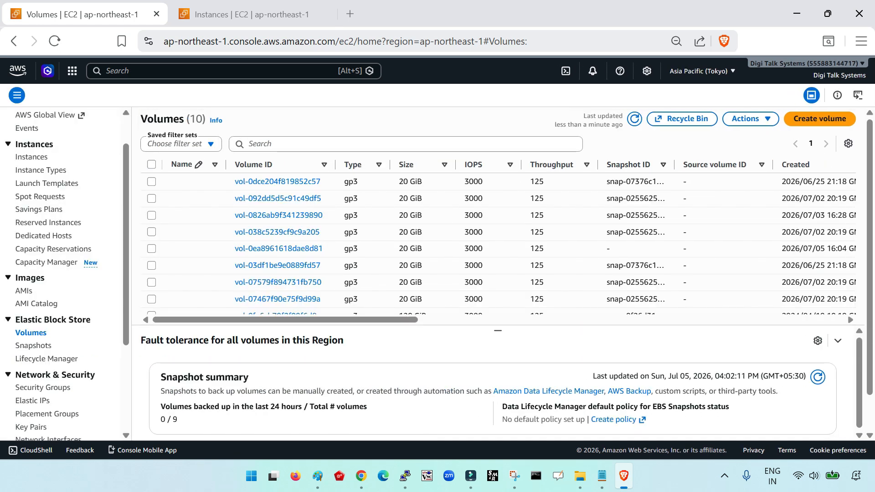
{"action": "left_click_drag", "start_coordinate": [285, 320], "coordinate": [518, 320]}
{"action": "left_click", "coordinate": [634, 119]}
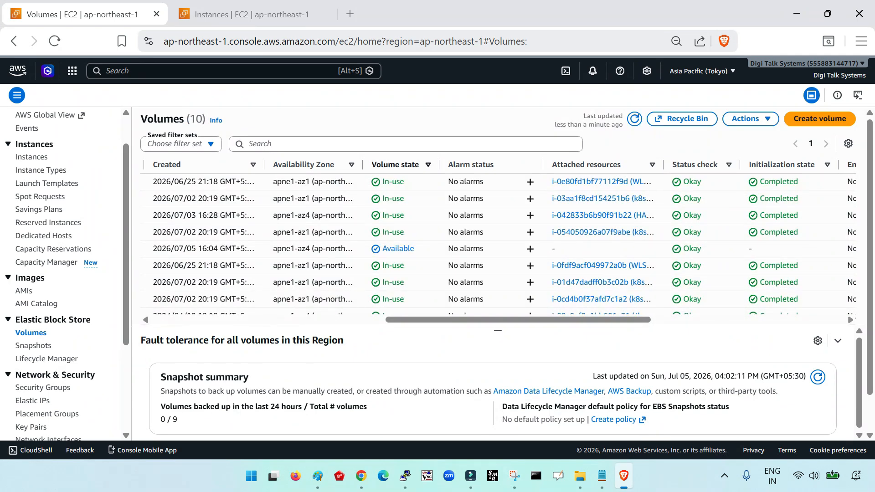
{"action": "scroll", "coordinate": [497, 241], "scroll_direction": "down", "scroll_amount": 2}
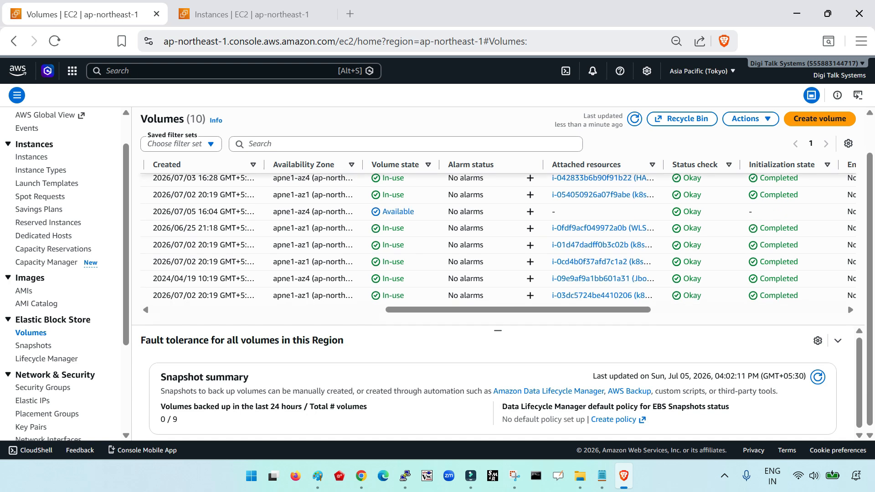
{"action": "scroll", "coordinate": [497, 242], "scroll_direction": "up", "scroll_amount": 2}
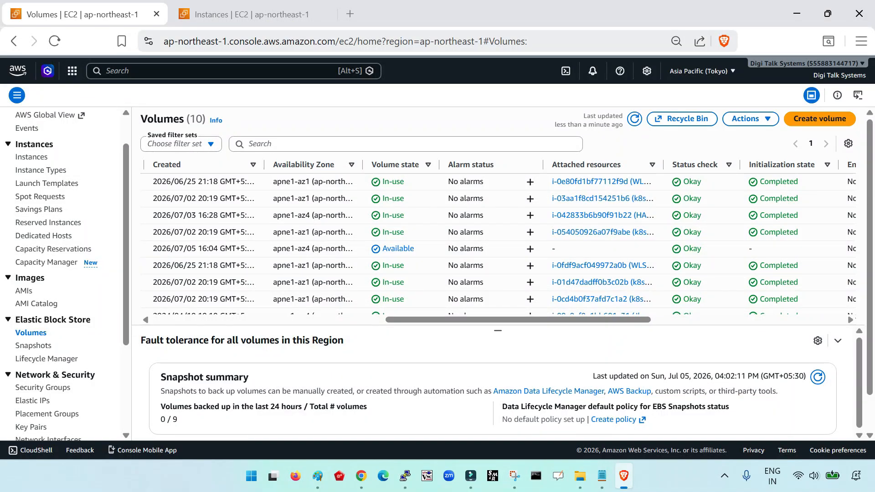
- Select the newly created volume vol-0ea8961618dae8d81 and open its Attach volume form
{"action": "left_click_drag", "start_coordinate": [518, 320], "coordinate": [469, 320]}
{"action": "left_click", "coordinate": [151, 248]}
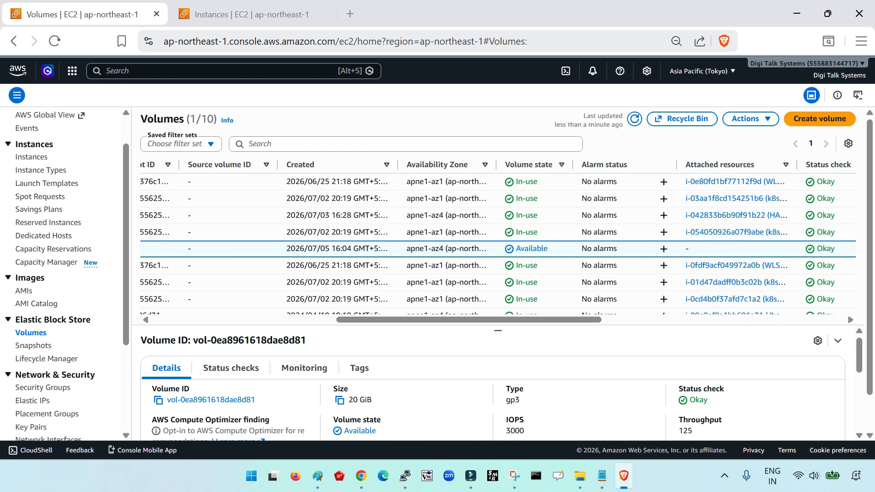
{"action": "left_click_drag", "start_coordinate": [469, 320], "coordinate": [576, 320]}
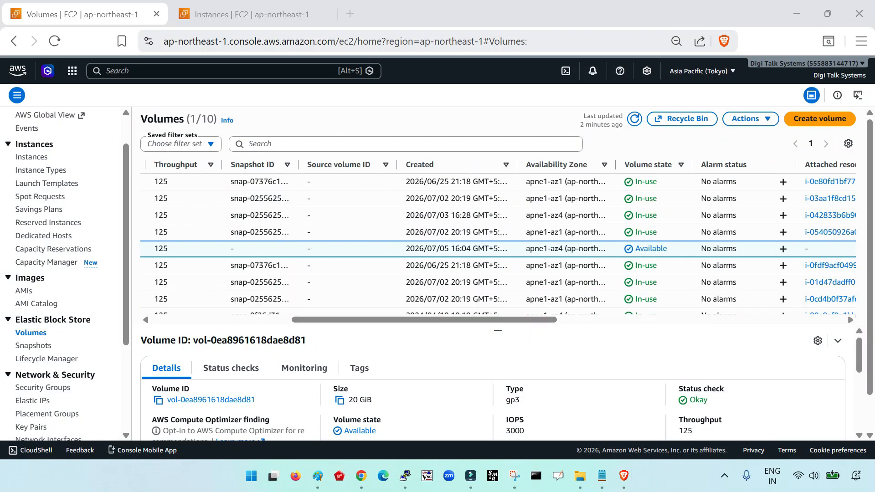
{"action": "left_click_drag", "start_coordinate": [424, 320], "coordinate": [472, 320]}
{"action": "left_click", "coordinate": [750, 119]}
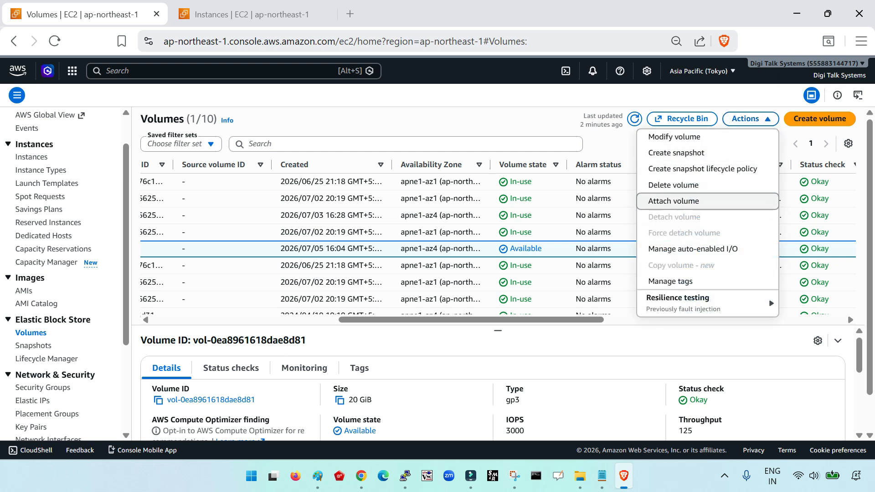
{"action": "left_click", "coordinate": [673, 201]}
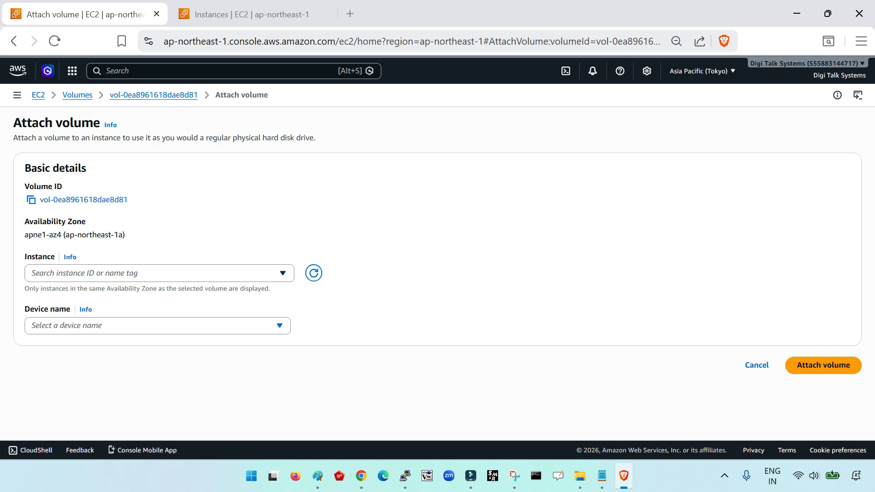
- Check the volume's availability zone and choose the running HAProxy instance i-042833b6b90f91b22 as the attachment target
{"action": "left_click", "coordinate": [159, 274]}
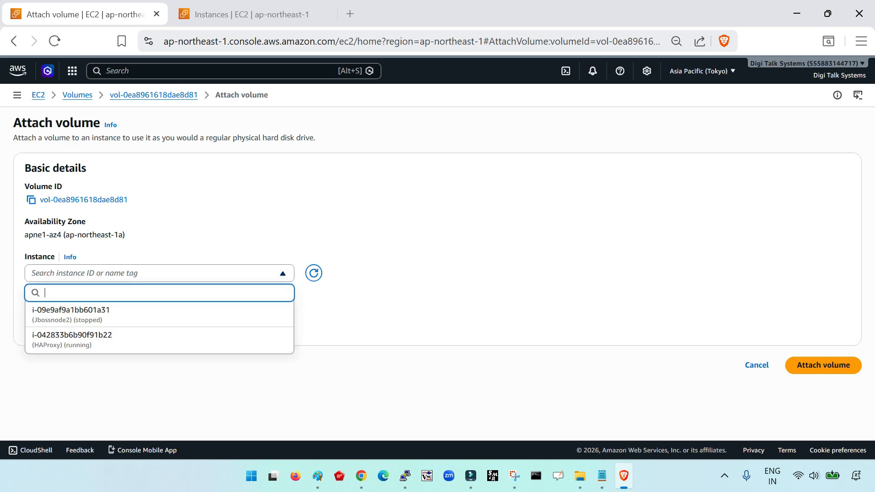
{"action": "left_click", "coordinate": [159, 273]}
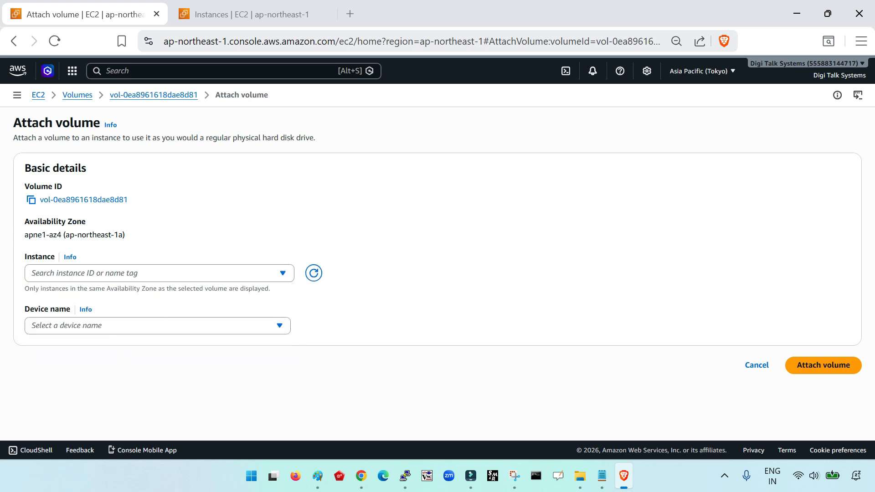
{"action": "left_click_drag", "start_coordinate": [25, 234], "coordinate": [126, 235]}
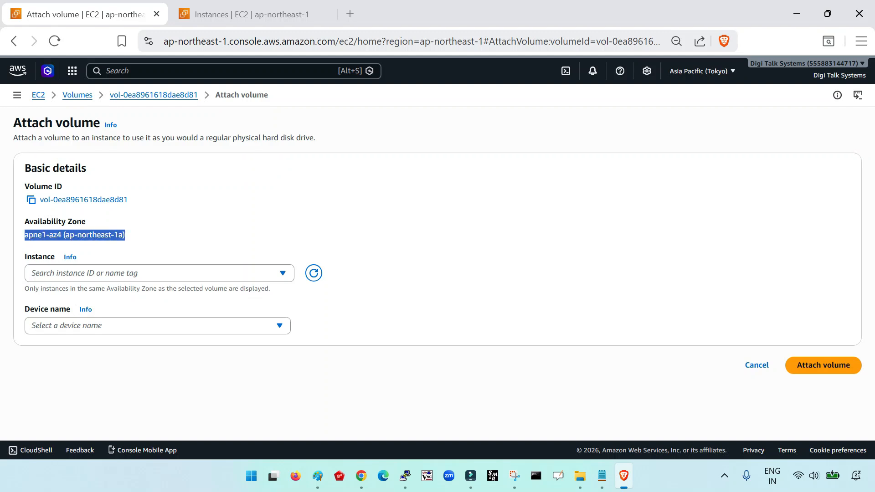
{"action": "triple_click", "coordinate": [94, 236]}
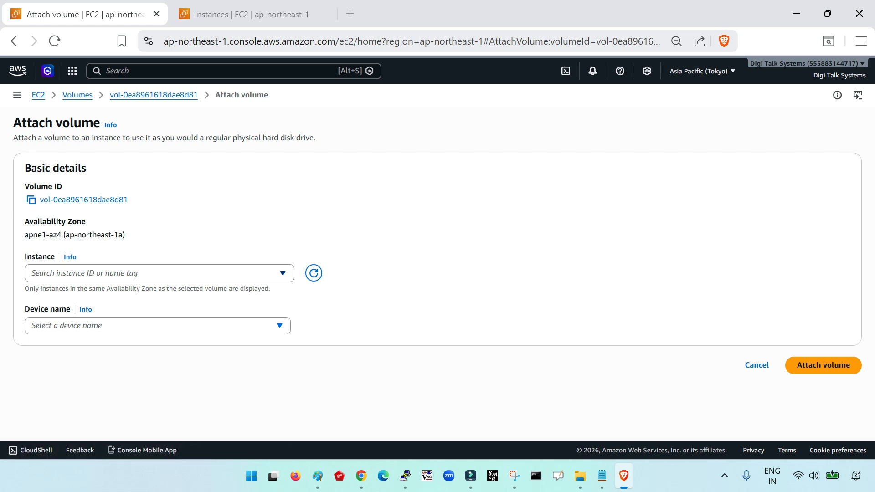
{"action": "left_click", "coordinate": [159, 274]}
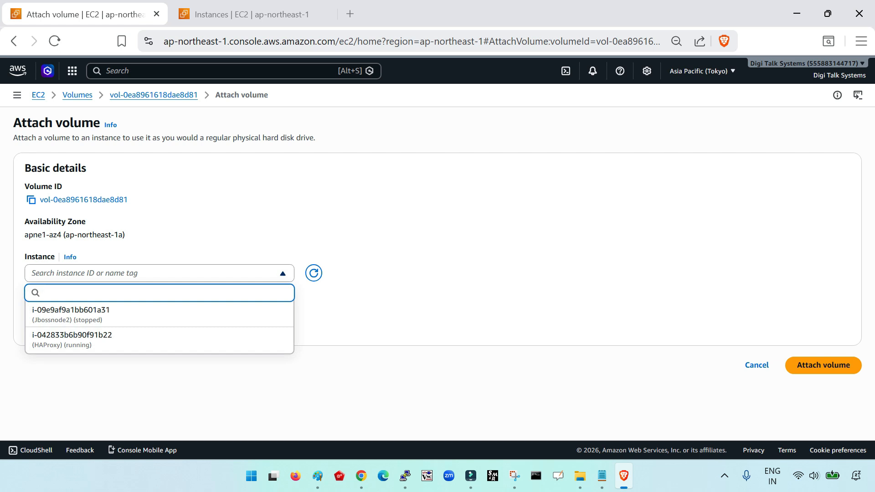
{"action": "key", "text": "Escape"}
{"action": "left_click_drag", "start_coordinate": [29, 235], "coordinate": [126, 235]}
{"action": "left_click", "coordinate": [160, 273]}
{"action": "key", "text": "Down"}
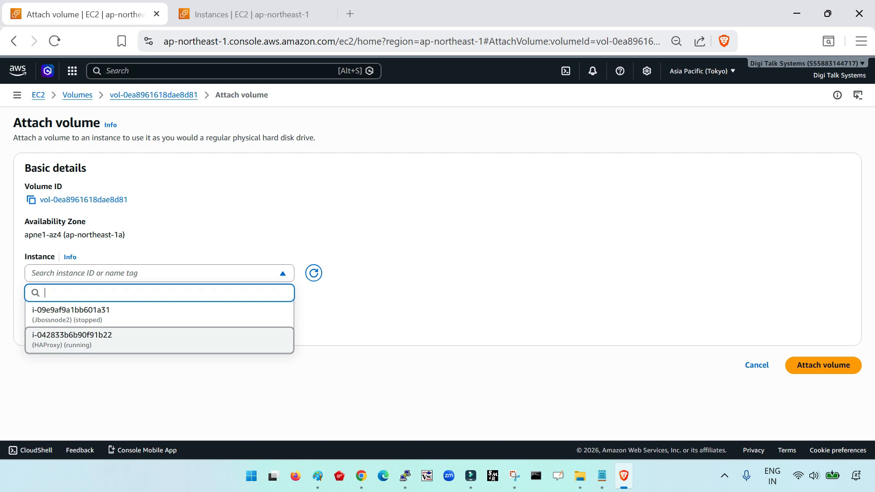
{"action": "key", "text": "Return"}
- Compare the HAProxy instance ID in its details on the Instances page with the instance chosen in the attach form
{"action": "left_click", "coordinate": [255, 14]}
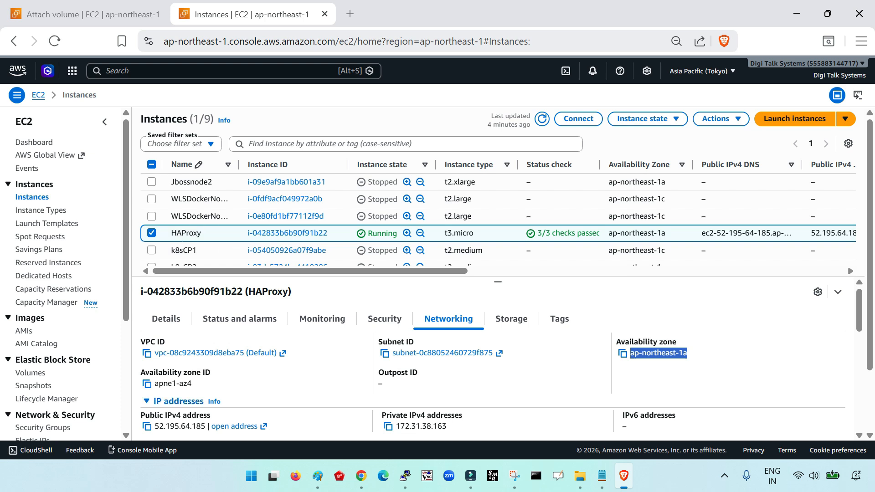
{"action": "left_click", "coordinate": [166, 319]}
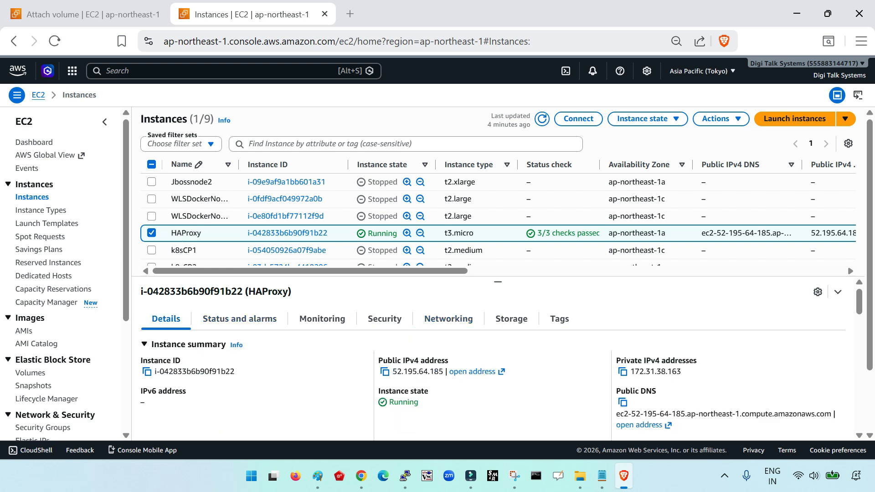
{"action": "left_click_drag", "start_coordinate": [222, 371], "coordinate": [234, 371]}
{"action": "key", "text": "alt+Tab"}
{"action": "left_click", "coordinate": [93, 14]}
{"action": "left_click", "coordinate": [160, 278]}
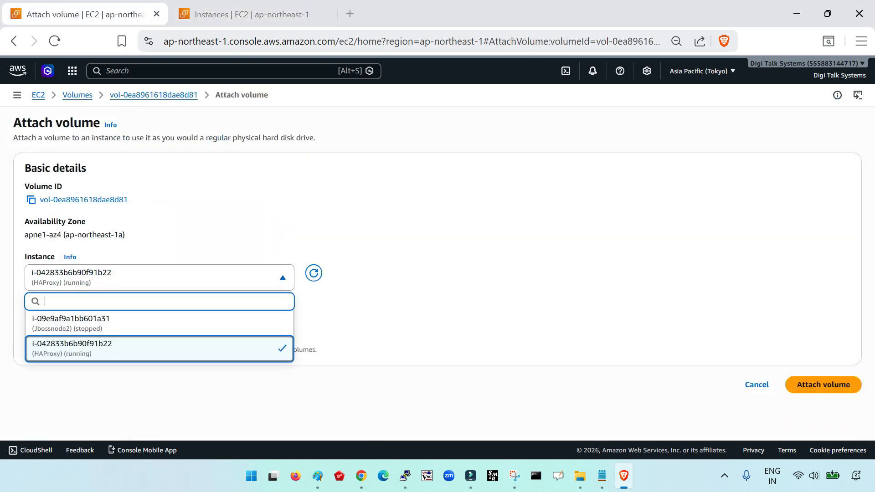
{"action": "left_click", "coordinate": [159, 278]}
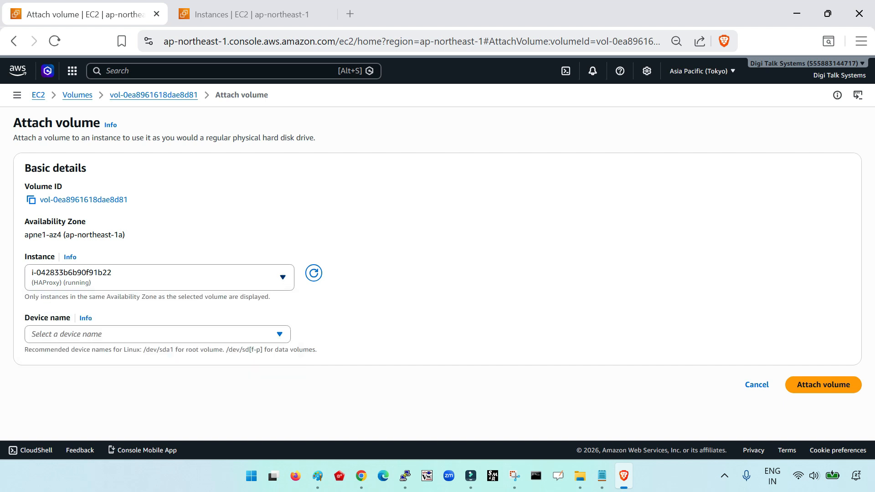
- Look through the device names offered for root and data volumes without choosing one
{"action": "left_click", "coordinate": [157, 335]}
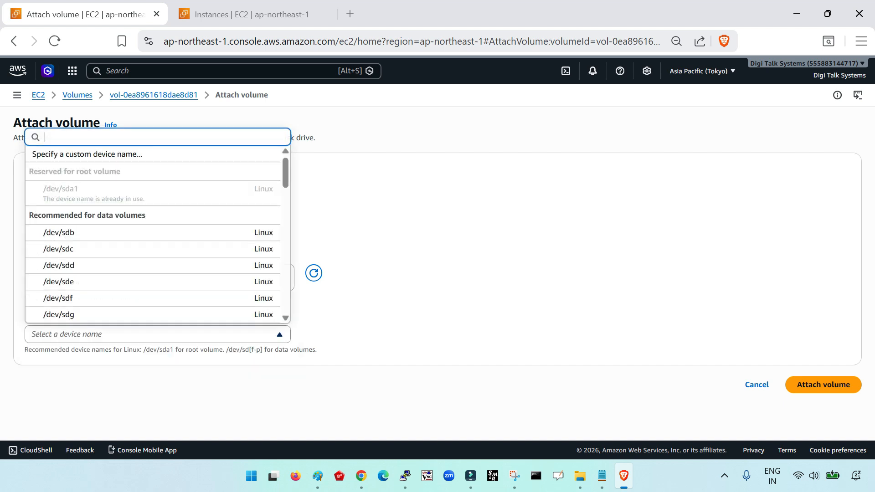
{"action": "key", "text": "Down"}
{"action": "key", "text": "Down"}
{"action": "key", "text": "Down"}
{"action": "key", "text": "Down"}
{"action": "key", "text": "Down"}
{"action": "key", "text": "Down"}
{"action": "key", "text": "Down"}
{"action": "key", "text": "Down"}
{"action": "key", "text": "Down"}
{"action": "key", "text": "Down"}
{"action": "key", "text": "Down"}
{"action": "key", "text": "Down"}
{"action": "key", "text": "Down"}
{"action": "key", "text": "Down"}
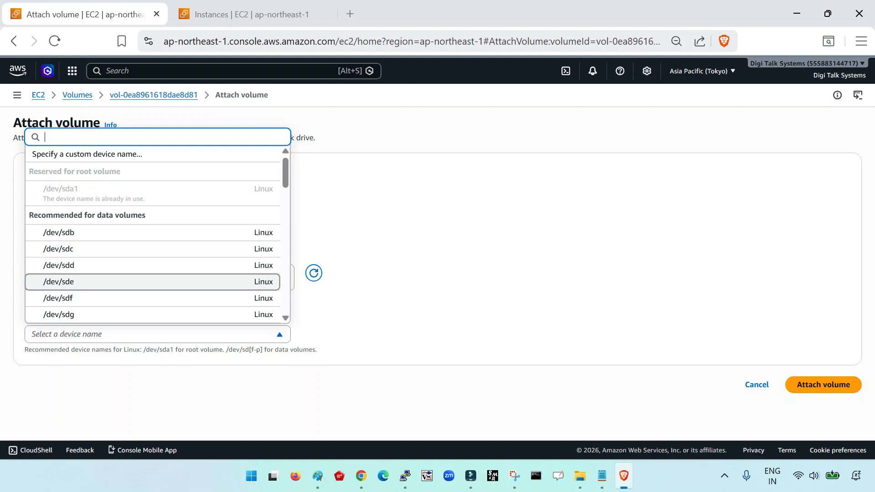
{"action": "scroll", "coordinate": [153, 236], "scroll_direction": "up", "scroll_amount": 3}
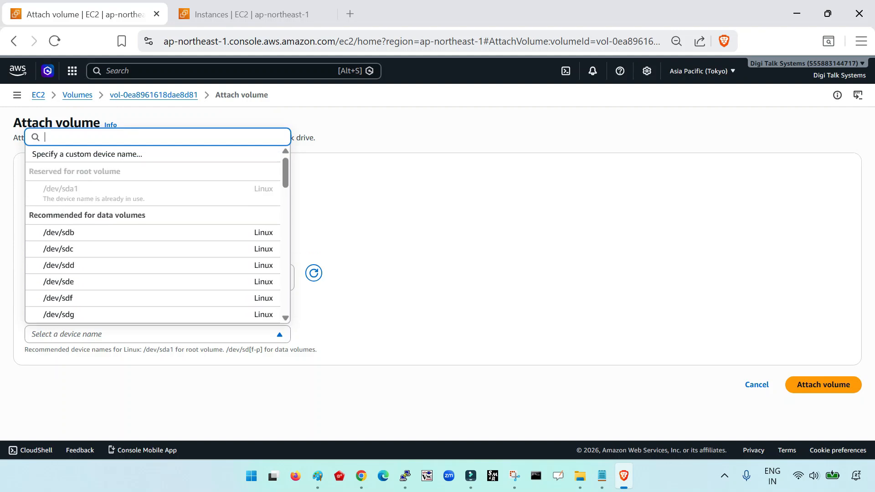
{"action": "key", "text": "Escape"}
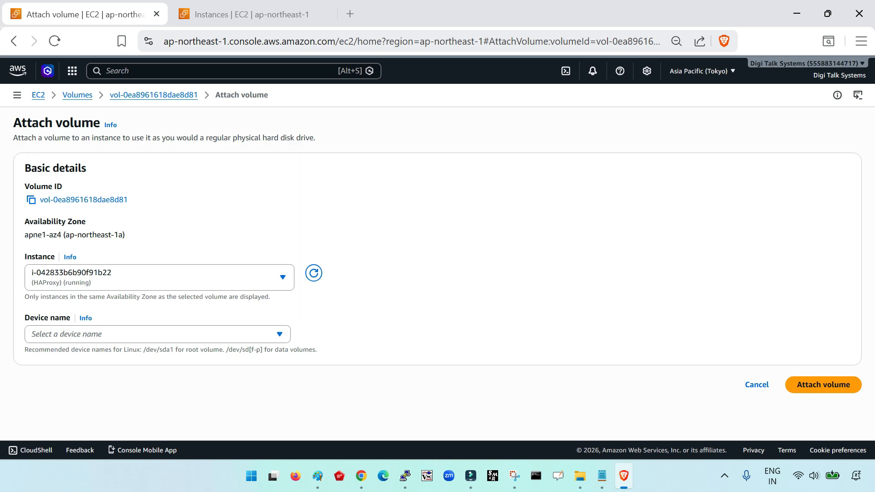
- Set the device name for the attached volume to /dev/sdb
{"action": "left_click", "coordinate": [157, 334]}
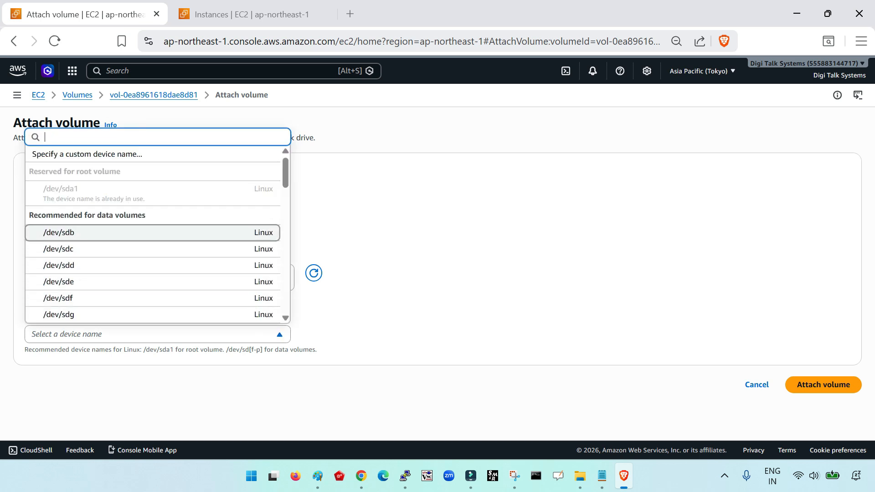
{"action": "left_click", "coordinate": [98, 233]}
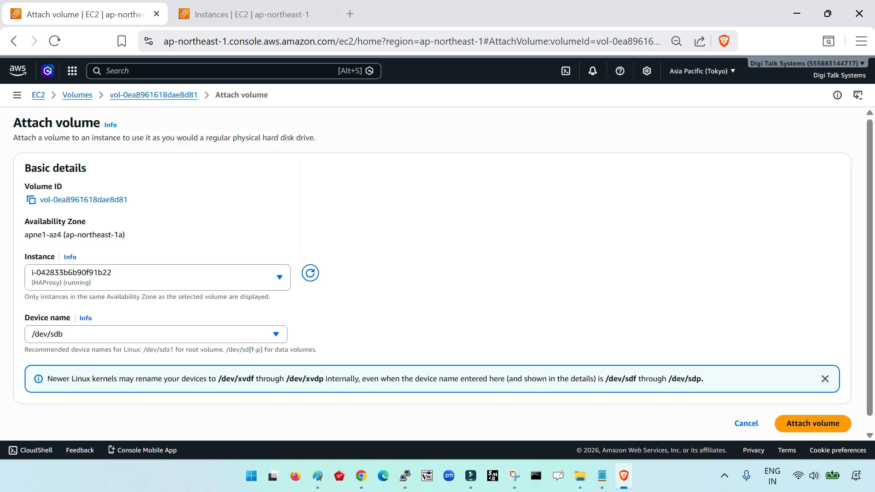
{"action": "scroll", "coordinate": [432, 274], "scroll_direction": "down", "scroll_amount": 1}
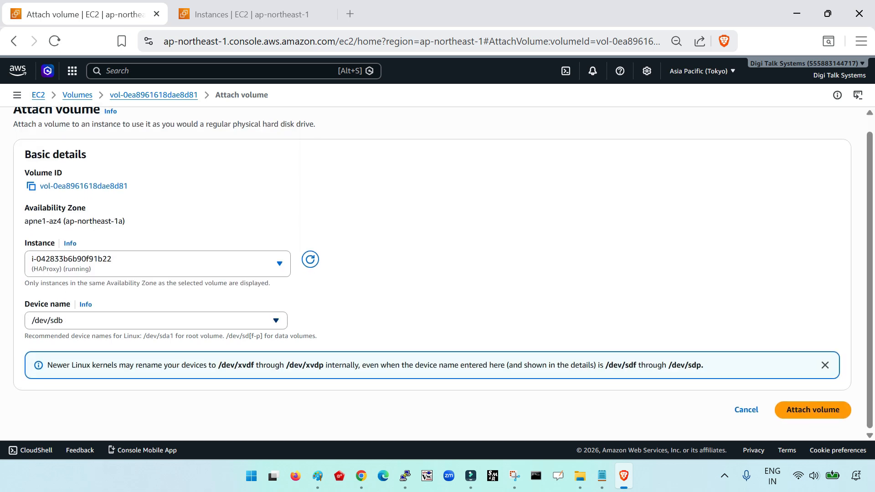
- Switch to the procedure notes in Notepad and read the note on /dev/sdf as a logical mapping stored by AWS
{"action": "left_click", "coordinate": [602, 476]}
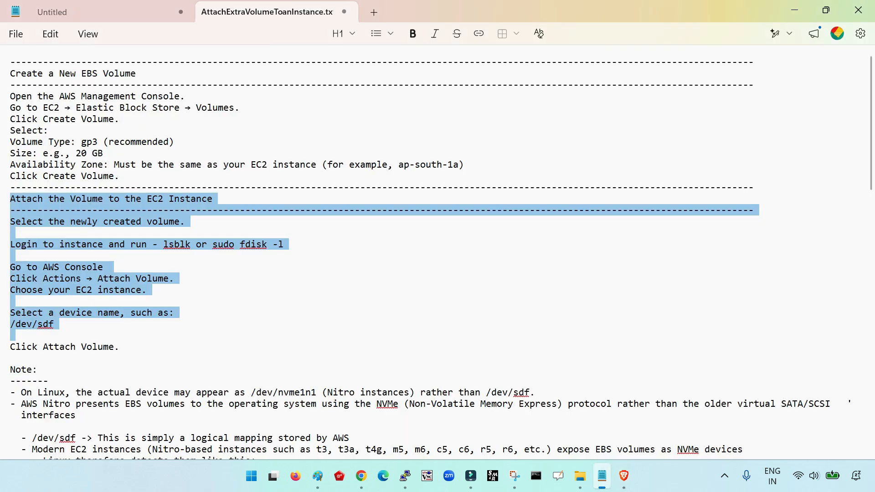
{"action": "scroll", "coordinate": [437, 253], "scroll_direction": "down", "scroll_amount": 6}
{"action": "left_click", "coordinate": [11, 210]}
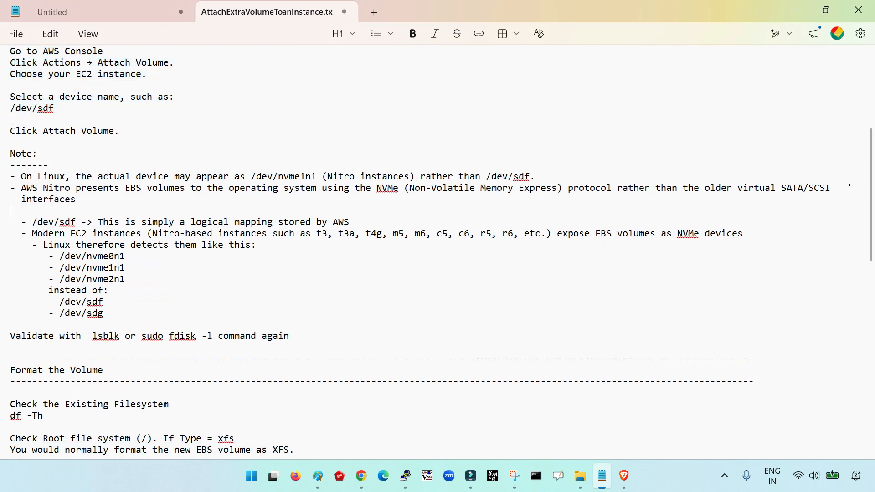
{"action": "left_click_drag", "start_coordinate": [32, 222], "coordinate": [75, 222]}
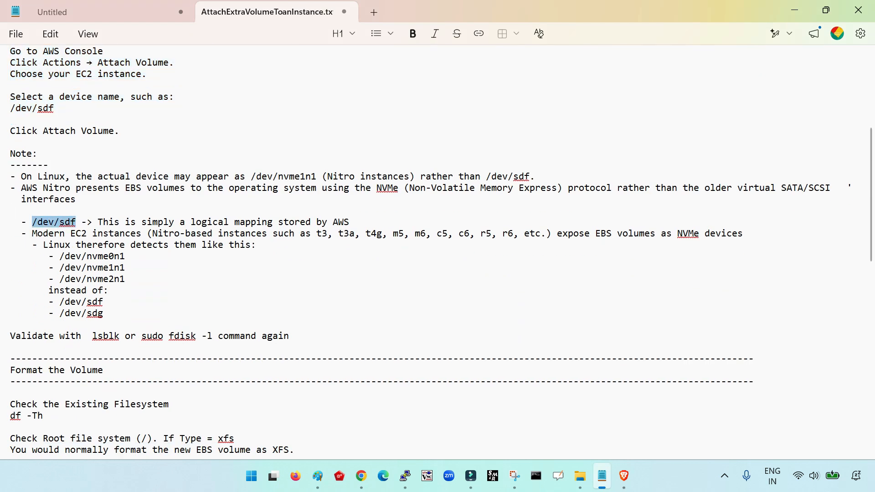
{"action": "left_click", "coordinate": [82, 234]}
{"action": "double_click", "coordinate": [67, 223]}
- Return to the attach form in the browser and keep /dev/sdb as the device name
{"action": "left_click", "coordinate": [624, 475]}
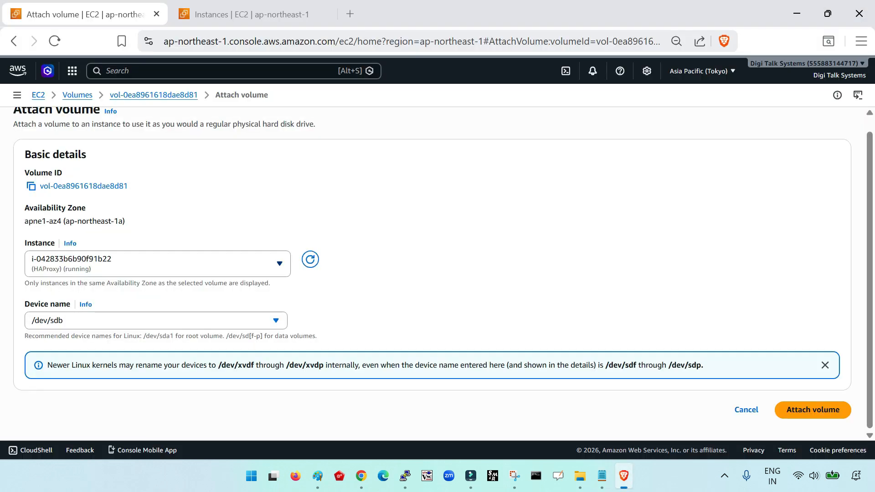
{"action": "left_click", "coordinate": [156, 320]}
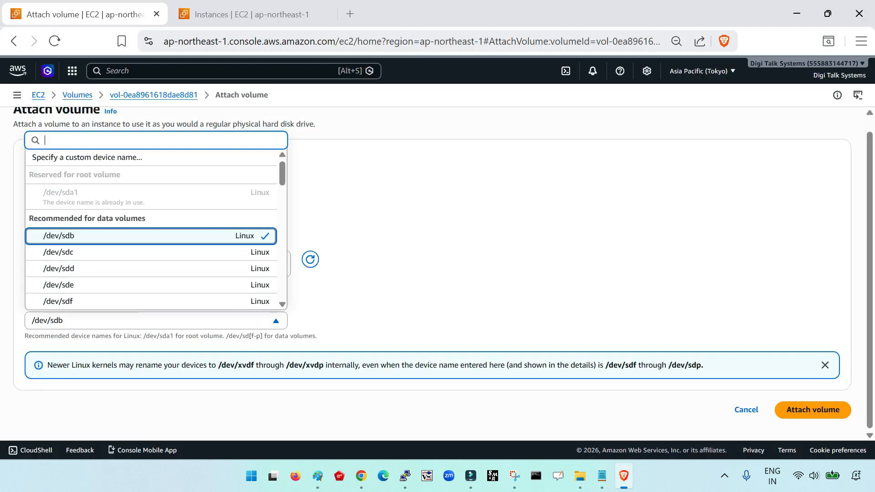
{"action": "left_click", "coordinate": [151, 236]}
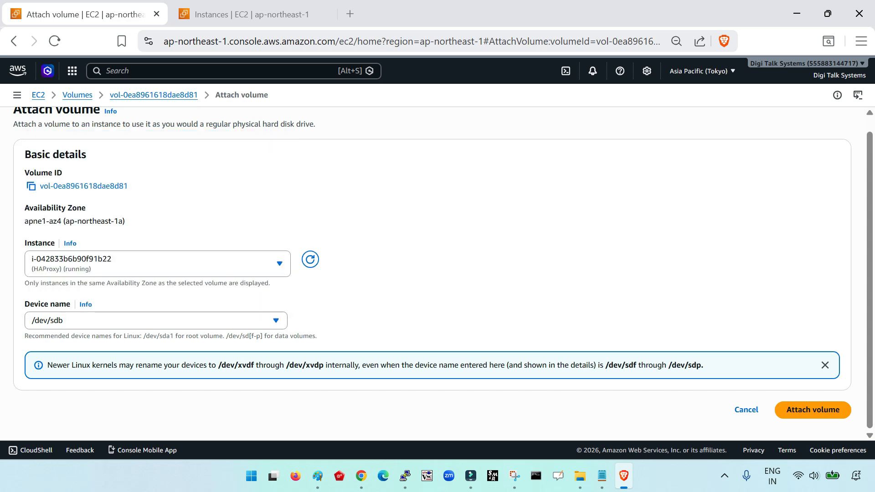
- Reread the notes on device mapping and NVMe naming, and attach the volume to the HAProxy instance as /dev/sdb
{"action": "left_click", "coordinate": [601, 476]}
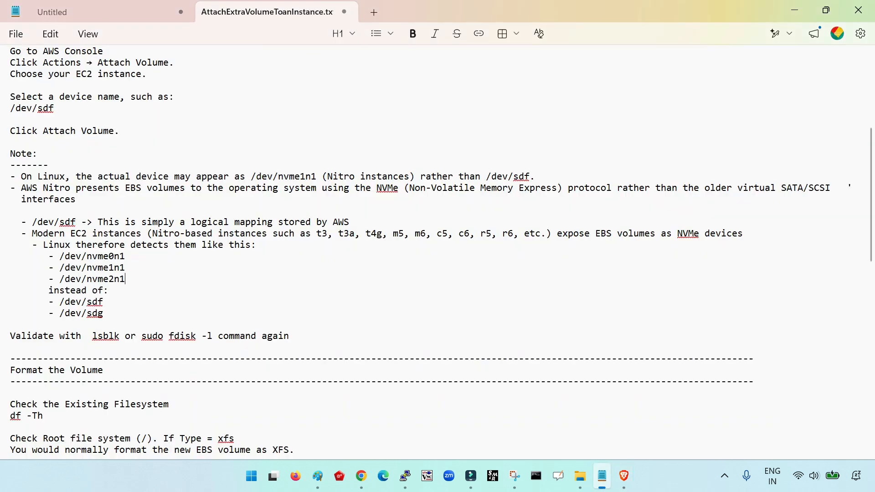
{"action": "left_click_drag", "start_coordinate": [27, 222], "coordinate": [64, 222]}
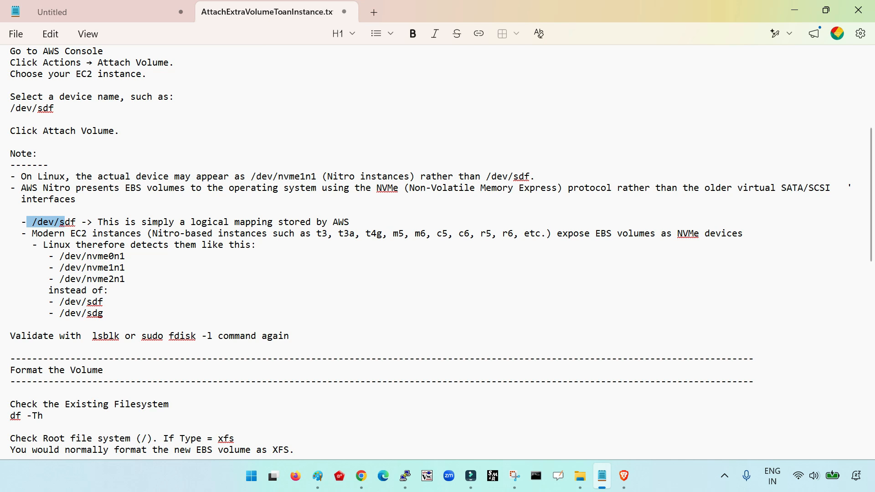
{"action": "left_click_drag", "start_coordinate": [672, 233], "coordinate": [261, 244]}
{"action": "left_click_drag", "start_coordinate": [80, 222], "coordinate": [37, 222]}
{"action": "left_click", "coordinate": [624, 476]}
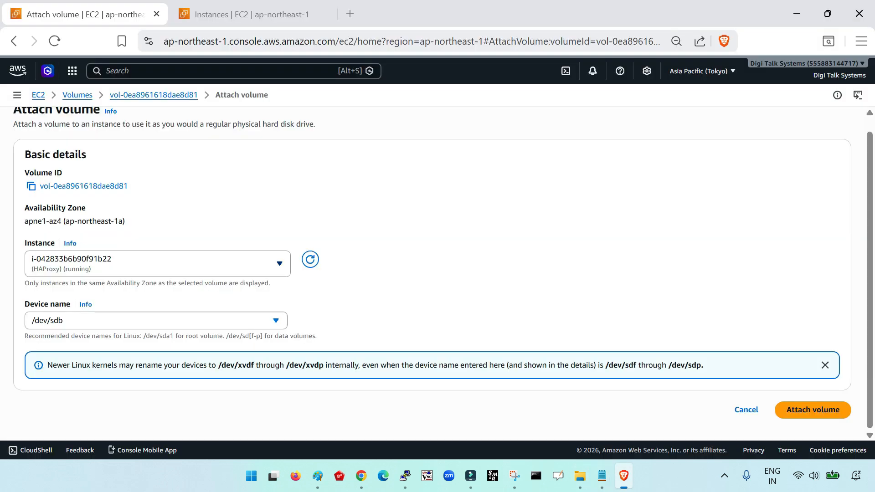
{"action": "left_click", "coordinate": [813, 410]}
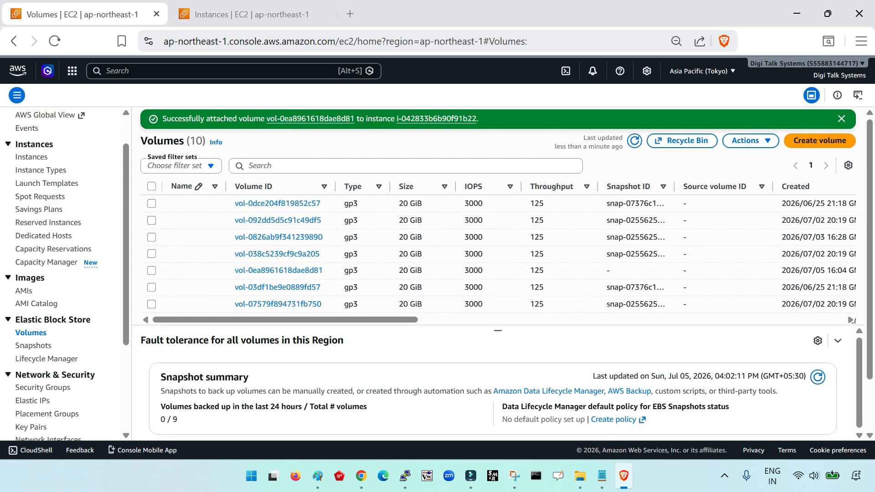
- Dismiss the attachment notice and review the state, availability zone and attached resources of the listed volumes
{"action": "left_click", "coordinate": [841, 119]}
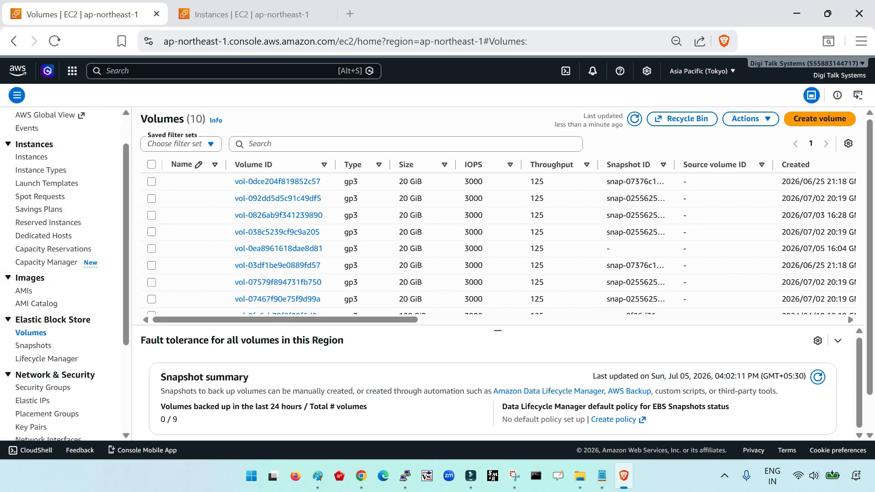
{"action": "left_click_drag", "start_coordinate": [285, 320], "coordinate": [468, 320]}
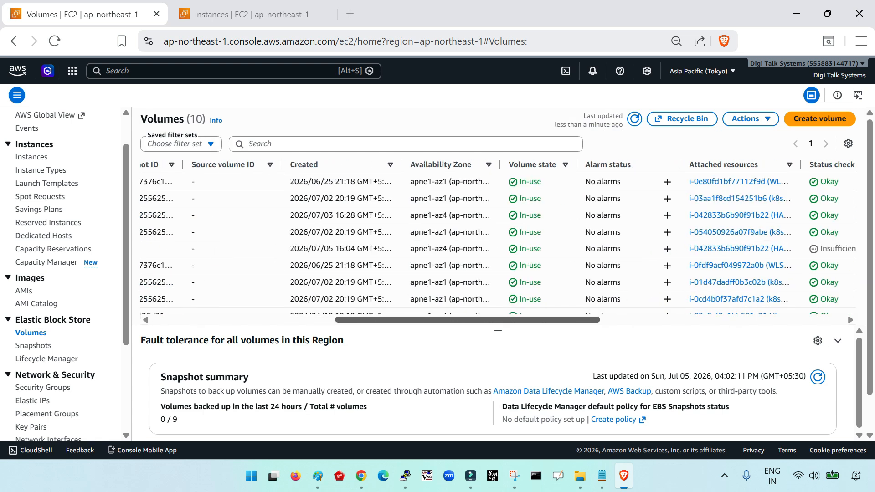
{"action": "scroll", "coordinate": [498, 246], "scroll_direction": "down", "scroll_amount": 2}
{"action": "scroll", "coordinate": [498, 246], "scroll_direction": "up", "scroll_amount": 2}
{"action": "left_click_drag", "start_coordinate": [468, 320], "coordinate": [286, 320]}
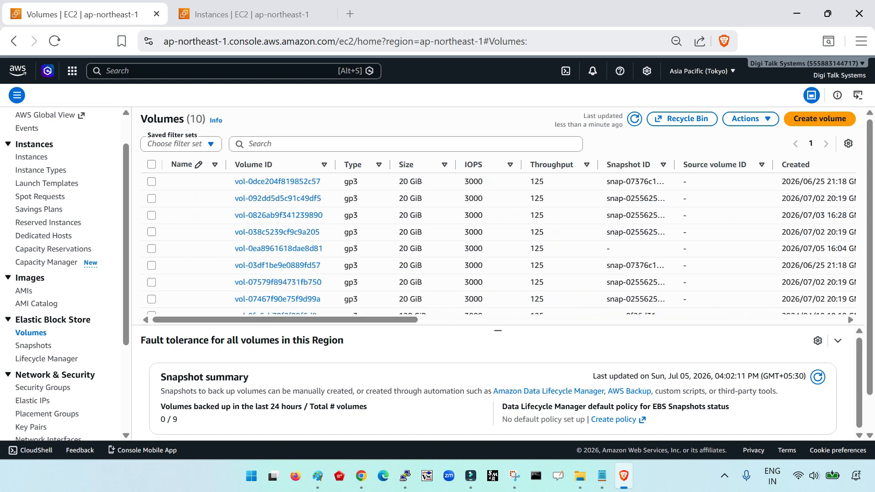
- Switch to the PuTTY session of the instance and list its block devices again with lsblk
{"action": "left_click", "coordinate": [405, 475]}
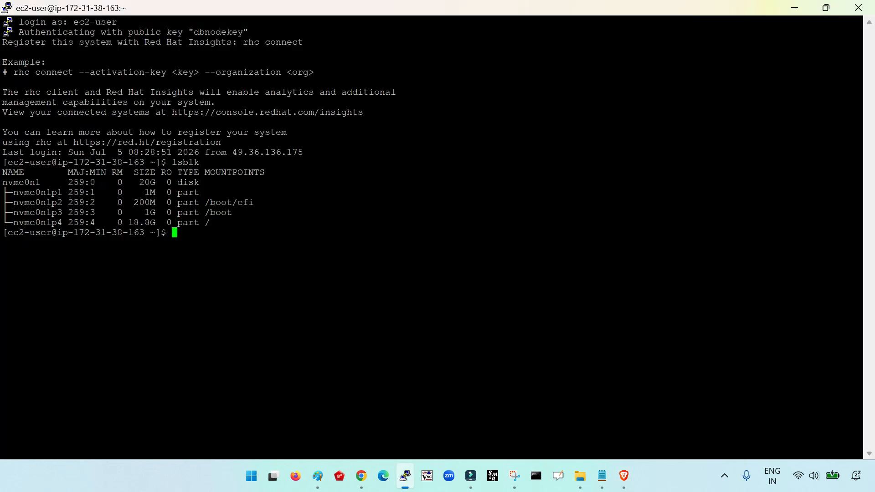
{"action": "double_click", "coordinate": [185, 163]}
{"action": "left_click", "coordinate": [185, 163]}
{"action": "type", "text": "lsbk"}
{"action": "key", "text": "BackSpace"}
{"action": "type", "text": "lk"}
{"action": "key", "text": "Return"}
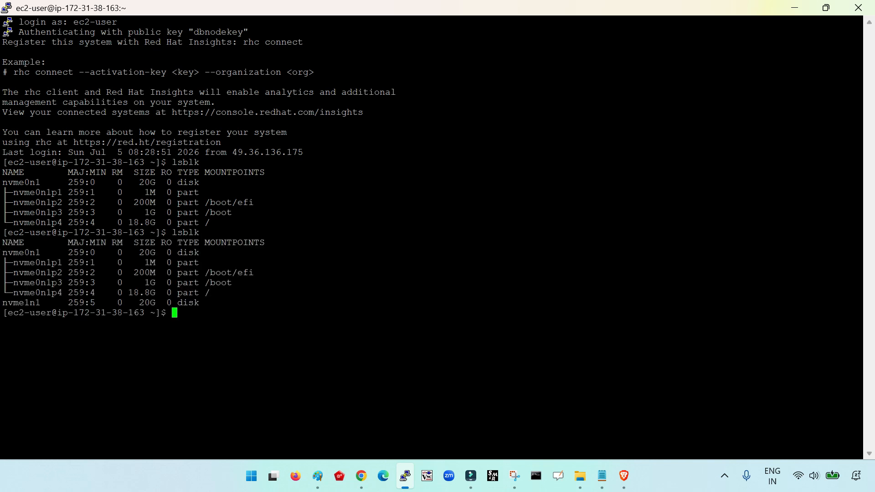
- Compare the two lsblk listings and examine the name, size and type of the newly attached disk
{"action": "triple_click", "coordinate": [105, 303]}
{"action": "left_click", "coordinate": [105, 302]}
{"action": "triple_click", "coordinate": [92, 302]}
{"action": "left_click_drag", "start_coordinate": [2, 182], "coordinate": [256, 224]}
{"action": "left_click_drag", "start_coordinate": [3, 303], "coordinate": [547, 302]}
{"action": "left_click", "coordinate": [273, 314]}
{"action": "left_click_drag", "start_coordinate": [140, 303], "coordinate": [150, 303]}
{"action": "left_click", "coordinate": [151, 303]}
{"action": "left_click_drag", "start_coordinate": [2, 303], "coordinate": [860, 303]}
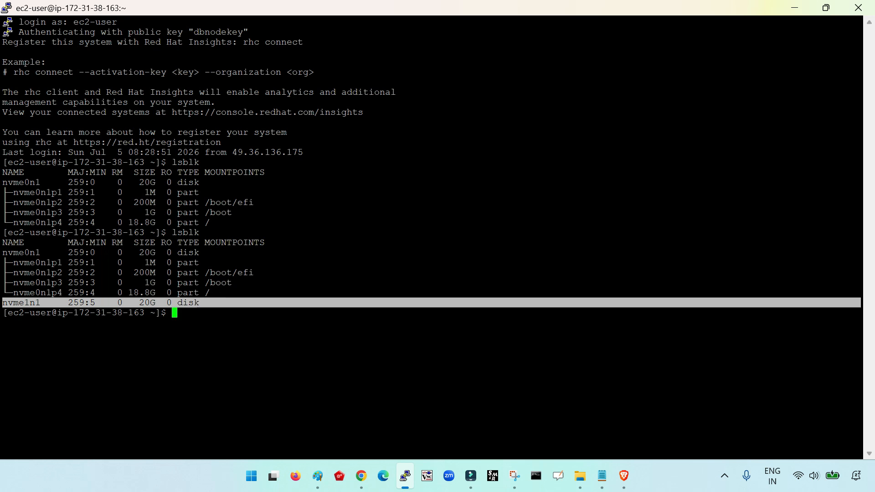
- Switch to the Notepad procedure and read the Format the Volume instructions on checking the root filesystem type
{"action": "left_click", "coordinate": [601, 476]}
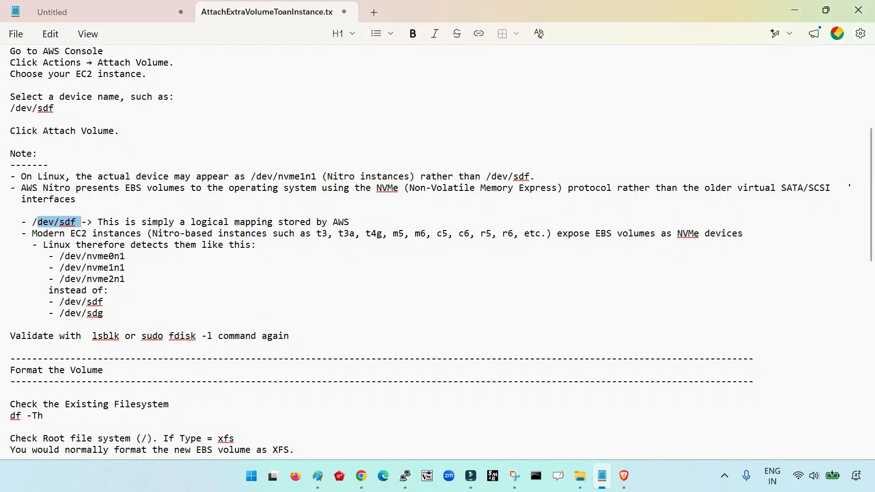
{"action": "scroll", "coordinate": [438, 251], "scroll_direction": "down", "scroll_amount": 8}
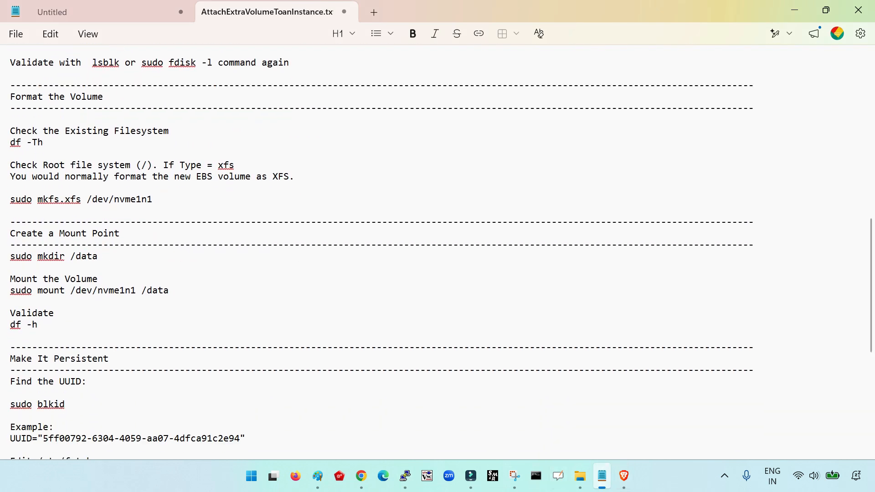
{"action": "left_click_drag", "start_coordinate": [10, 165], "coordinate": [240, 166]}
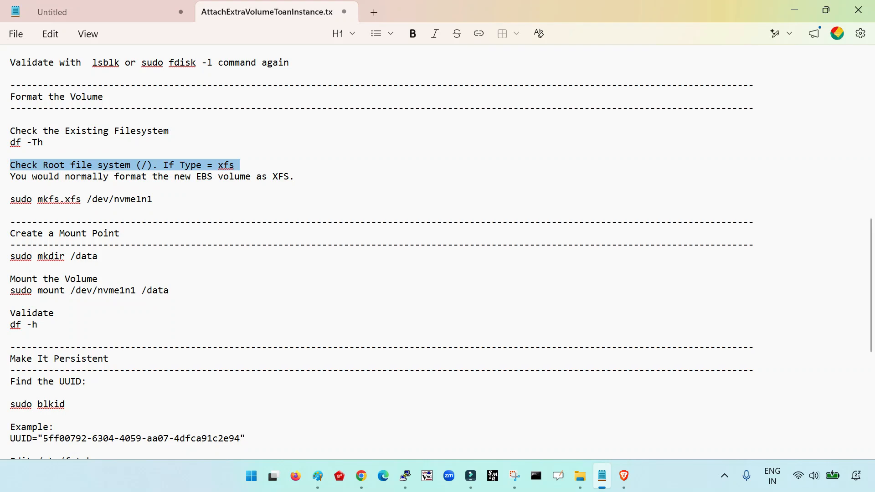
{"action": "scroll", "coordinate": [437, 250], "scroll_direction": "up", "scroll_amount": 2}
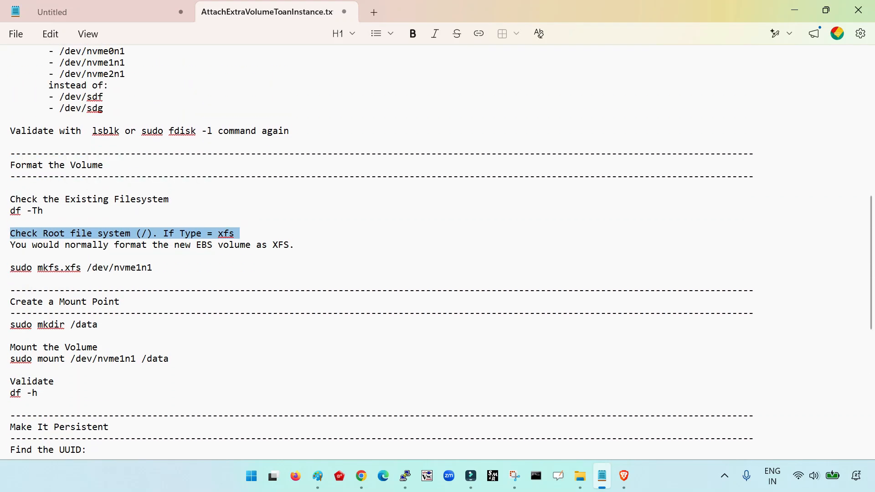
{"action": "left_click", "coordinate": [202, 233]}
{"action": "left_click_drag", "start_coordinate": [218, 233], "coordinate": [240, 234]}
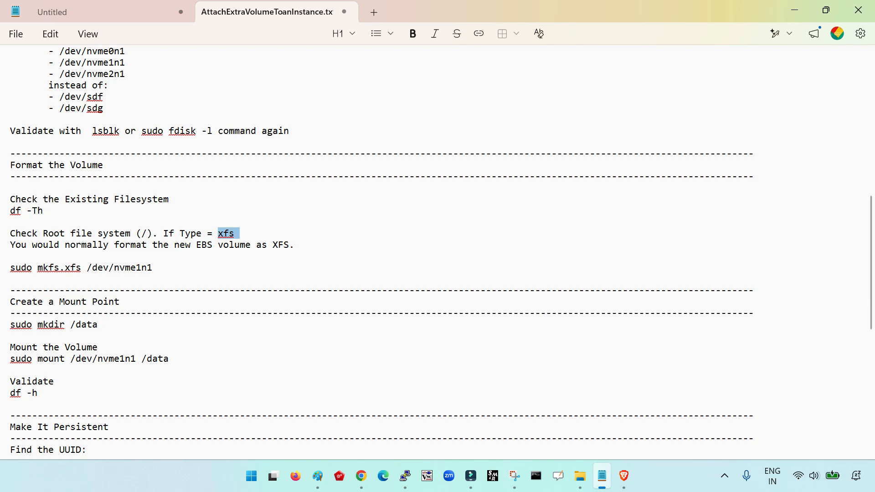
- Return to the PuTTY session and list the mounted filesystems with their types using df -Th
{"action": "key", "text": "alt+Tab"}
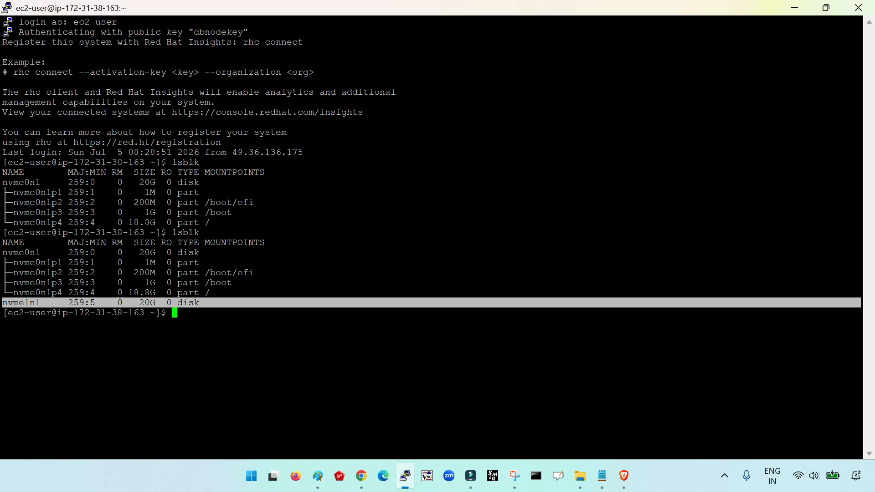
{"action": "type", "text": "df -Th"}
{"action": "key", "text": "Return"}
{"action": "left_click", "coordinate": [282, 356]}
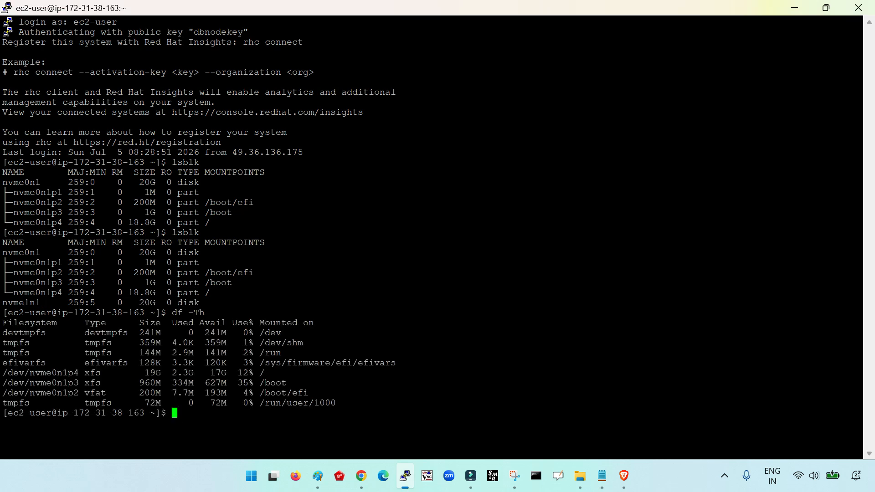
{"action": "left_click_drag", "start_coordinate": [166, 312], "coordinate": [205, 313]}
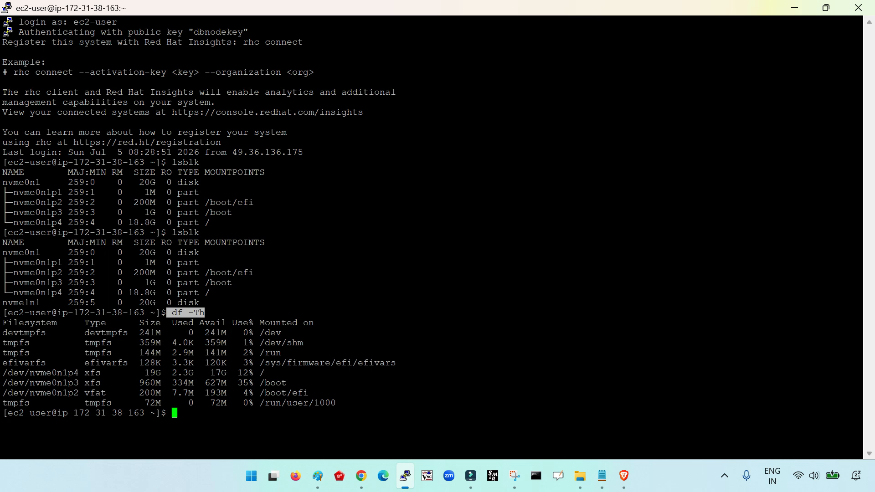
- Examine the NVMe partition rows in the df output for the filesystem type of the root mount
{"action": "left_click_drag", "start_coordinate": [3, 373], "coordinate": [319, 393]}
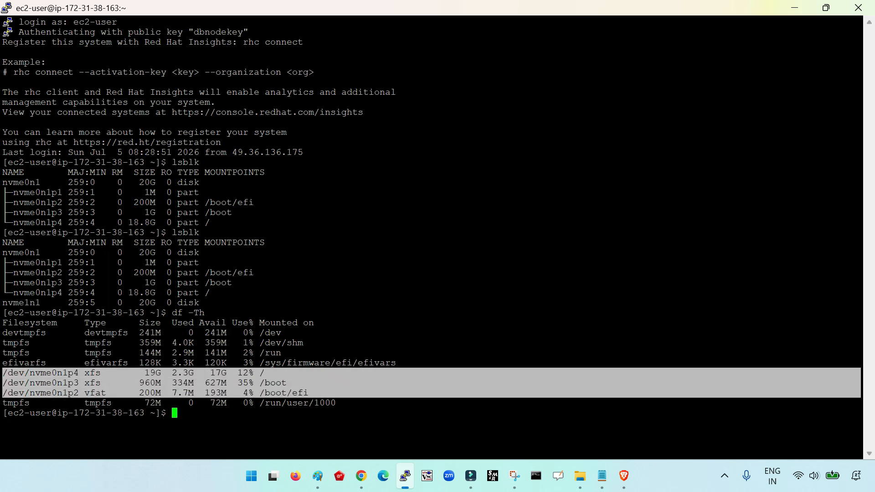
{"action": "left_click", "coordinate": [321, 393]}
{"action": "mouse_move", "coordinate": [264, 373]}
{"action": "left_mouse_down"}
{"action": "mouse_move", "coordinate": [260, 383]}
{"action": "mouse_move", "coordinate": [256, 373]}
{"action": "mouse_move", "coordinate": [270, 373]}
{"action": "left_mouse_up"}
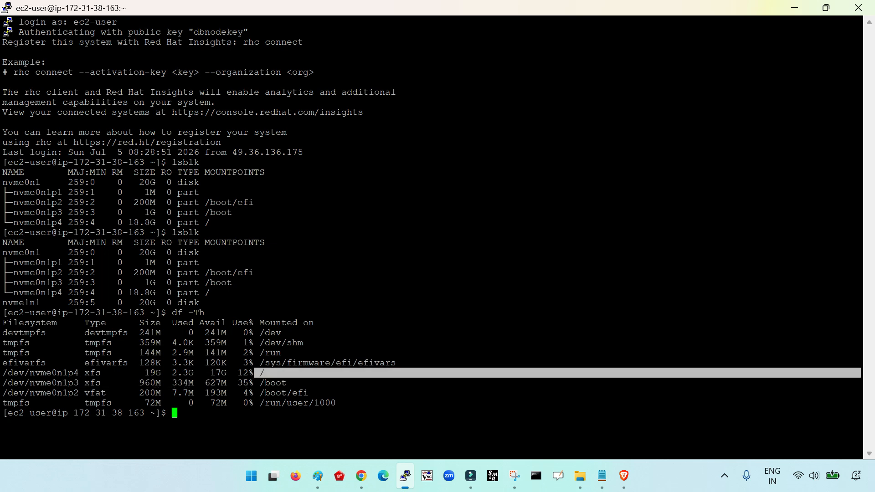
{"action": "double_click", "coordinate": [93, 373]}
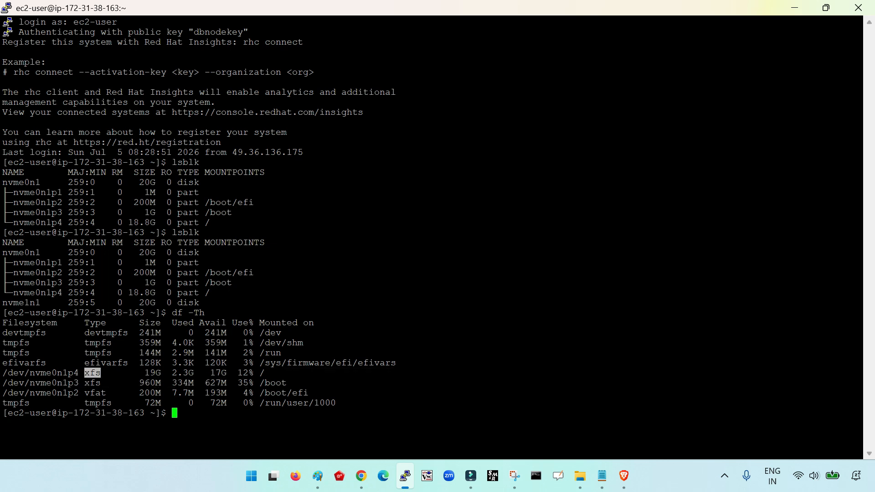
{"action": "double_click", "coordinate": [93, 372]}
{"action": "double_click", "coordinate": [92, 373]}
{"action": "double_click", "coordinate": [92, 373]}
{"action": "double_click", "coordinate": [96, 323]}
{"action": "double_click", "coordinate": [93, 372]}
- Switch to the Notepad procedure and review the mkfs.xfs formatting command and its target device
{"action": "left_click", "coordinate": [602, 476]}
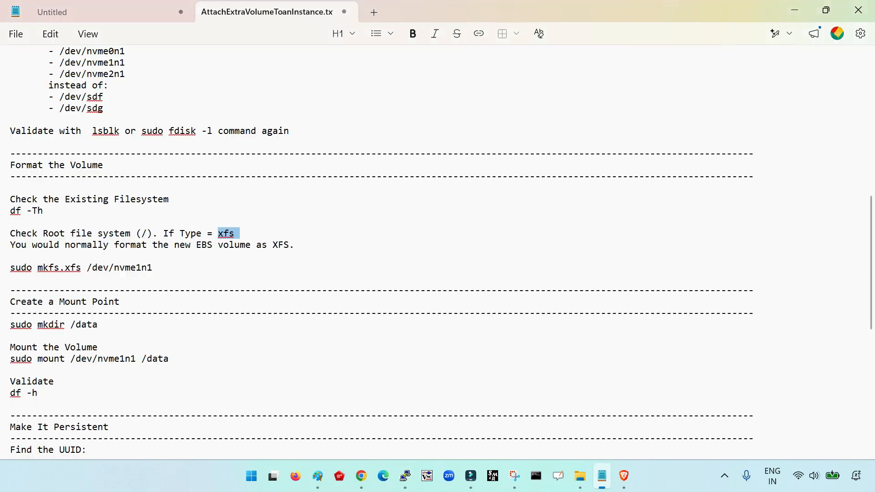
{"action": "left_click_drag", "start_coordinate": [10, 267], "coordinate": [158, 267]}
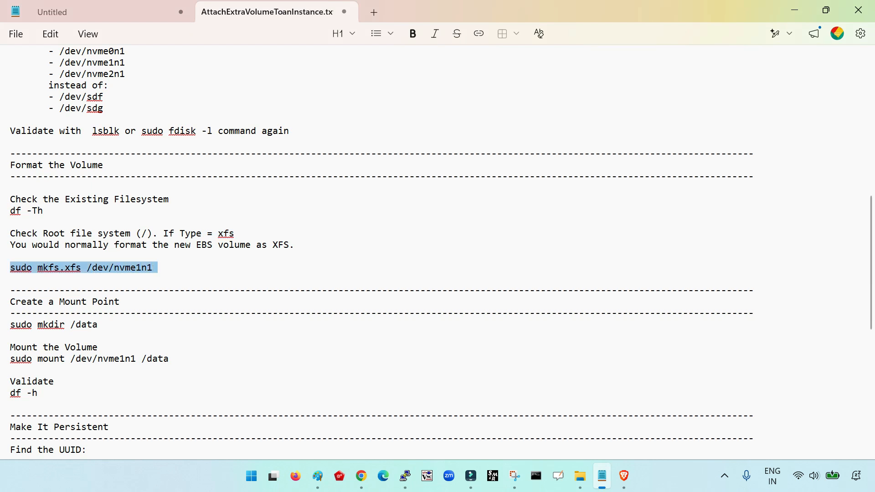
{"action": "left_click", "coordinate": [121, 302]}
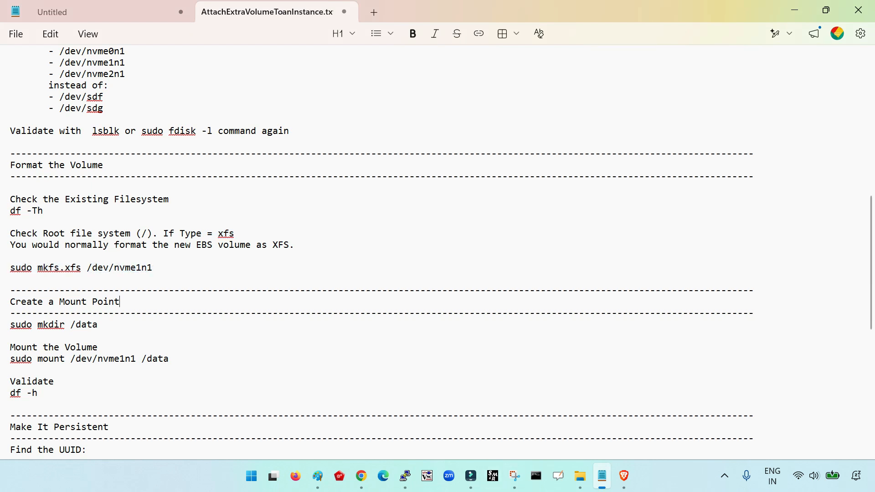
{"action": "left_click_drag", "start_coordinate": [81, 268], "coordinate": [157, 268]}
{"action": "left_click", "coordinate": [157, 279]}
{"action": "double_click", "coordinate": [133, 268]}
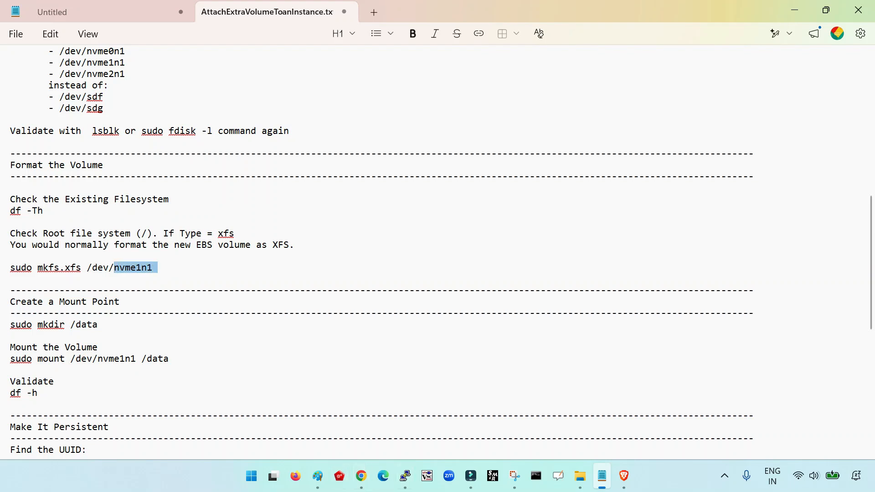
- Copy the new disk's name nvme1n1 from the lsblk output over the device name in the notes' mkfs.xfs command
{"action": "left_click", "coordinate": [406, 476]}
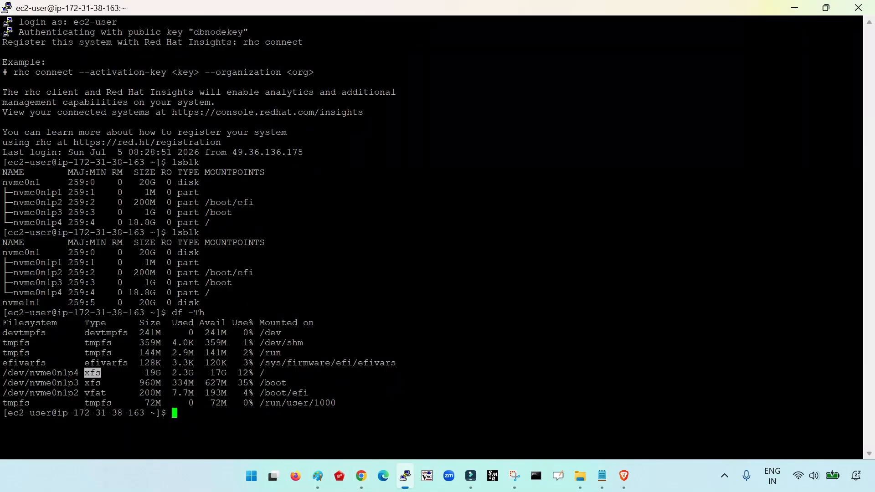
{"action": "double_click", "coordinate": [21, 303]}
{"action": "key", "text": "ctrl+c"}
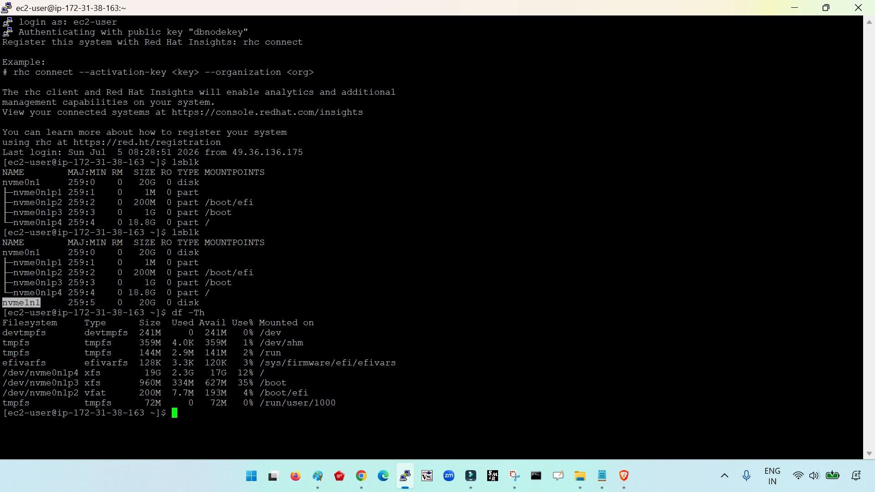
{"action": "left_click", "coordinate": [602, 475]}
{"action": "left_click", "coordinate": [156, 268]}
{"action": "left_click_drag", "start_coordinate": [114, 268], "coordinate": [152, 268]}
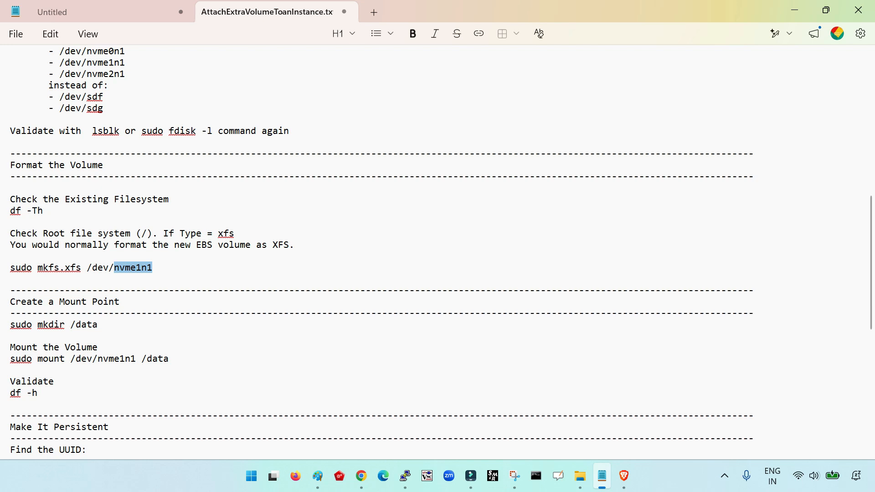
{"action": "key", "text": "ctrl+v"}
- Copy sudo mkfs.xfs /dev/nvme1n1 from the notes and run it in the PuTTY session to format the new volume
{"action": "triple_click", "coordinate": [151, 268]}
{"action": "key", "text": "ctrl+c"}
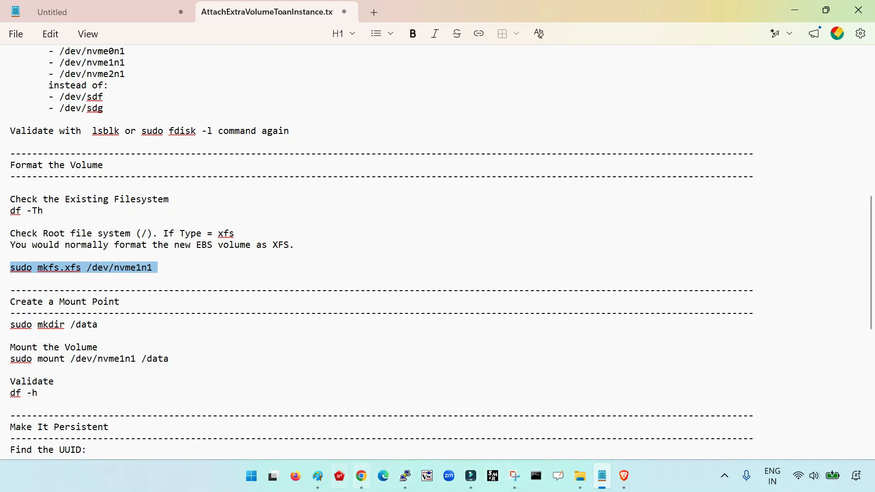
{"action": "left_click", "coordinate": [405, 476]}
{"action": "right_click", "coordinate": [405, 401]}
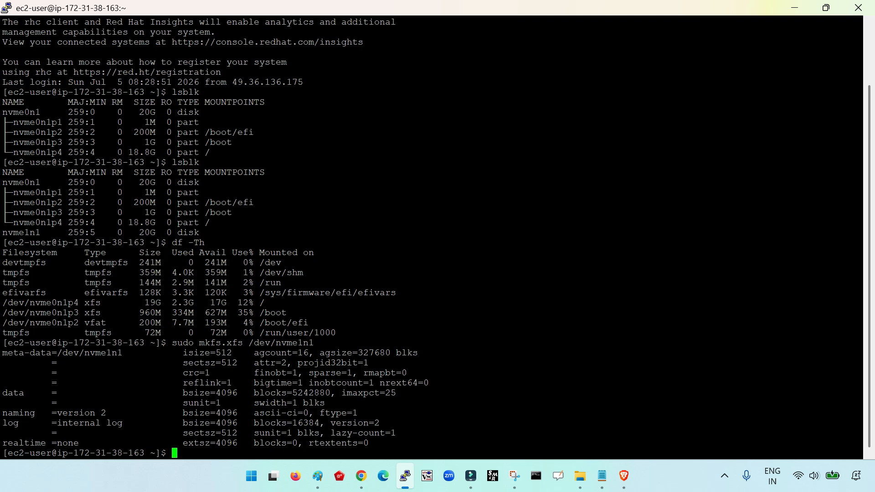
- Return to the Notepad procedure and read the sections on creating a mount point, mounting the volume and making it persistent
{"action": "left_click", "coordinate": [602, 476]}
{"action": "scroll", "coordinate": [365, 251], "scroll_direction": "down", "scroll_amount": 3}
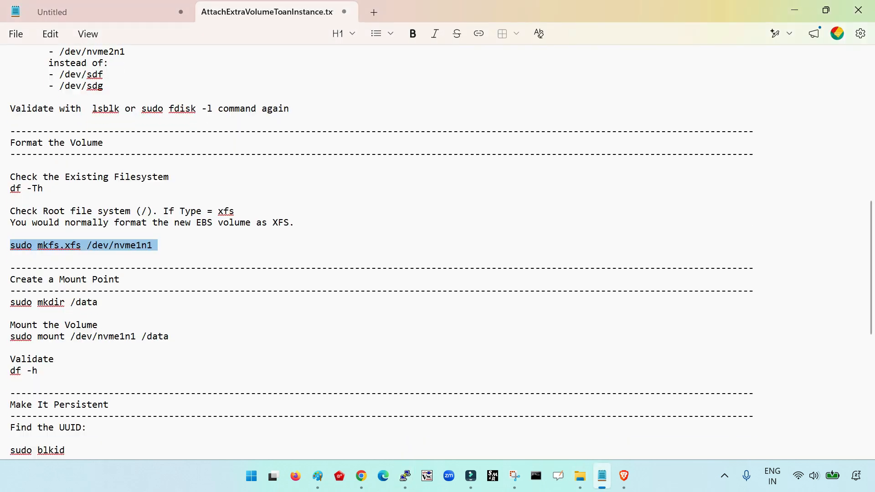
{"action": "scroll", "coordinate": [364, 251], "scroll_direction": "up", "scroll_amount": 2}
{"action": "left_click", "coordinate": [98, 279]}
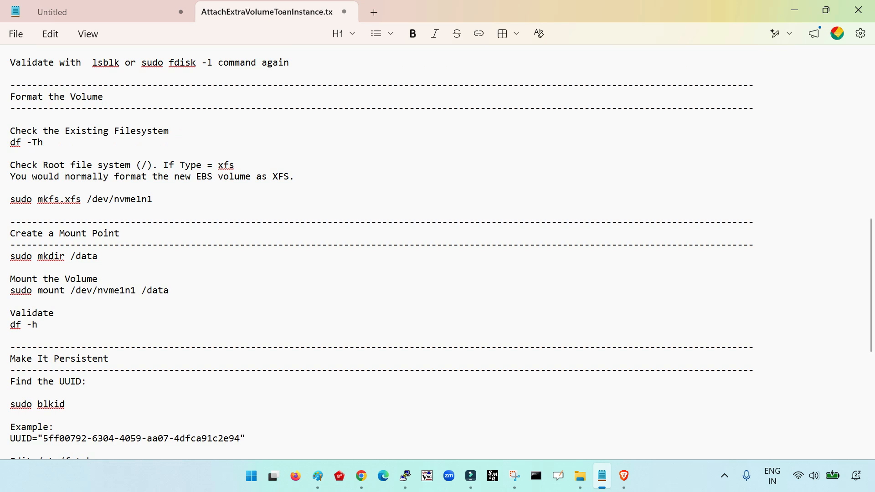
{"action": "scroll", "coordinate": [365, 251], "scroll_direction": "up", "scroll_amount": 2}
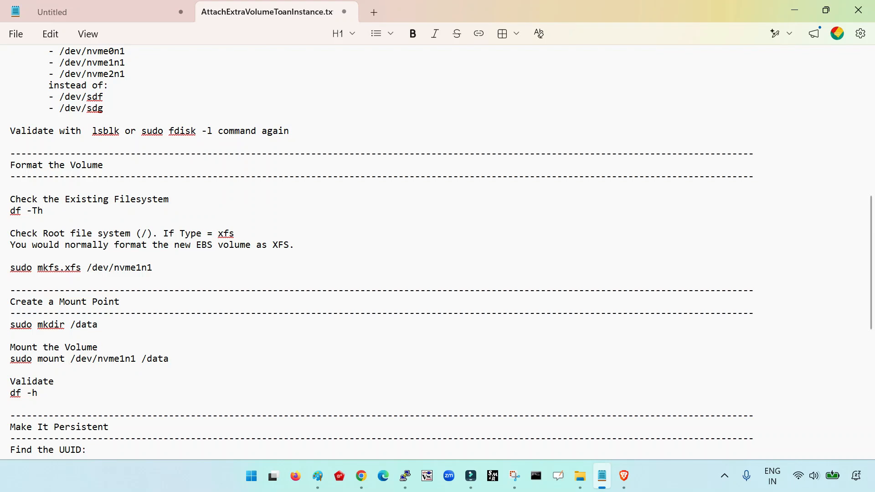
{"action": "scroll", "coordinate": [440, 254], "scroll_direction": "down", "scroll_amount": 2}
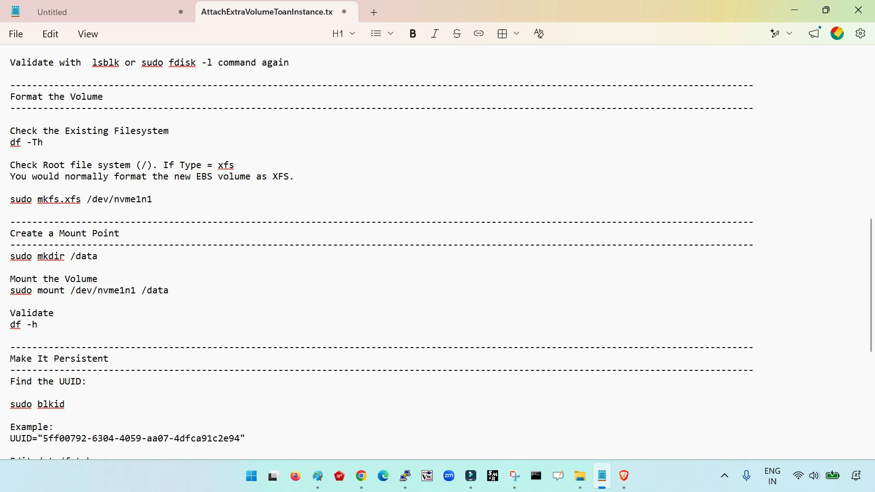
{"action": "scroll", "coordinate": [438, 250], "scroll_direction": "down", "scroll_amount": 2}
{"action": "scroll", "coordinate": [233, 254], "scroll_direction": "up", "scroll_amount": 1}
{"action": "scroll", "coordinate": [234, 255], "scroll_direction": "down", "scroll_amount": 1}
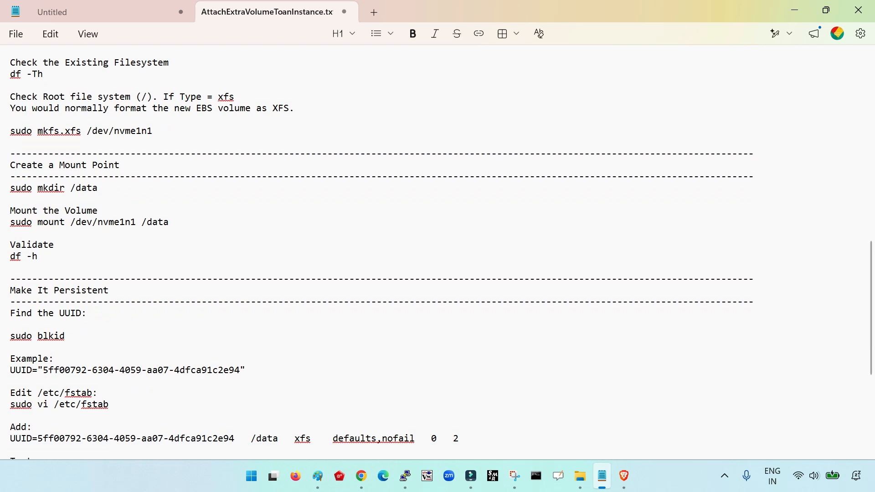
- Copy sudo mkdir /data from the notes and run it in the PuTTY session to create the mount point
{"action": "left_click_drag", "start_coordinate": [10, 188], "coordinate": [99, 188]}
{"action": "key", "text": "ctrl+c"}
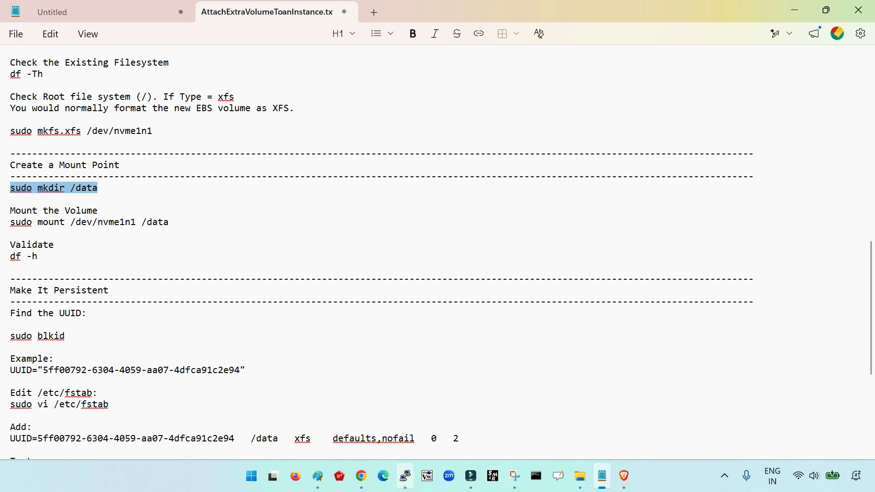
{"action": "left_click", "coordinate": [405, 476]}
{"action": "key", "text": "shift+Insert"}
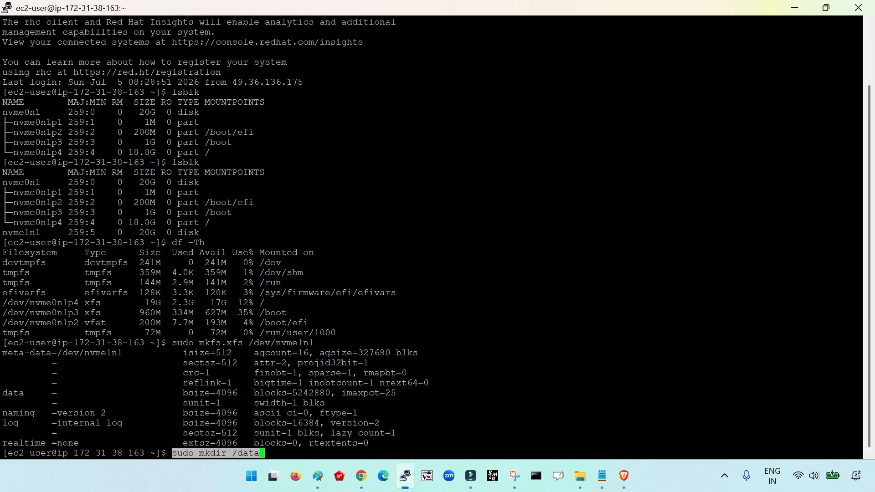
{"action": "key", "text": "Return"}
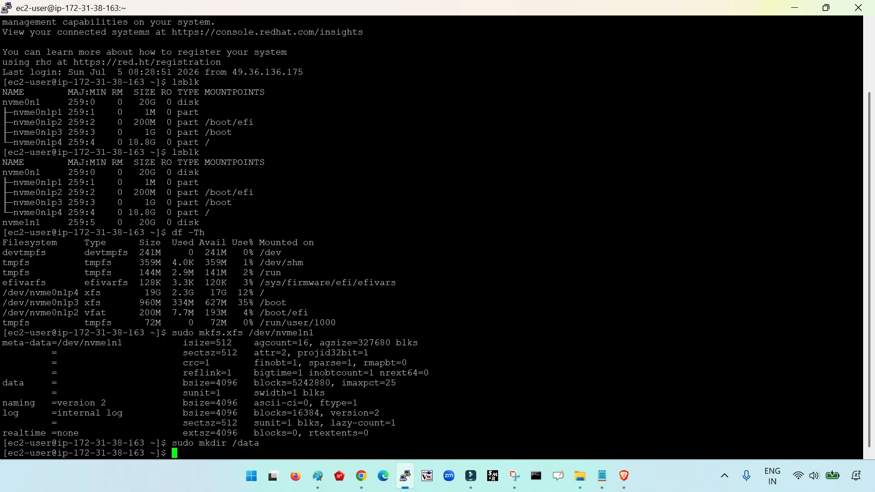
{"action": "left_click_drag", "start_coordinate": [233, 443], "coordinate": [264, 444]}
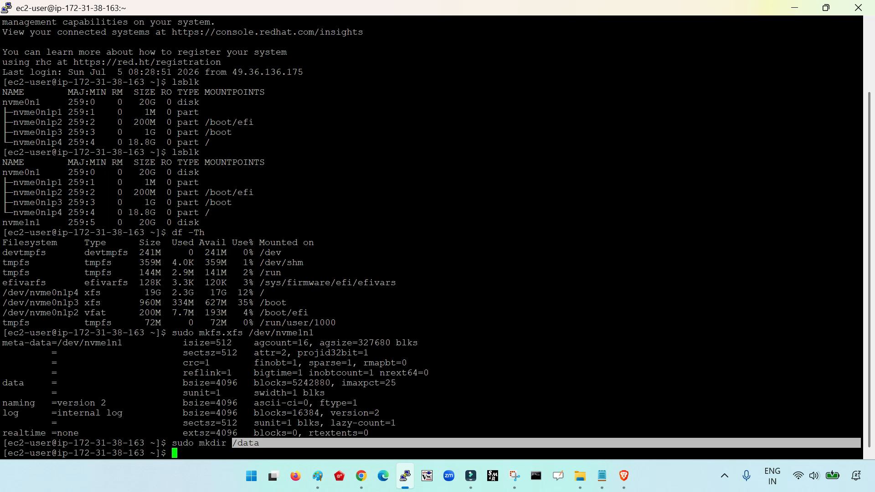
- Copy sudo mount /dev/nvme1n1 /data from the notes and run it in the PuTTY session to mount the volume
{"action": "left_click", "coordinate": [602, 476]}
{"action": "left_click", "coordinate": [114, 223]}
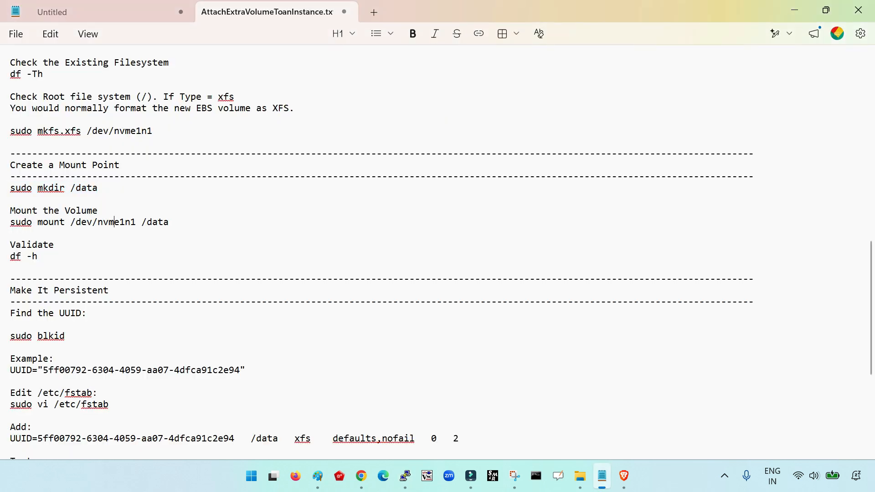
{"action": "left_click_drag", "start_coordinate": [71, 223], "coordinate": [136, 223]}
{"action": "left_click_drag", "start_coordinate": [87, 131], "coordinate": [152, 131]}
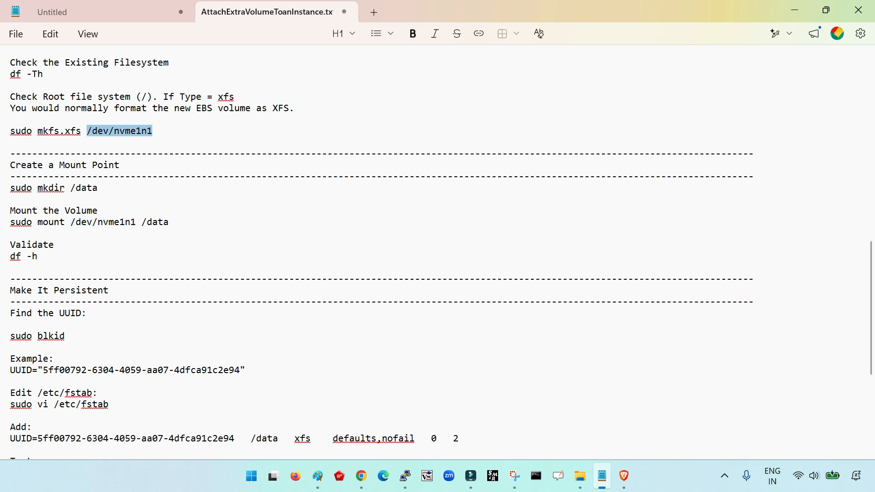
{"action": "left_click_drag", "start_coordinate": [163, 222], "coordinate": [174, 222]}
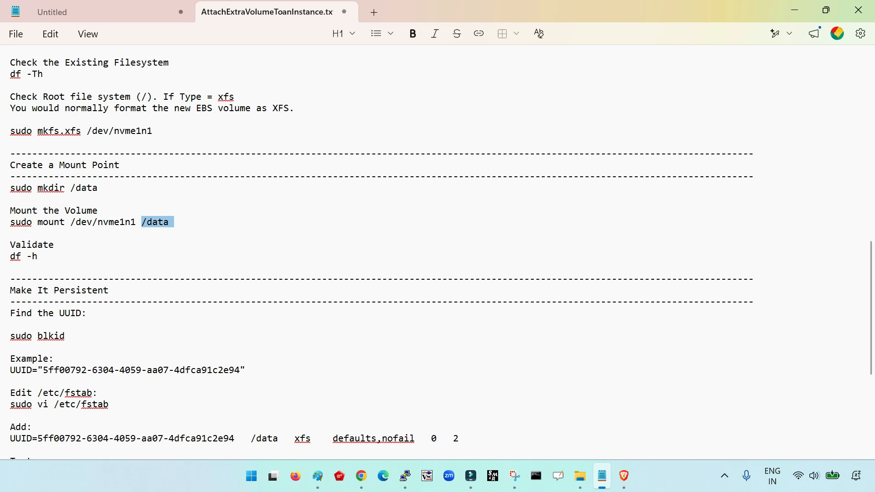
{"action": "left_click_drag", "start_coordinate": [10, 222], "coordinate": [174, 222]}
{"action": "key", "text": "ctrl+c"}
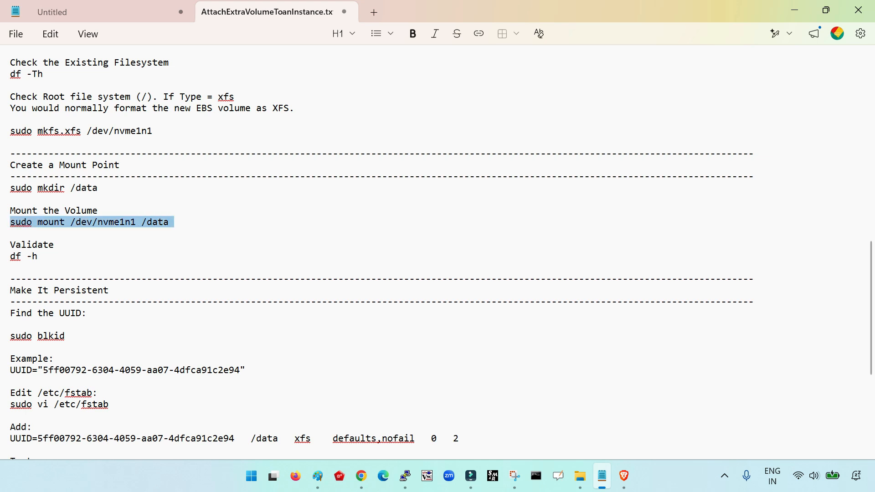
{"action": "left_click", "coordinate": [405, 476]}
{"action": "right_click", "coordinate": [401, 365]}
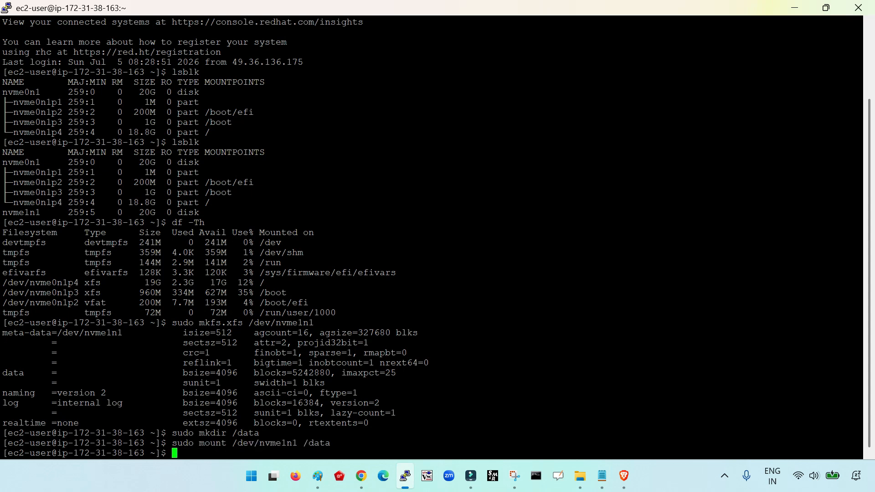
- Run df -kh in the PuTTY session and check the mount point, available space and device name of the new volume
{"action": "left_click", "coordinate": [602, 476]}
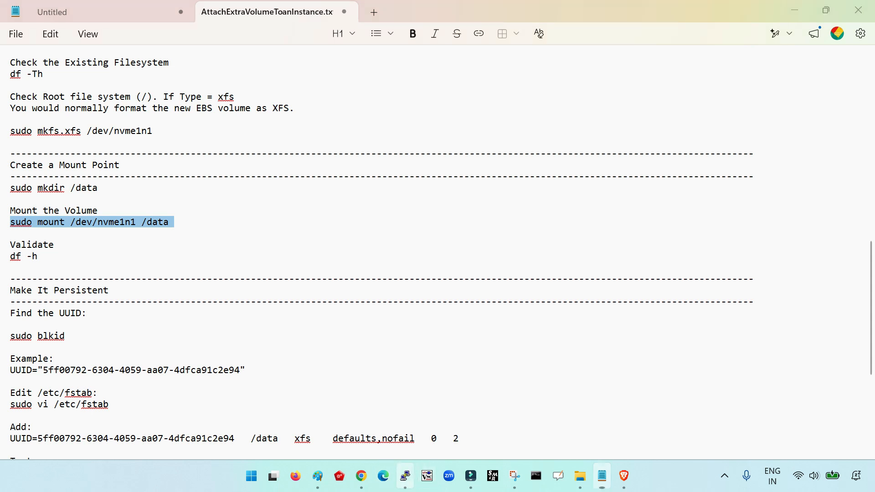
{"action": "left_click", "coordinate": [405, 476]}
{"action": "type", "text": "df -kh"}
{"action": "key", "text": "Return"}
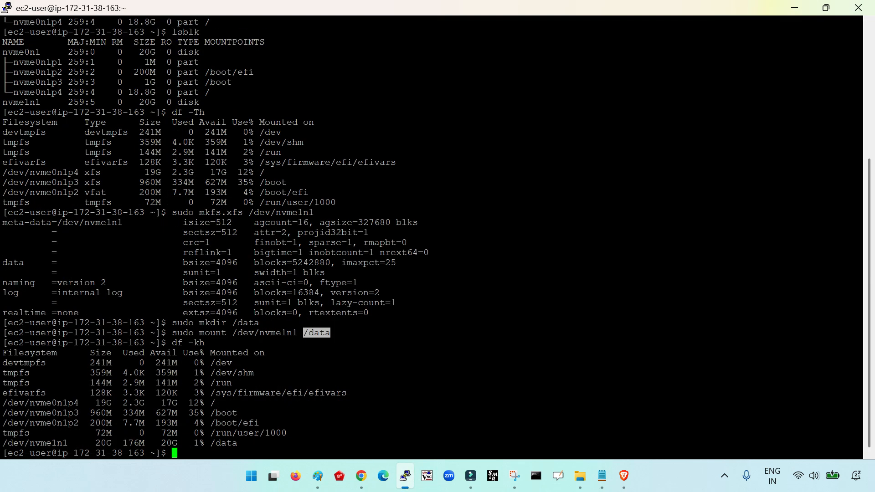
{"action": "left_click_drag", "start_coordinate": [212, 444], "coordinate": [237, 443]}
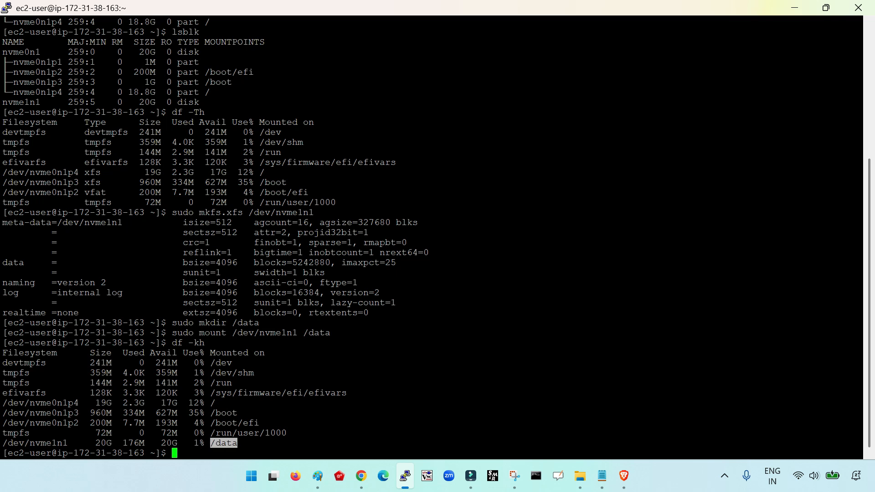
{"action": "left_click_drag", "start_coordinate": [155, 444], "coordinate": [177, 443]}
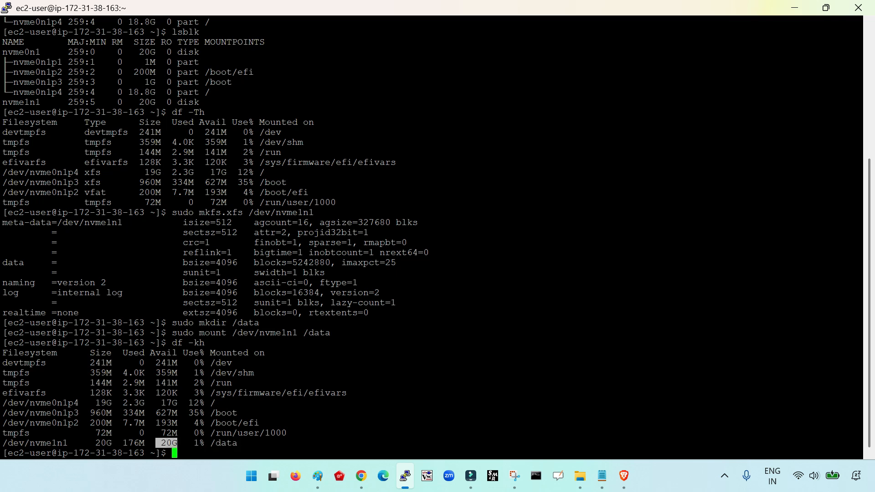
{"action": "left_click_drag", "start_coordinate": [3, 444], "coordinate": [69, 443]}
{"action": "key", "text": "ctrl+c"}
{"action": "left_click_drag", "start_coordinate": [8, 223], "coordinate": [112, 222]}
{"action": "left_click_drag", "start_coordinate": [1, 102], "coordinate": [46, 102]}
{"action": "left_click_drag", "start_coordinate": [8, 443], "coordinate": [238, 443]}
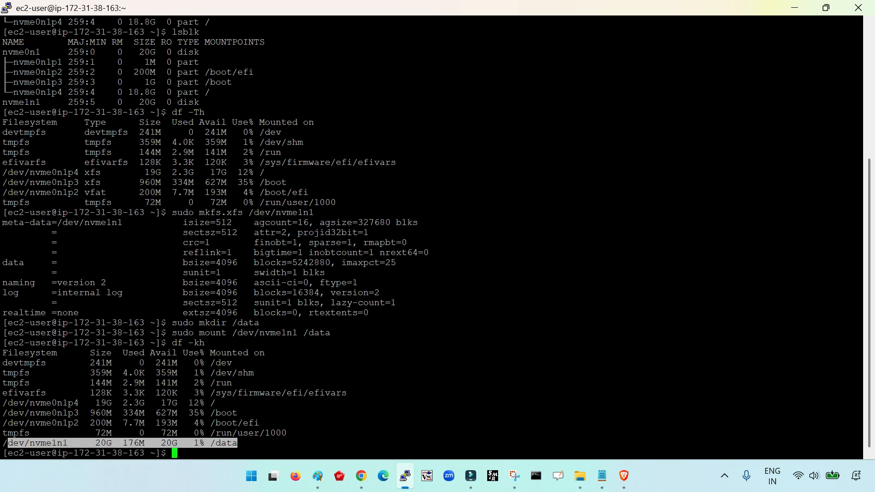
- Consult the notes on making the mount persistent and run blkid in the PuTTY session to list the filesystem UUIDs
{"action": "left_click", "coordinate": [602, 477]}
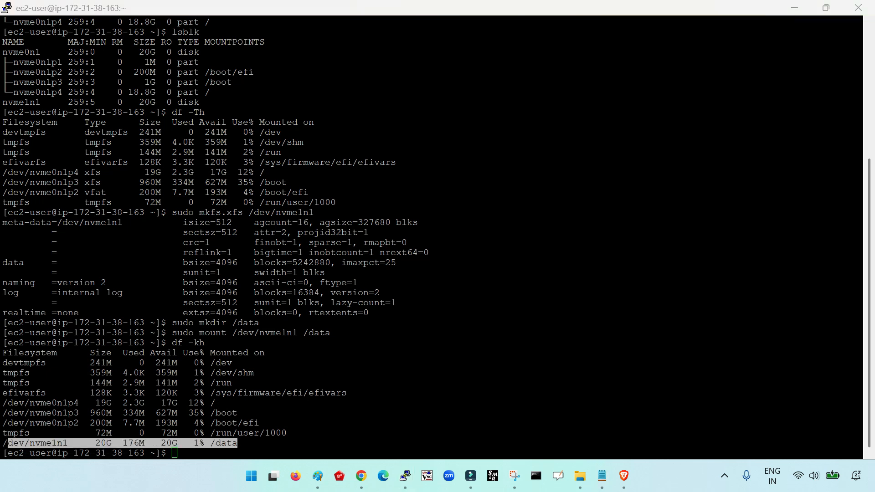
{"action": "scroll", "coordinate": [437, 251], "scroll_direction": "down", "scroll_amount": 4}
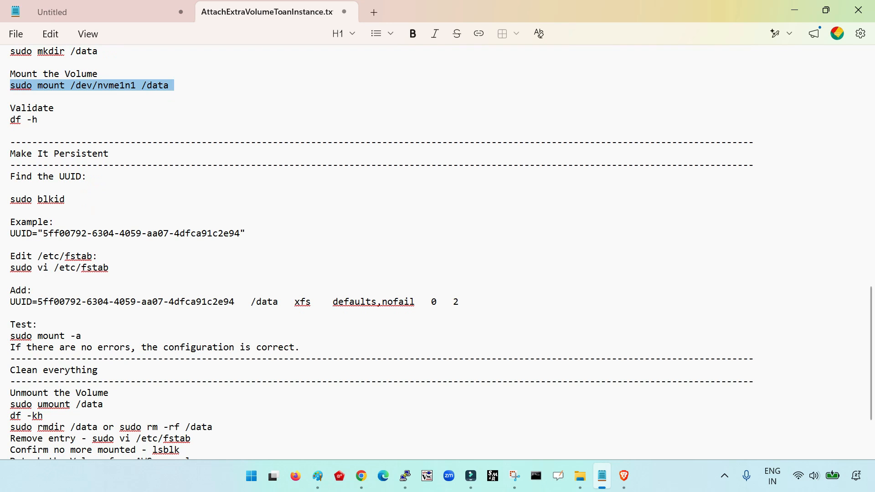
{"action": "left_click", "coordinate": [11, 96]}
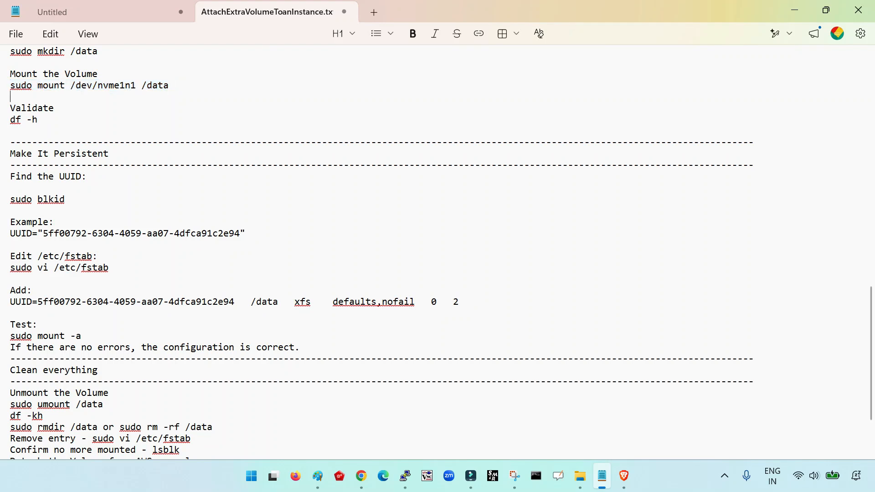
{"action": "key", "text": "shift+Home"}
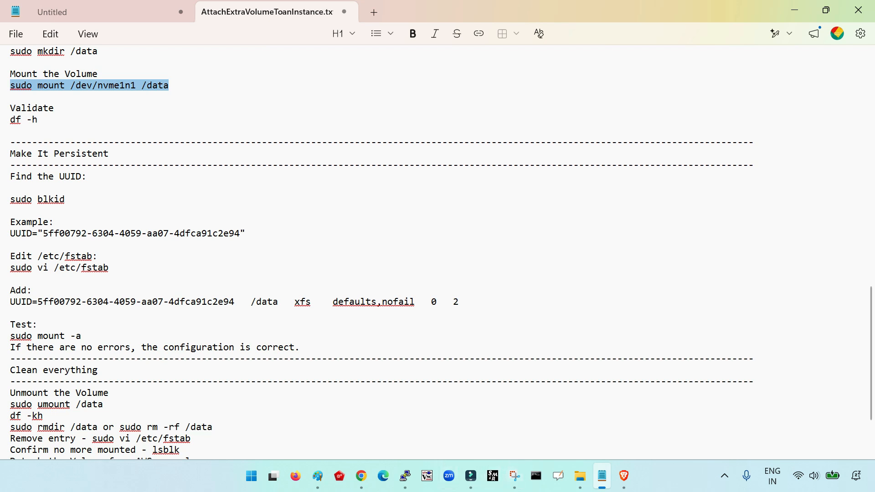
{"action": "double_click", "coordinate": [21, 233]}
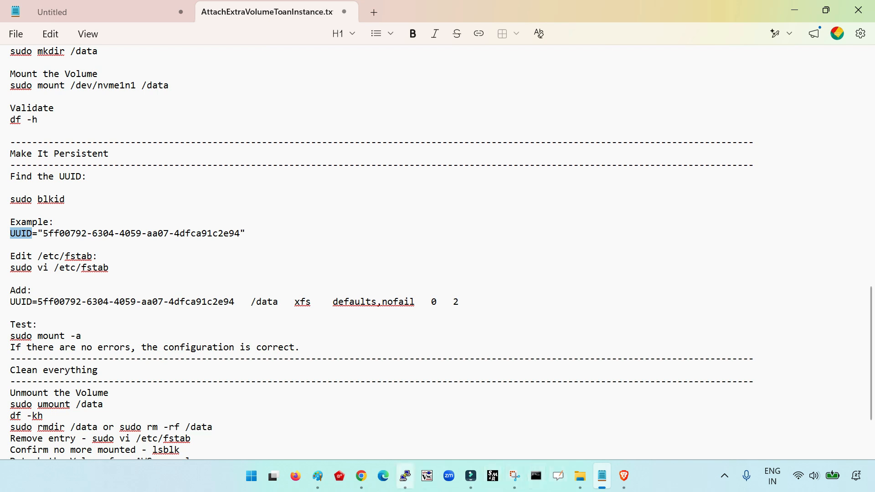
{"action": "left_click", "coordinate": [405, 476]}
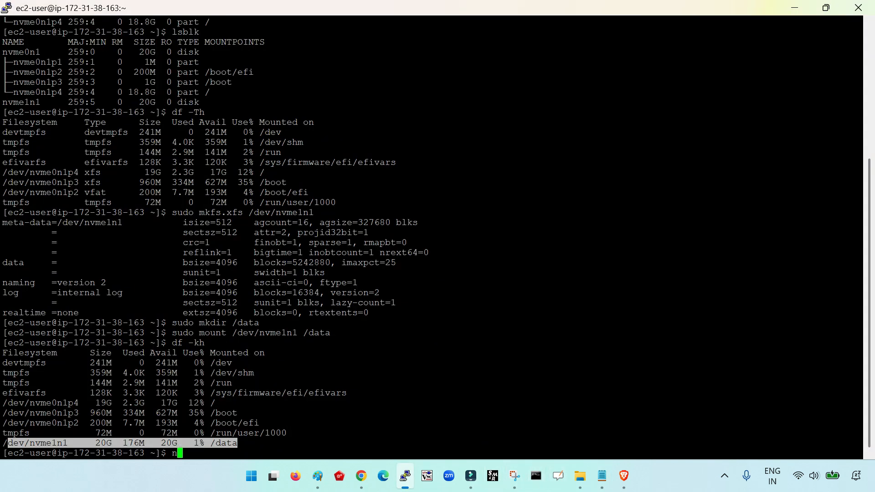
{"action": "type", "text": "bklid"}
{"action": "key", "text": "Return"}
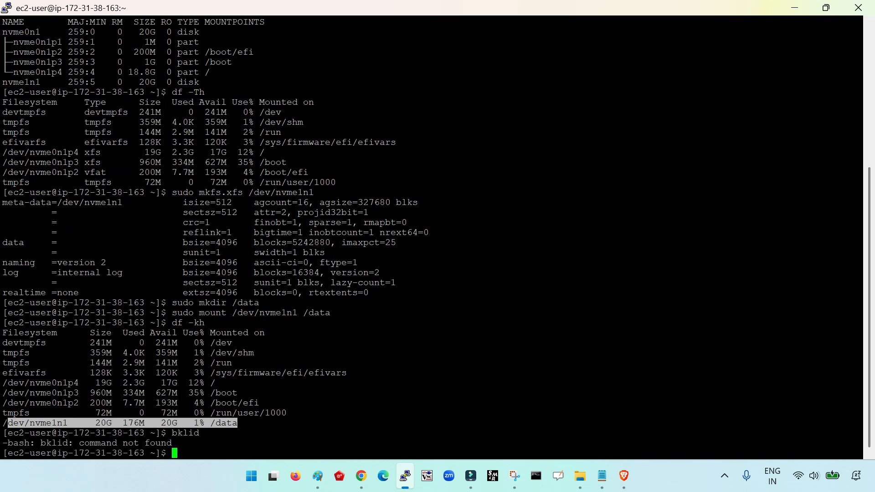
{"action": "type", "text": "blkid"}
{"action": "key", "text": "Return"}
{"action": "left_click", "coordinate": [319, 412]}
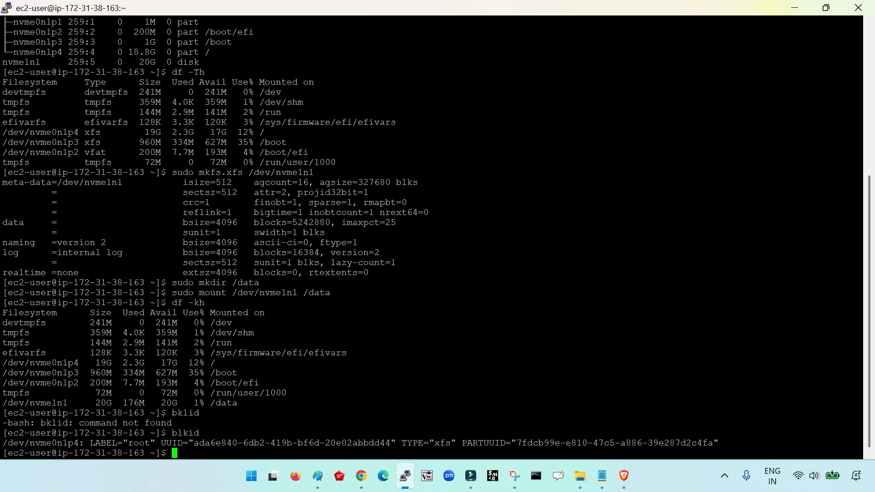
- Run blkid /dev/nvme1n1 and copy the new volume's UUID from the output
{"action": "type", "text": "blkid"}
{"action": "double_click", "coordinate": [89, 182]}
{"action": "right_click", "coordinate": [90, 182]}
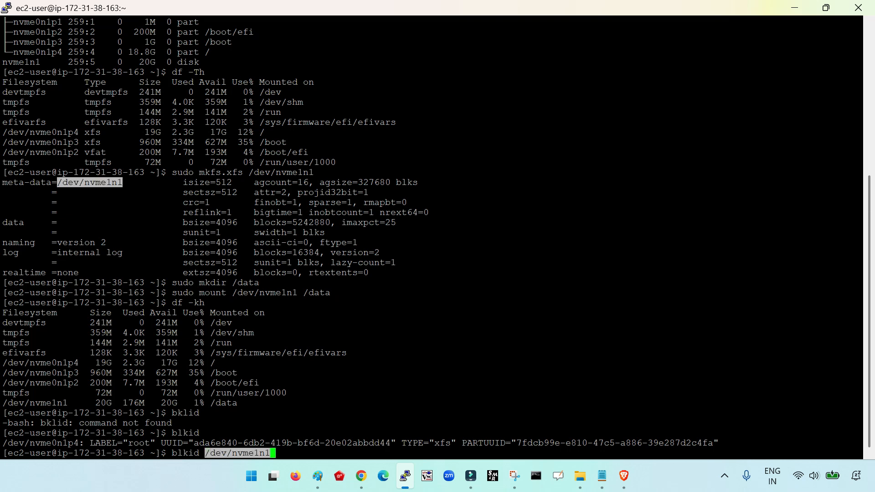
{"action": "key", "text": "Return"}
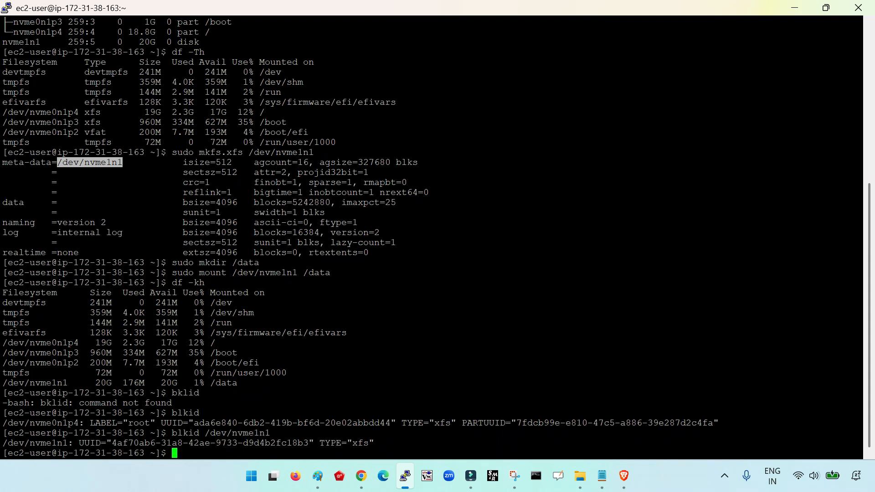
{"action": "left_click_drag", "start_coordinate": [113, 443], "coordinate": [309, 443]}
{"action": "key", "text": "ctrl+c"}
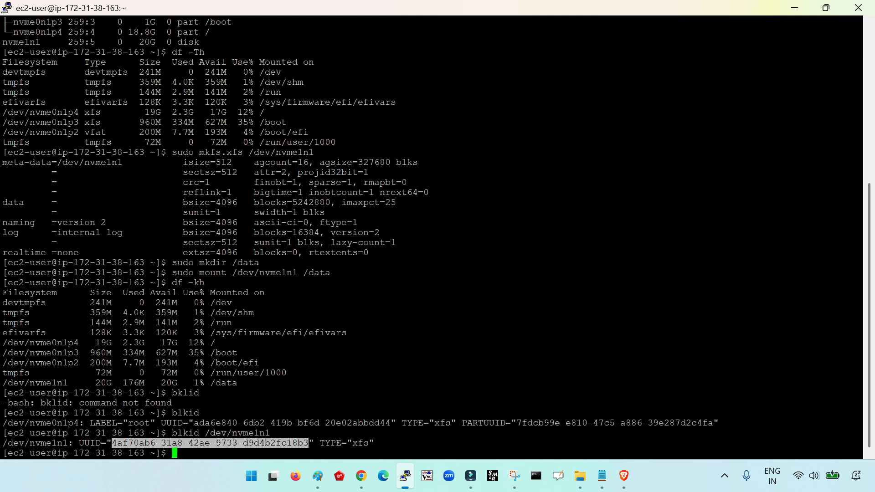
- Replace the UUID in the notes' example and fstab entry with 4af70ab6-31a8-42ae-9733-d9d4b2fc18b3
{"action": "left_click", "coordinate": [602, 476]}
{"action": "scroll", "coordinate": [438, 251], "scroll_direction": "down", "scroll_amount": 7}
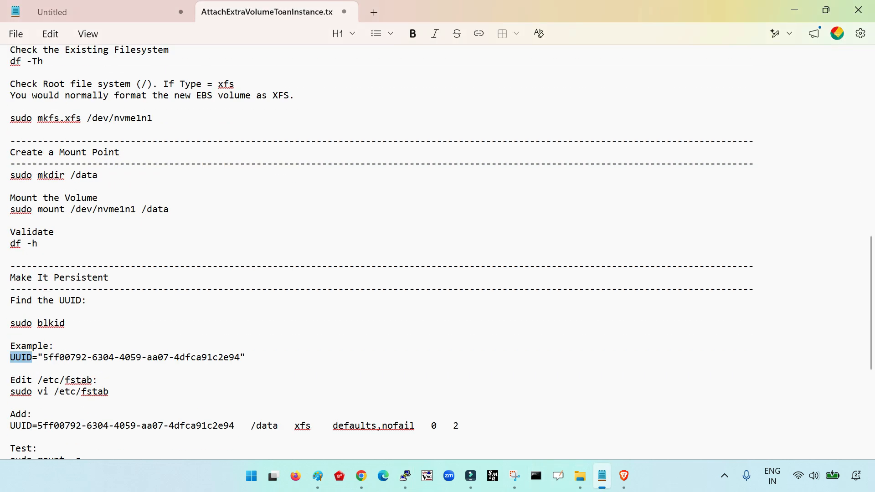
{"action": "scroll", "coordinate": [31, 294], "scroll_direction": "down", "scroll_amount": 2}
{"action": "left_click_drag", "start_coordinate": [38, 301], "coordinate": [234, 302]}
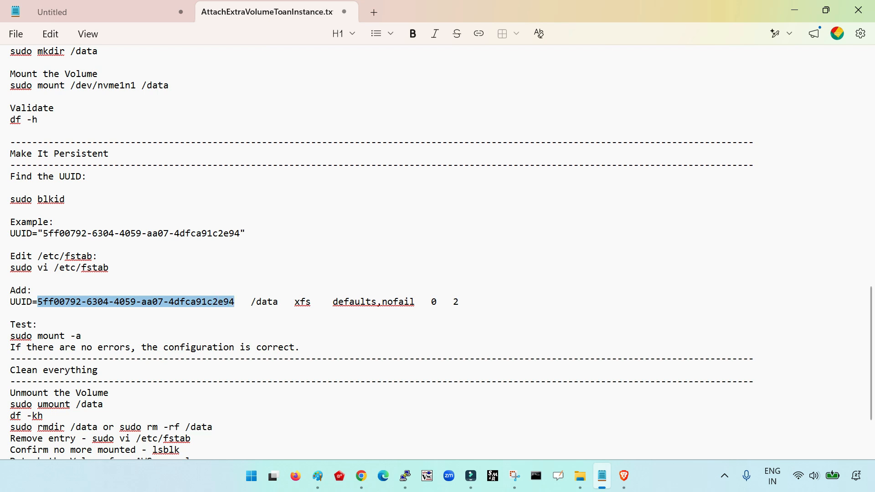
{"action": "key", "text": "ctrl+v"}
{"action": "left_click_drag", "start_coordinate": [43, 234], "coordinate": [240, 233]}
{"action": "key", "text": "ctrl+v"}
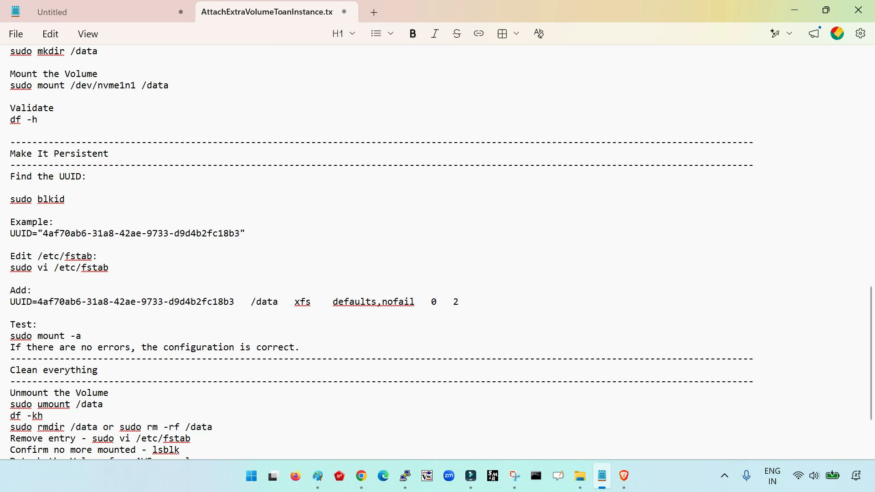
- Review the notes' fstab entry, copy vi /etc/fstab from the notes and run it in the PuTTY session
{"action": "left_click_drag", "start_coordinate": [251, 302], "coordinate": [316, 302]}
{"action": "left_click", "coordinate": [322, 302]}
{"action": "triple_click", "coordinate": [316, 302]}
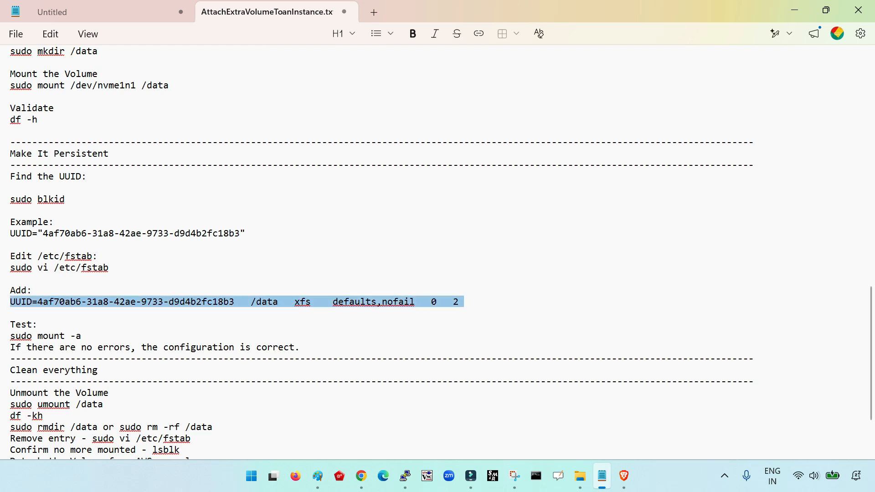
{"action": "left_click_drag", "start_coordinate": [108, 268], "coordinate": [37, 267]}
{"action": "key", "text": "ctrl+c"}
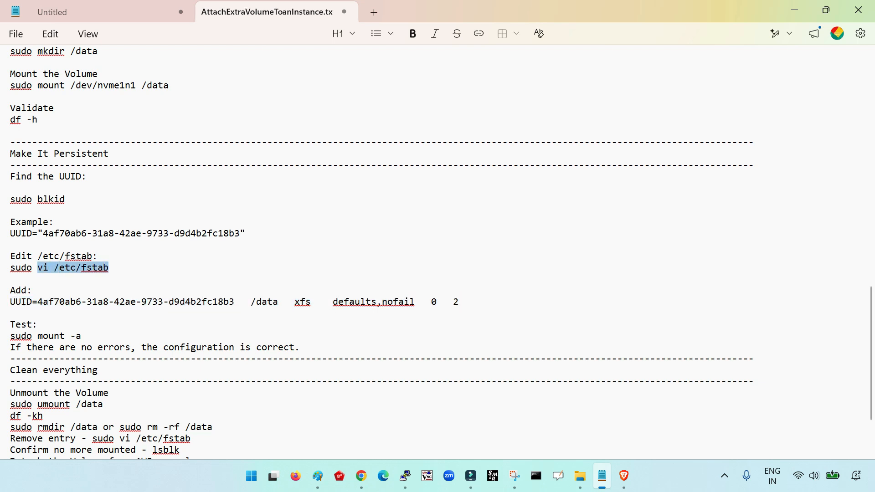
{"action": "left_click", "coordinate": [405, 476]}
{"action": "right_click", "coordinate": [405, 392]}
{"action": "key", "text": "Return"}
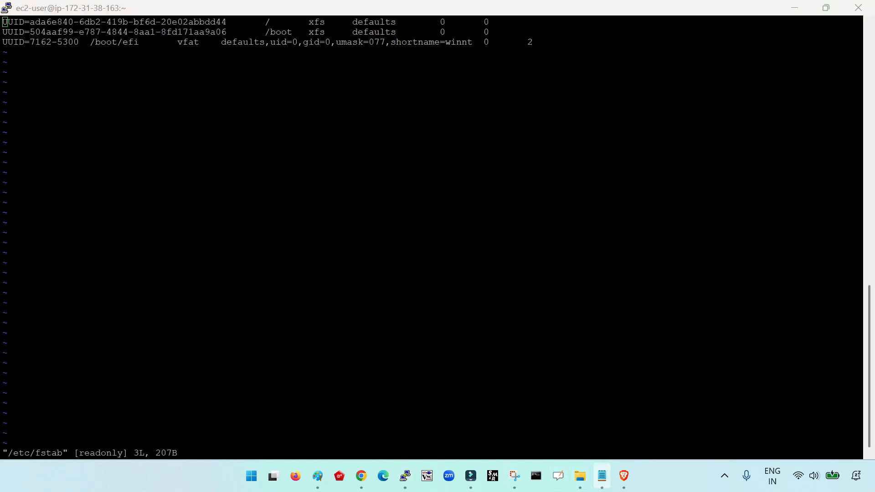
- Copy the complete UUID entry for /data with xfs and defaults,nofail from the notes and return to the PuTTY session
{"action": "left_click", "coordinate": [601, 476]}
{"action": "triple_click", "coordinate": [322, 301]}
{"action": "key", "text": "ctrl+c"}
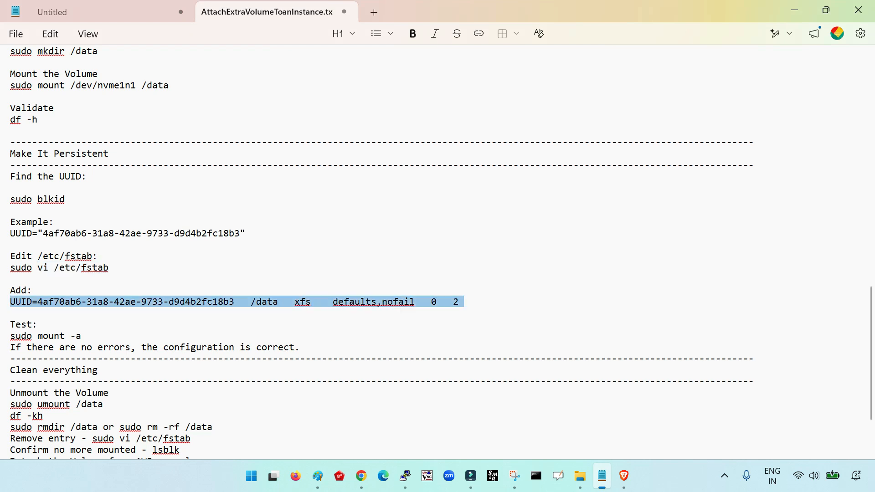
{"action": "left_click", "coordinate": [405, 476]}
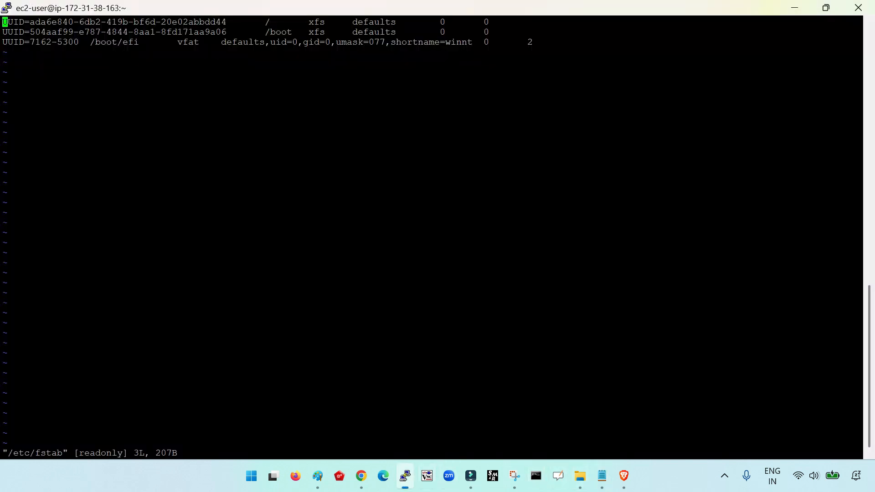
- Try to add the copied /data entry as a new last line in the read-only /etc/fstab
{"action": "key", "text": "Down"}
{"action": "key", "text": "Down"}
{"action": "key", "text": "A"}
{"action": "key", "text": "Return"}
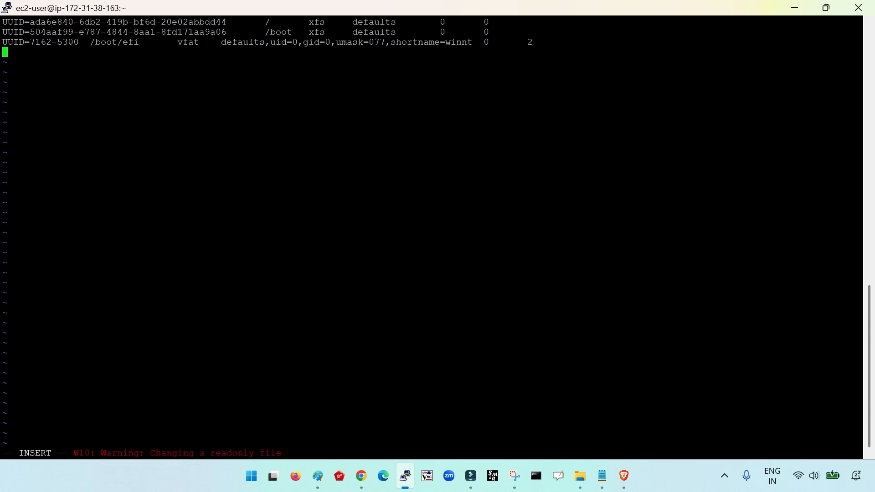
{"action": "key", "text": "shift+Insert"}
{"action": "key", "text": "Escape"}
{"action": "key", "text": "d"}
{"action": "key", "text": "d"}
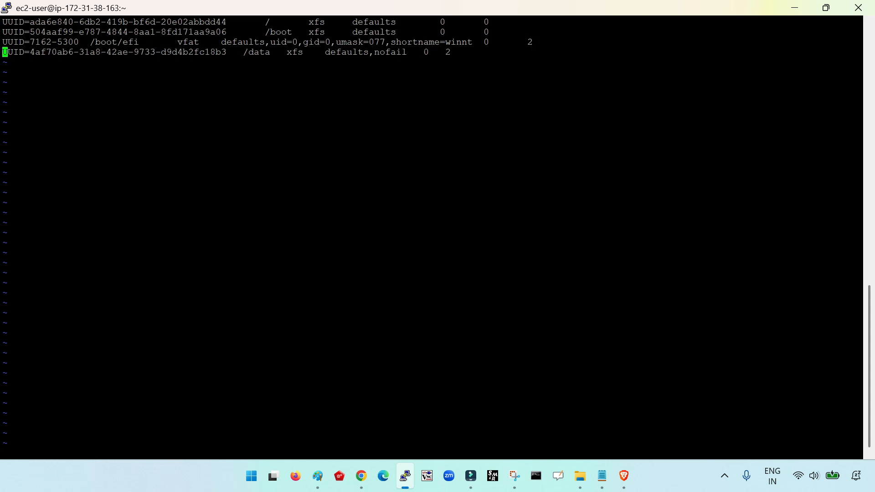
- Try to save /etc/fstab with a normal and a forced write, and quit vi discarding the changes
{"action": "type", "text": ":w"}
{"action": "key", "text": "Return"}
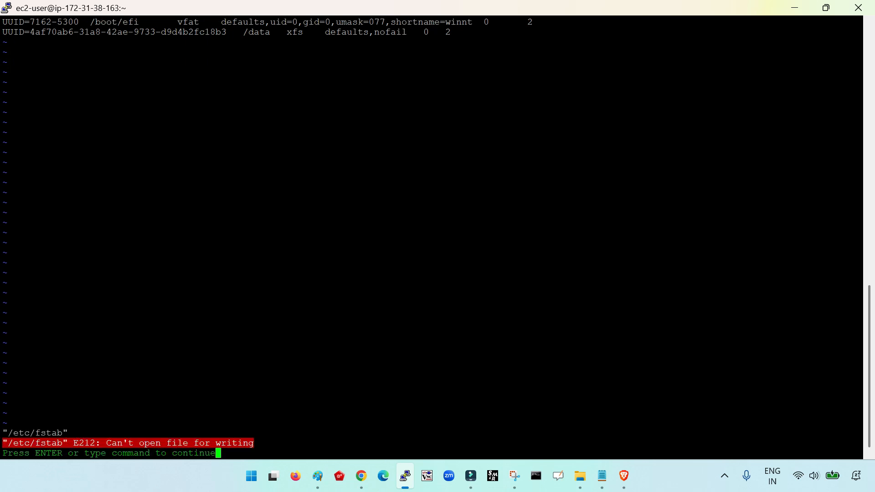
{"action": "type", "text": ":w!"}
{"action": "key", "text": "Return"}
{"action": "key", "text": "Return"}
{"action": "key", "text": "Up"}
{"action": "type", "text": ":!"}
{"action": "key", "text": "Return"}
{"action": "key", "text": "Return"}
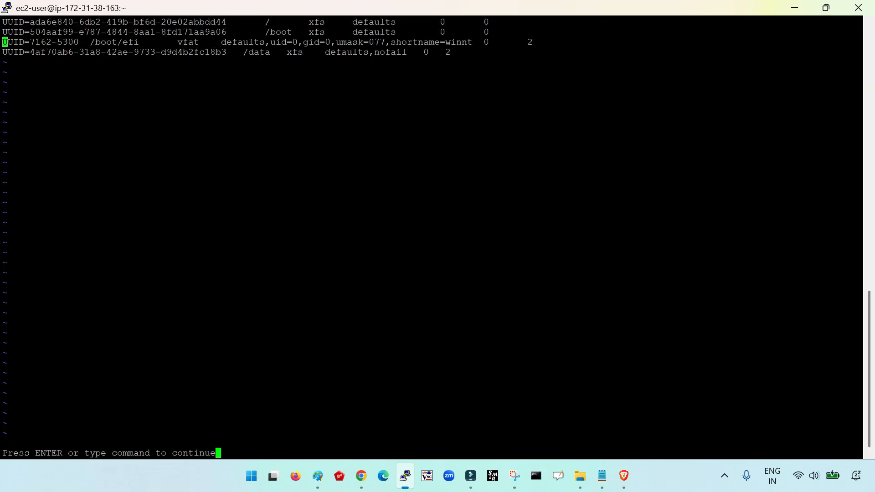
{"action": "key", "text": "ctrl+c"}
{"action": "type", "text": ":q!"}
{"action": "key", "text": "Return"}
- Recall the vi /etc/fstab command, prefix it with sudo and run it to open the file with write access
{"action": "key", "text": "Up"}
{"action": "key", "text": "Left"}
{"action": "key", "text": "Left"}
{"action": "key", "text": "Left"}
{"action": "key", "text": "Left"}
{"action": "key", "text": "Left"}
{"action": "key", "text": "Left"}
{"action": "key", "text": "Left"}
{"action": "key", "text": "Left"}
{"action": "key", "text": "Left"}
{"action": "key", "text": "Left"}
{"action": "key", "text": "Left"}
{"action": "key", "text": "Left"}
{"action": "key", "text": "Left"}
{"action": "type", "text": "sudo"}
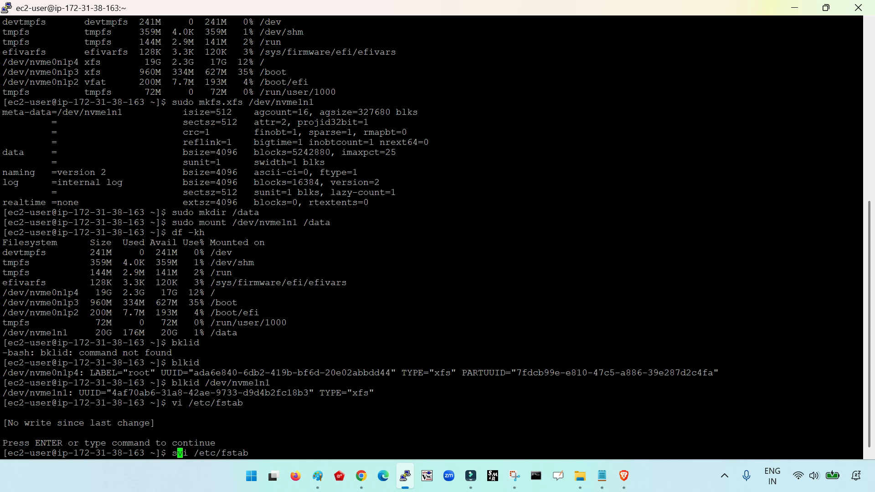
{"action": "key", "text": "Return"}
- Add the copied UUID entry for /data (xfs, defaults,nofail, 0 2) as the last line of /etc/fstab, then save and quit vi
{"action": "key", "text": "j"}
{"action": "key", "text": "j"}
{"action": "key", "text": "$"}
{"action": "key", "text": "o"}
{"action": "key", "text": "shift+Insert"}
{"action": "key", "text": "Escape"}
{"action": "type", "text": ":wq"}
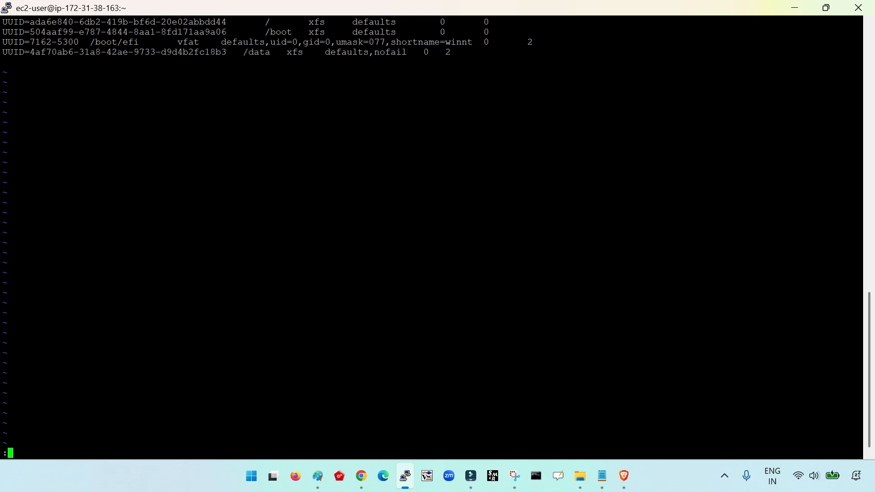
{"action": "key", "text": "Return"}
- Display /etc/fstab with more and check the UUID and mount point of the /data entry
{"action": "type", "text": "more"}
{"action": "left_click_drag", "start_coordinate": [216, 443], "coordinate": [270, 443]}
{"action": "right_click", "coordinate": [270, 443]}
{"action": "key", "text": "Return"}
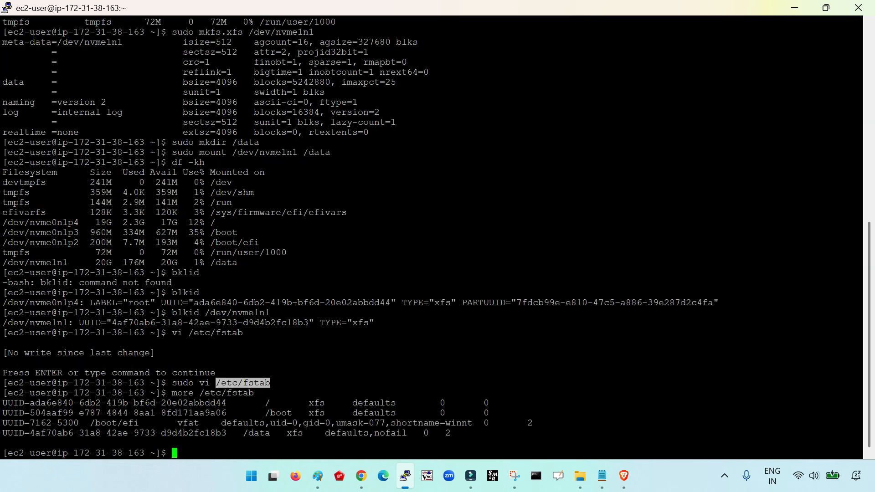
{"action": "triple_click", "coordinate": [128, 433]}
{"action": "left_click", "coordinate": [128, 433]}
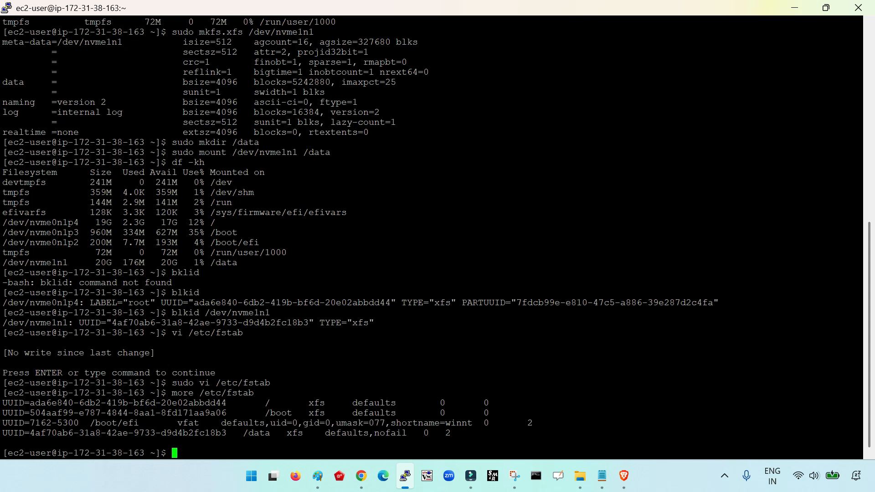
{"action": "left_click_drag", "start_coordinate": [244, 433], "coordinate": [276, 433]}
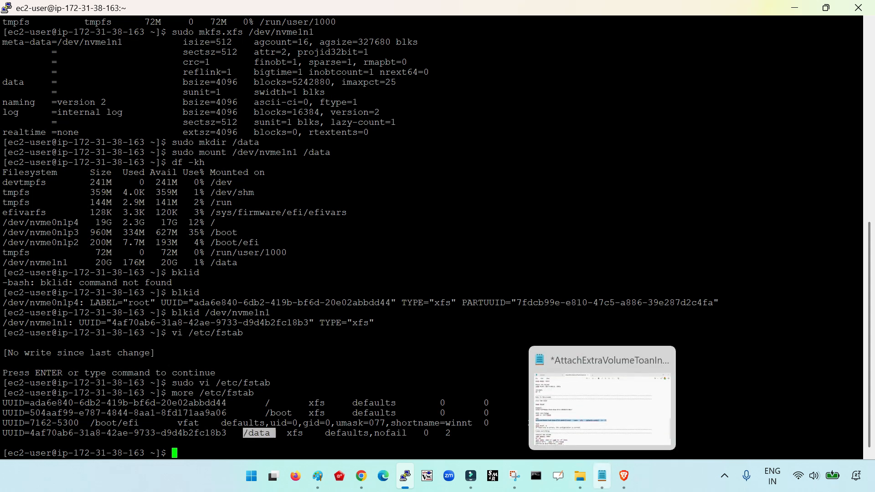
- Copy the test command sudo mount -a from the notes in Notepad and run it in the PuTTY session
{"action": "left_click", "coordinate": [602, 476]}
{"action": "scroll", "coordinate": [237, 251], "scroll_direction": "down", "scroll_amount": 2}
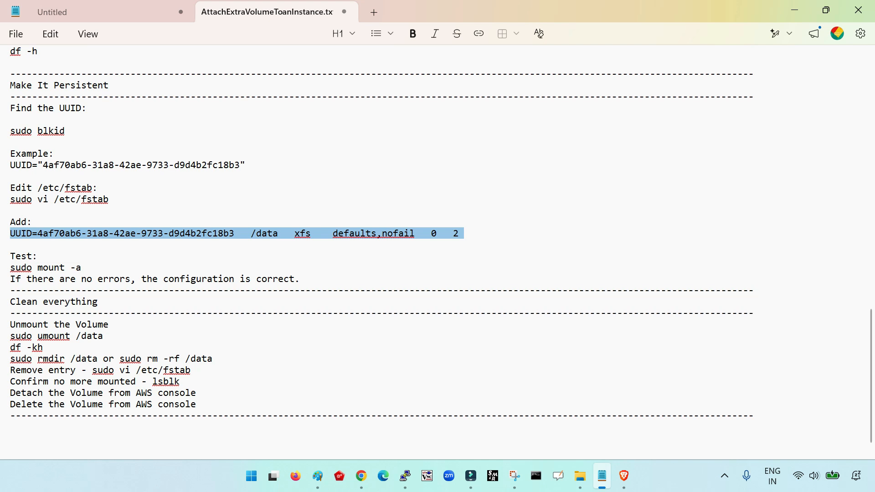
{"action": "left_click_drag", "start_coordinate": [82, 268], "coordinate": [10, 268]}
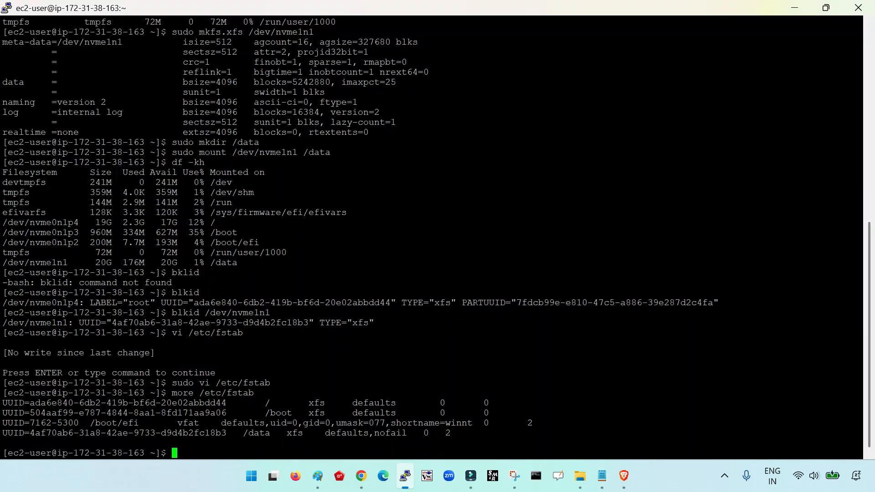
{"action": "left_click", "coordinate": [405, 475]}
{"action": "key", "text": "shift+Insert"}
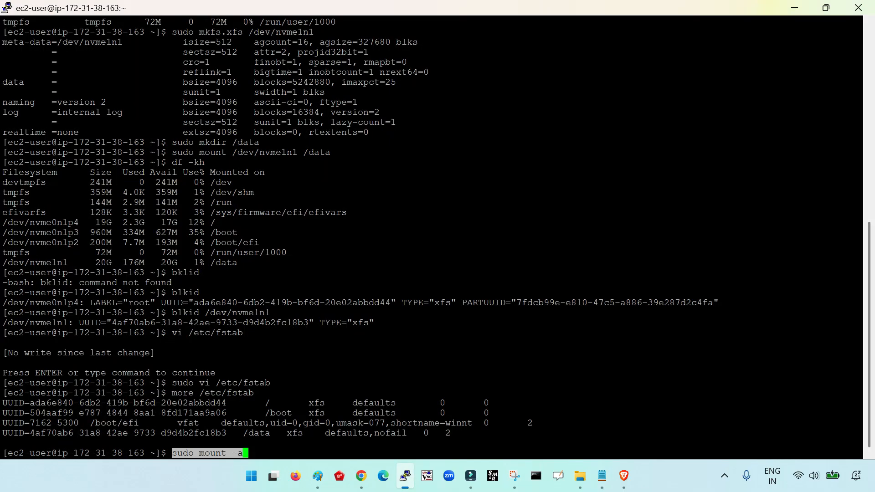
{"action": "key", "text": "Return"}
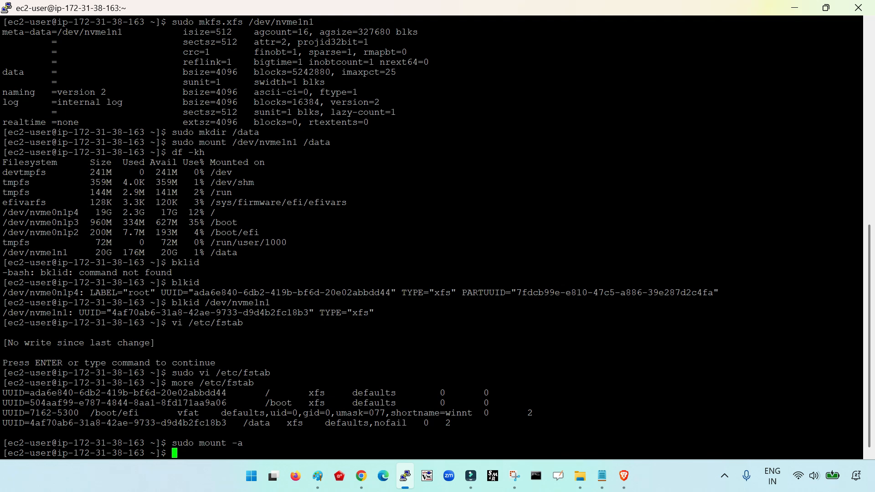
{"action": "triple_click", "coordinate": [212, 443]}
- Copy sudo umount /data from the cleanup section of the Notepad notes and run it in the PuTTY session
{"action": "left_click", "coordinate": [602, 476]}
{"action": "scroll", "coordinate": [234, 227], "scroll_direction": "down", "scroll_amount": 1}
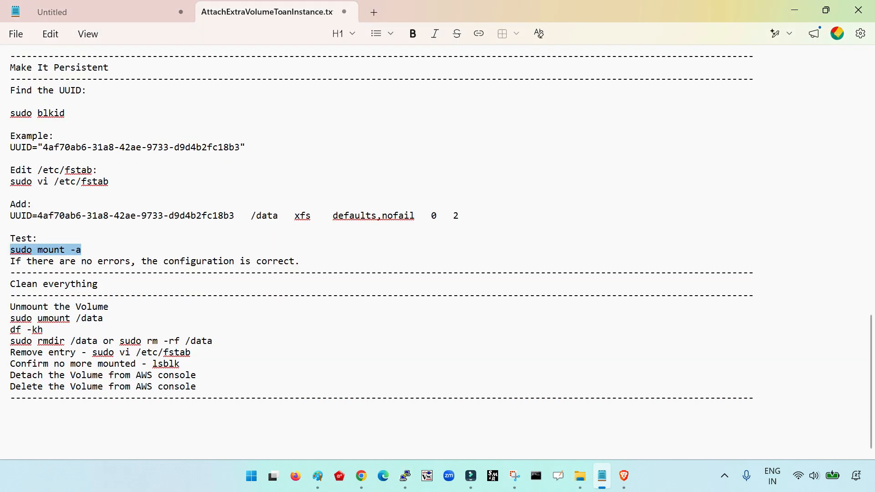
{"action": "scroll", "coordinate": [234, 227], "scroll_direction": "up", "scroll_amount": 20}
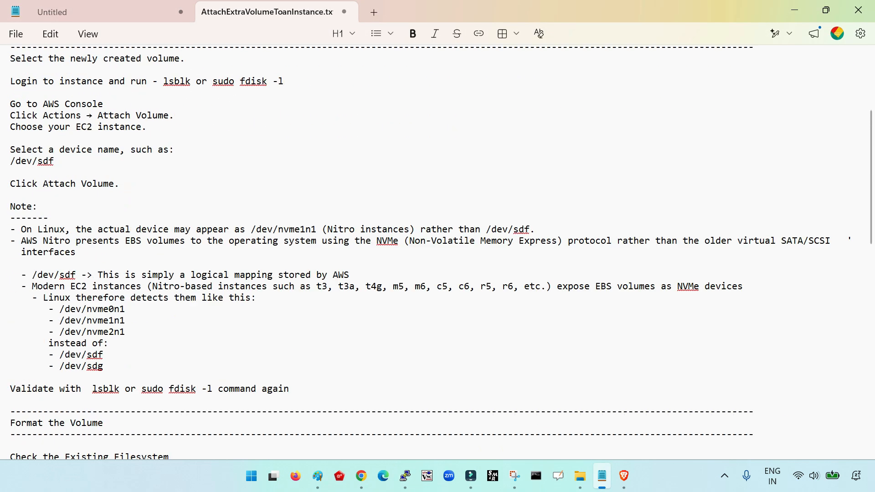
{"action": "key", "text": "ctrl+End"}
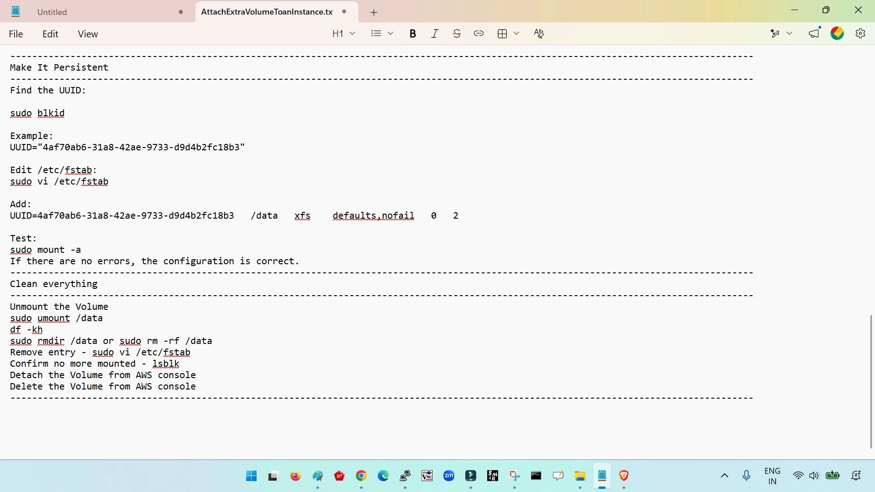
{"action": "triple_click", "coordinate": [57, 318]}
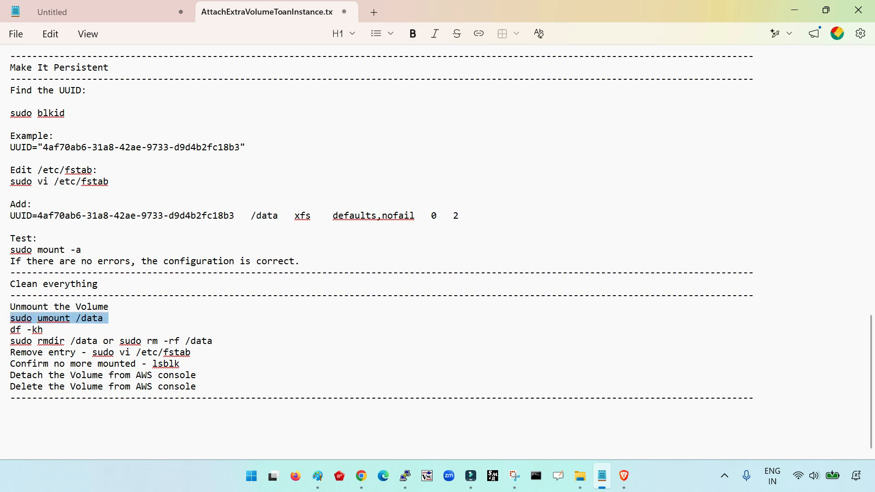
{"action": "left_click", "coordinate": [405, 476]}
{"action": "right_click", "coordinate": [401, 388]}
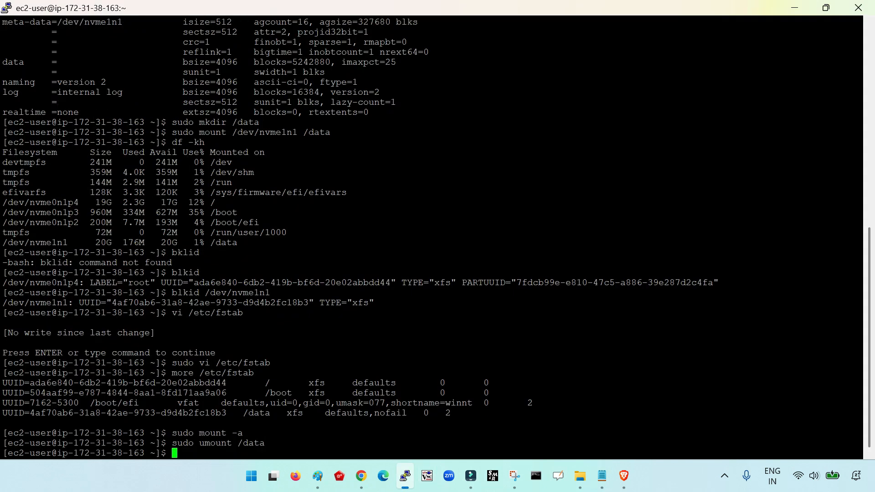
{"action": "triple_click", "coordinate": [251, 443]}
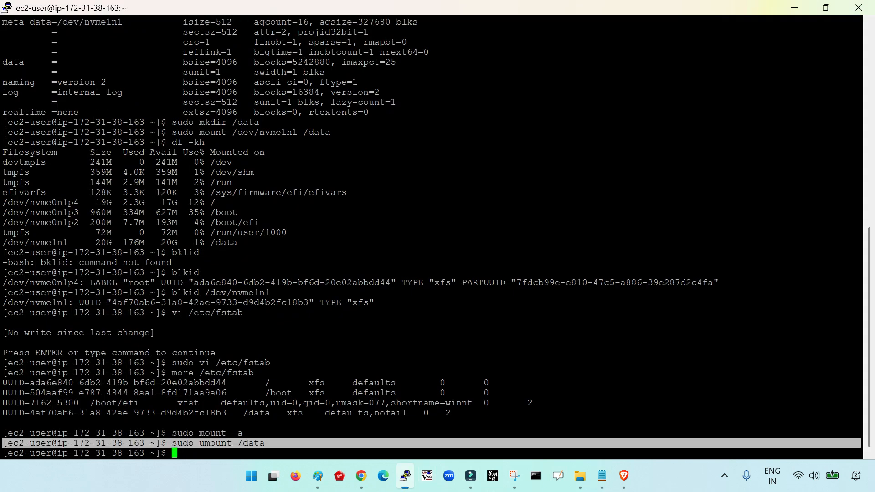
- Copy df -kh from the notes, run it in PuTTY and check the list of mounted filesystems for /data
{"action": "left_click", "coordinate": [603, 475]}
{"action": "mouse_move", "coordinate": [14, 330]}
{"action": "left_mouse_down"}
{"action": "mouse_move", "coordinate": [44, 330]}
{"action": "mouse_move", "coordinate": [10, 338]}
{"action": "mouse_move", "coordinate": [32, 330]}
{"action": "mouse_move", "coordinate": [10, 330]}
{"action": "left_mouse_up"}
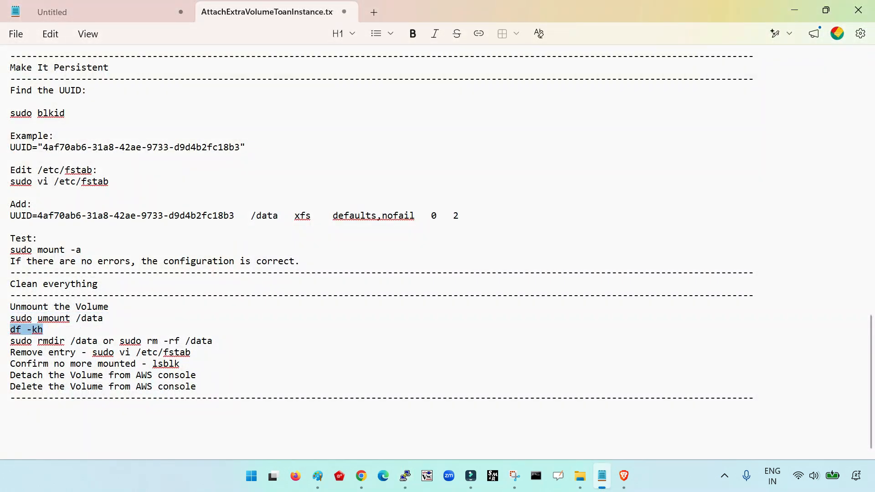
{"action": "left_click", "coordinate": [406, 475]}
{"action": "right_click", "coordinate": [394, 383]}
{"action": "key", "text": "Return"}
{"action": "left_click_drag", "start_coordinate": [859, 454], "coordinate": [2, 363]}
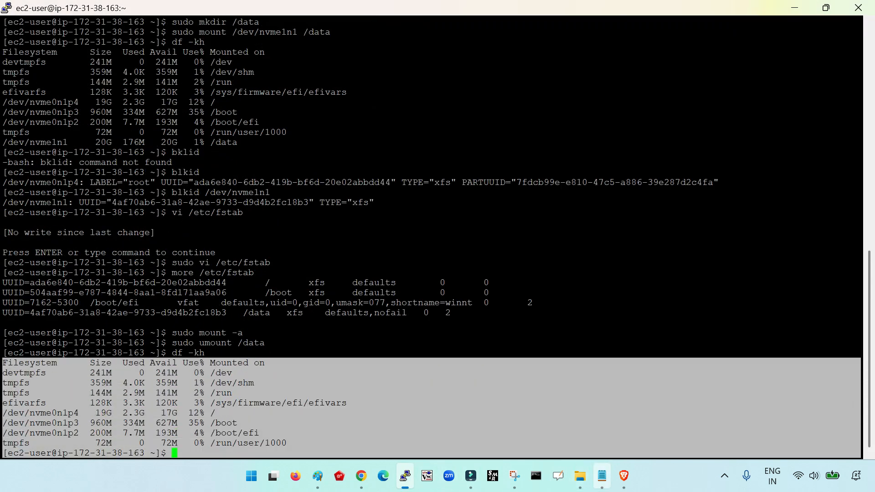
- Copy sudo rmdir /data from the Notepad notes and run it in PuTTY to remove the mount directory
{"action": "left_click", "coordinate": [602, 476]}
{"action": "triple_click", "coordinate": [93, 341]}
{"action": "left_click", "coordinate": [93, 341]}
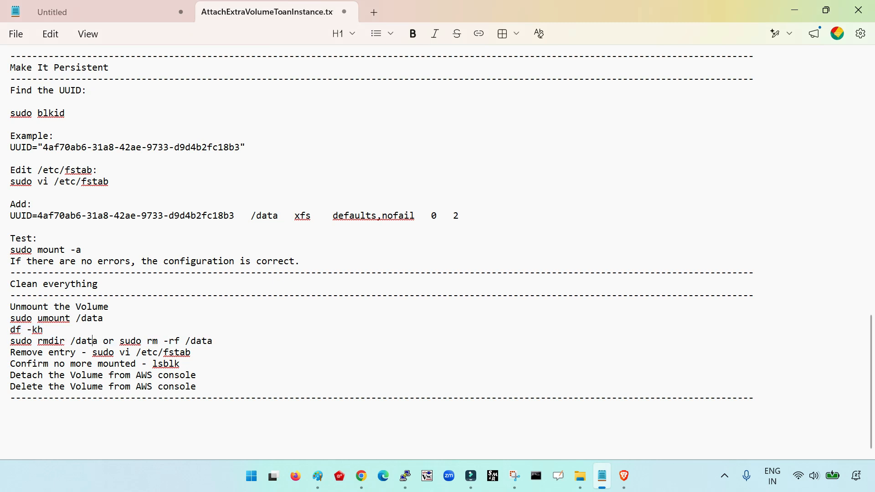
{"action": "key", "text": "shift+Home"}
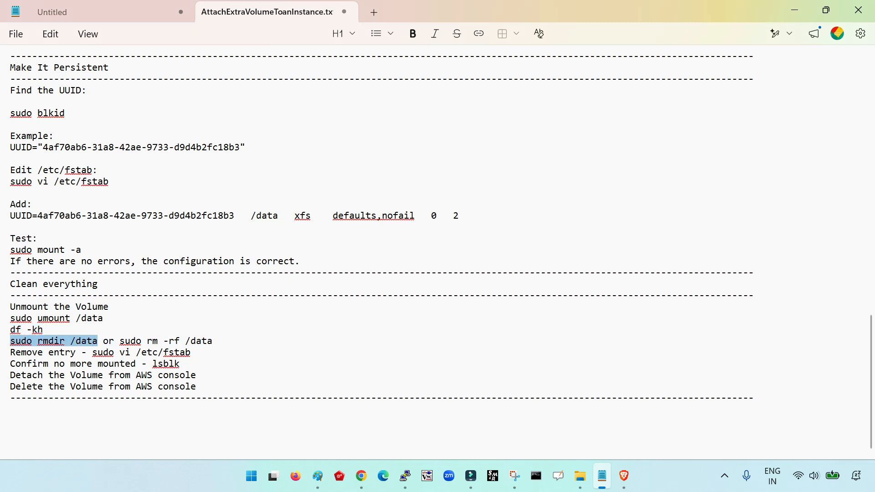
{"action": "left_click", "coordinate": [406, 476]}
{"action": "key", "text": "shift+Insert"}
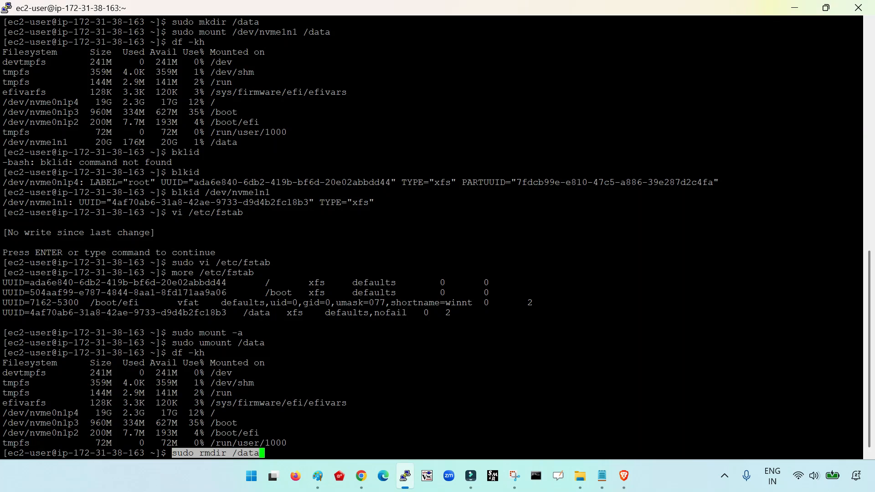
{"action": "key", "text": "Return"}
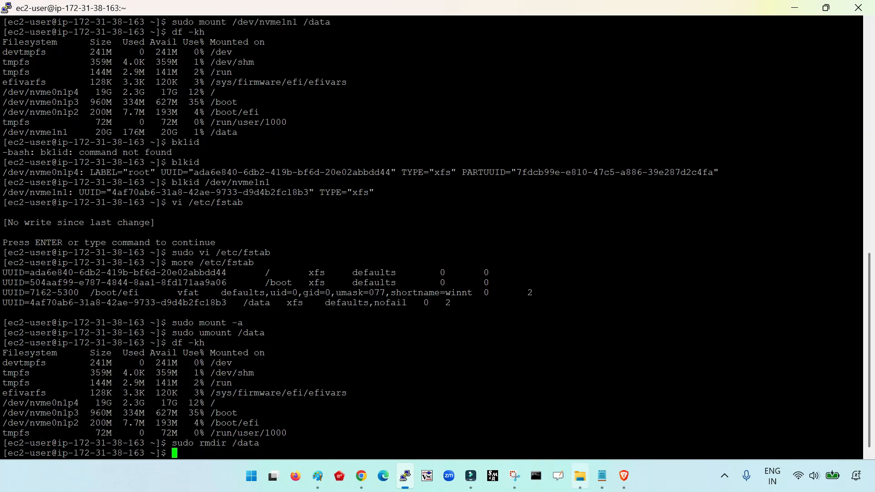
- Review the alternative rm -rf /data command in the notes, copy sudo vi /etc/fstab and run it in PuTTY
{"action": "left_click", "coordinate": [602, 476]}
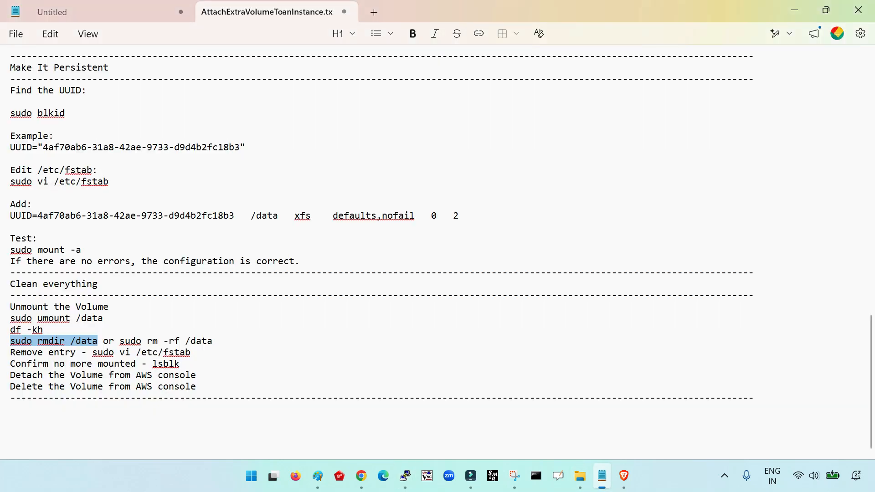
{"action": "left_click_drag", "start_coordinate": [146, 341], "coordinate": [218, 341]}
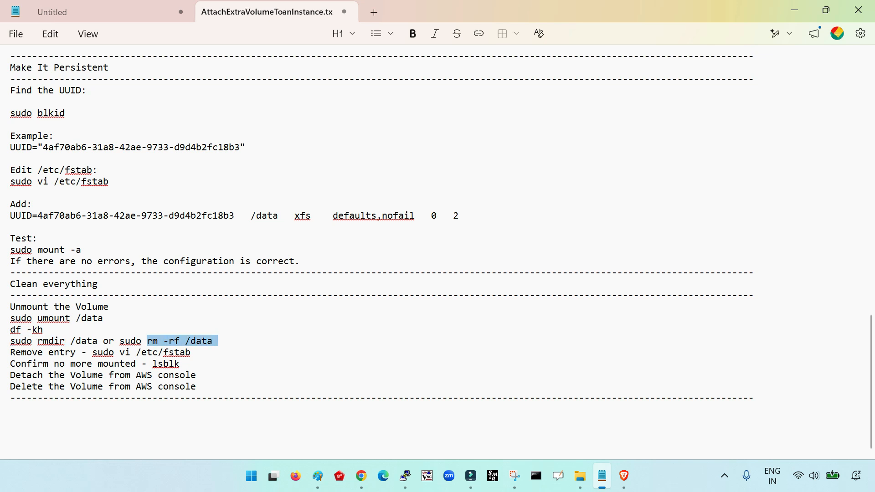
{"action": "left_click", "coordinate": [192, 353]}
{"action": "left_click_drag", "start_coordinate": [179, 341], "coordinate": [217, 341]}
{"action": "left_click_drag", "start_coordinate": [91, 352], "coordinate": [196, 352]}
{"action": "key", "text": "ctrl+c"}
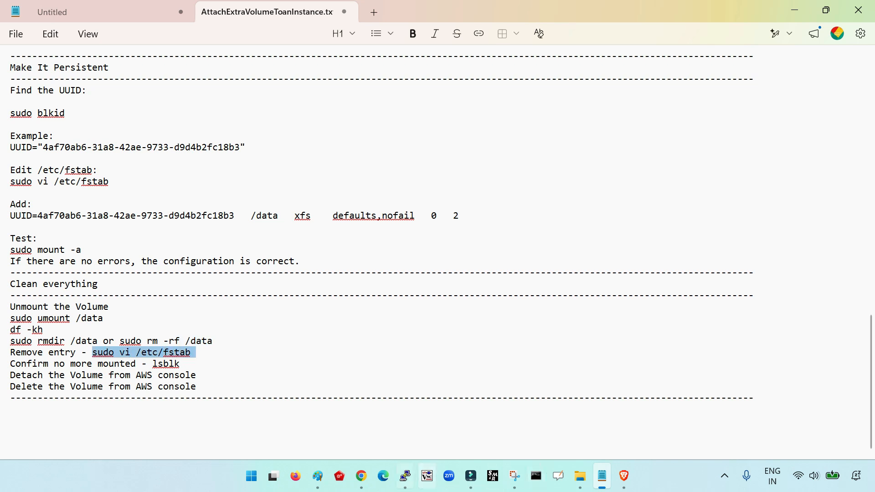
{"action": "left_click", "coordinate": [406, 476]}
{"action": "right_click", "coordinate": [404, 387]}
- Delete the /data line from /etc/fstab, then save and exit vi
{"action": "key", "text": "Down"}
{"action": "key", "text": "Down"}
{"action": "key", "text": "Down"}
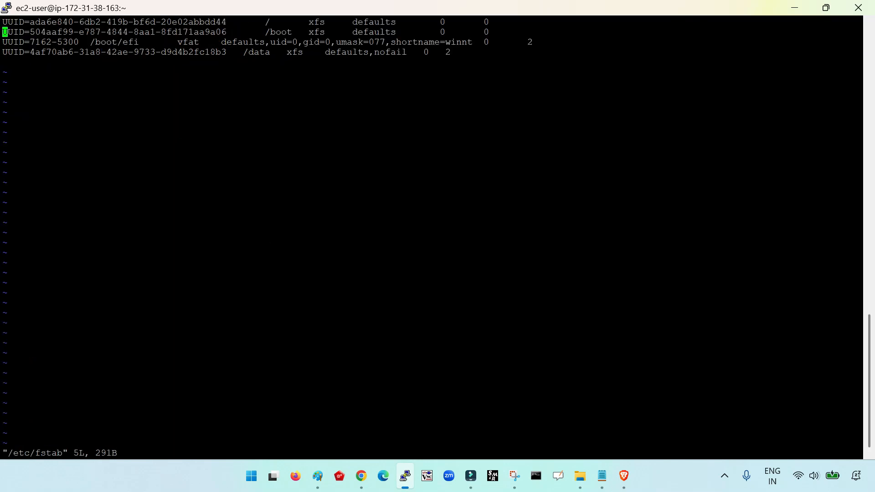
{"action": "key", "text": "d"}
{"action": "key", "text": "d"}
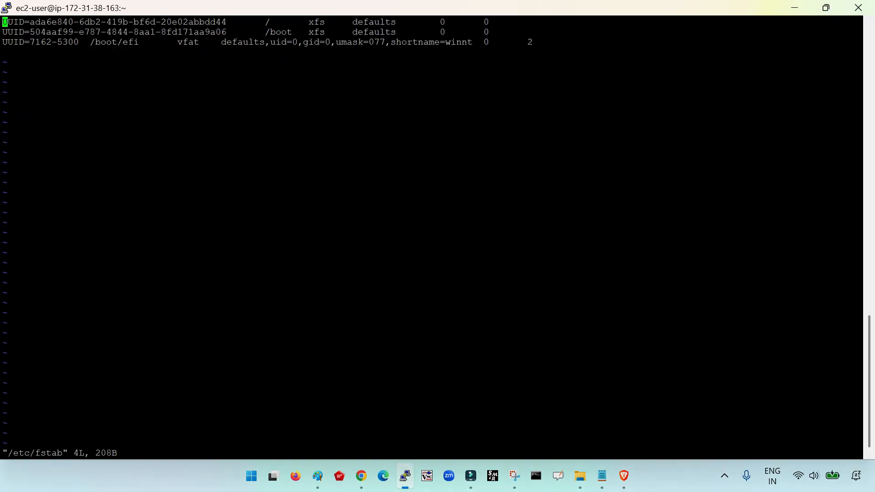
{"action": "type", "text": ":x"}
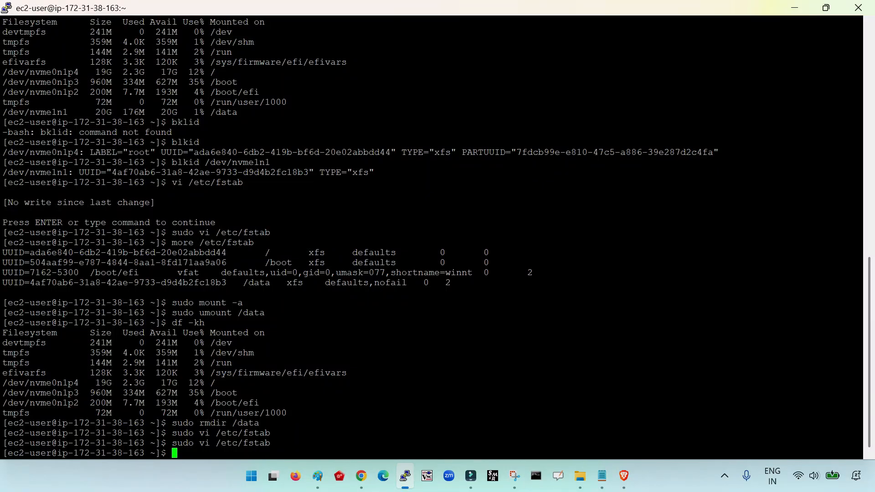
- Review the remaining cleanup notes in Notepad about detaching and deleting the volume from the AWS console
{"action": "key", "text": "alt+Tab"}
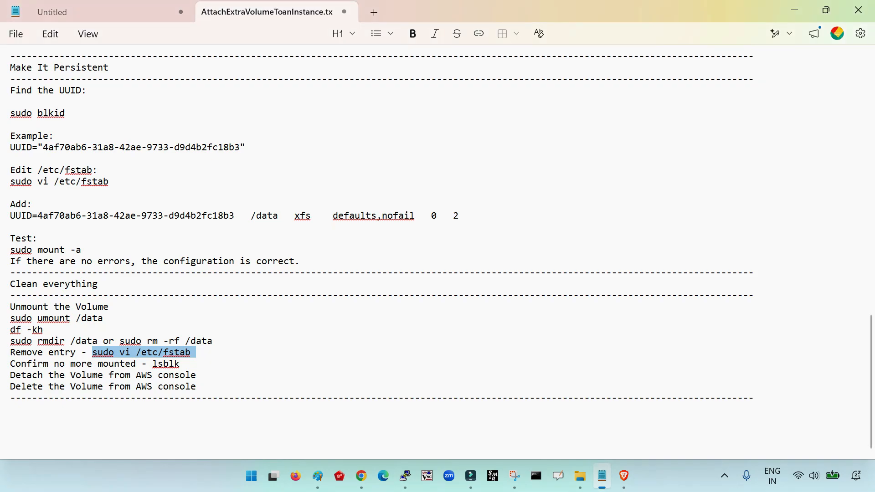
{"action": "left_click", "coordinate": [109, 341]}
{"action": "left_click_drag", "start_coordinate": [10, 375], "coordinate": [206, 387]}
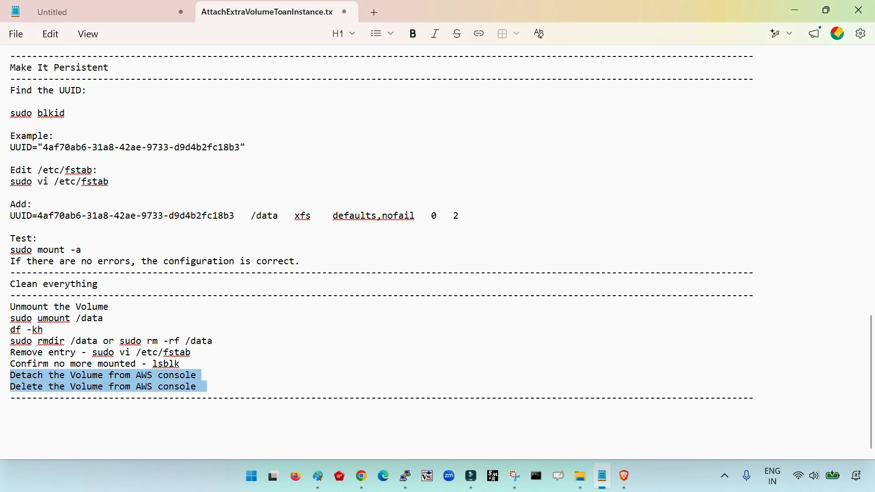
- Switch to the AWS console in Brave and sort the EC2 volumes by creation date, newest first
{"action": "left_click", "coordinate": [624, 476]}
{"action": "left_click_drag", "start_coordinate": [338, 320], "coordinate": [459, 320]}
{"action": "left_click", "coordinate": [455, 164]}
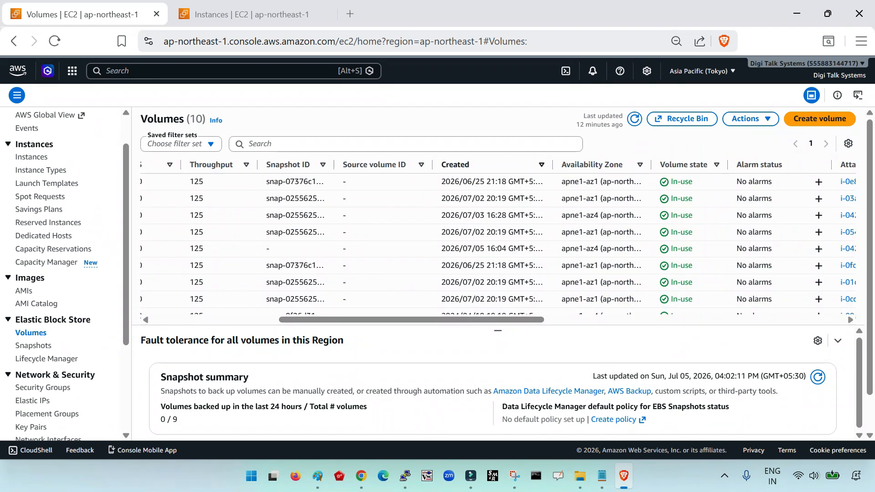
{"action": "left_click", "coordinate": [455, 164]}
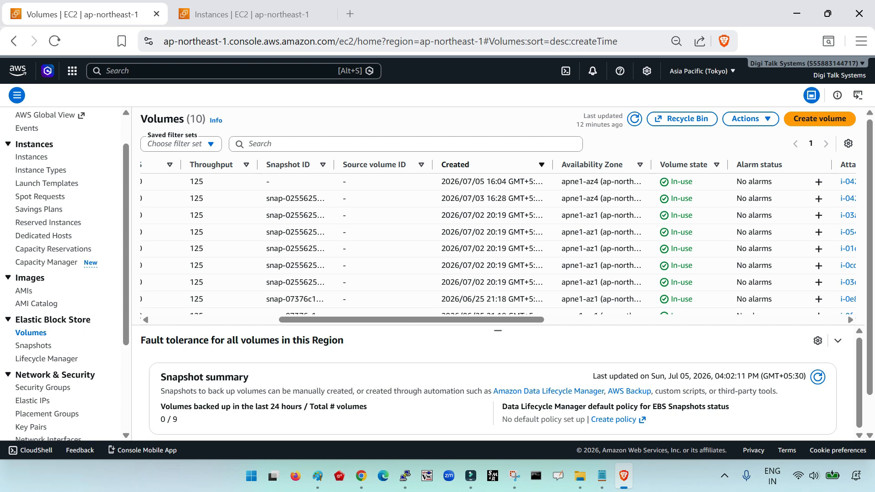
- Refresh the volume list, widen the Attached resources column and check which instance the newest volume is attached to
{"action": "left_click_drag", "start_coordinate": [412, 320], "coordinate": [568, 320]}
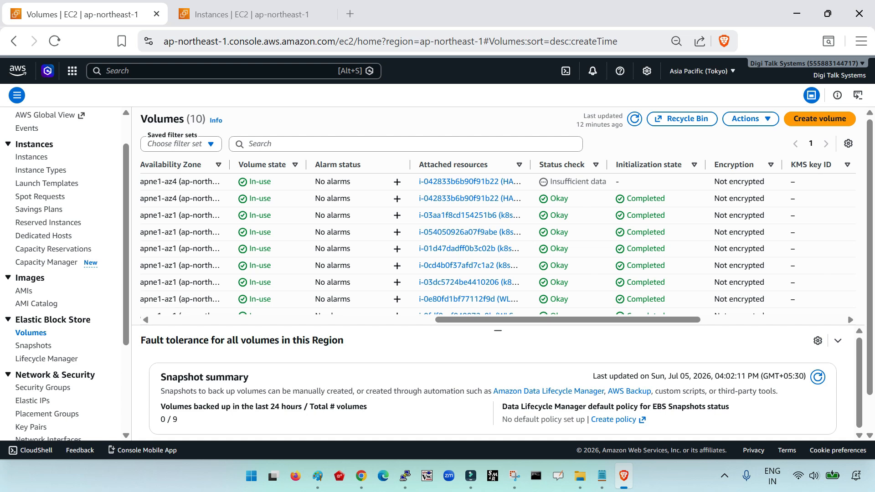
{"action": "left_click", "coordinate": [634, 119]}
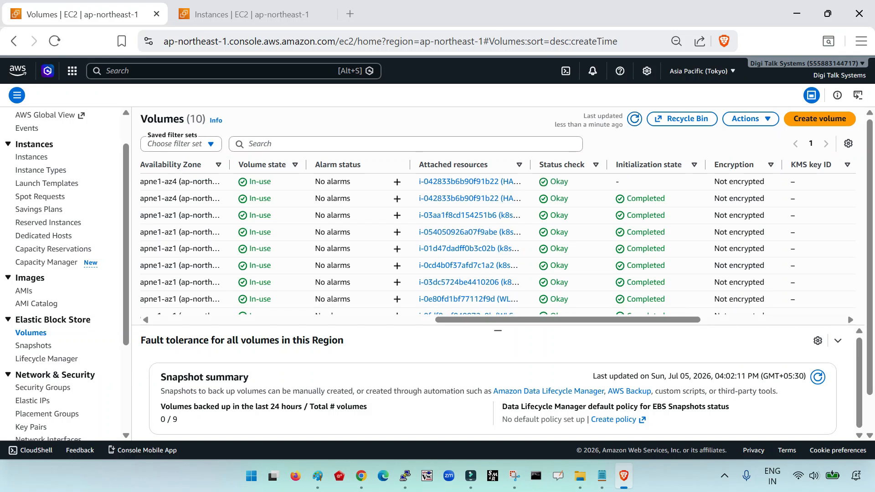
{"action": "left_click_drag", "start_coordinate": [530, 164], "coordinate": [572, 164]}
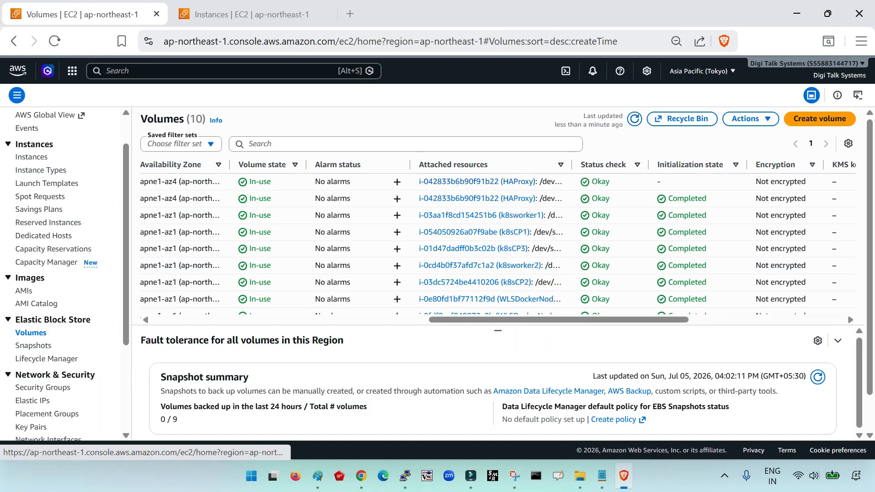
{"action": "left_click_drag", "start_coordinate": [511, 320], "coordinate": [245, 320]}
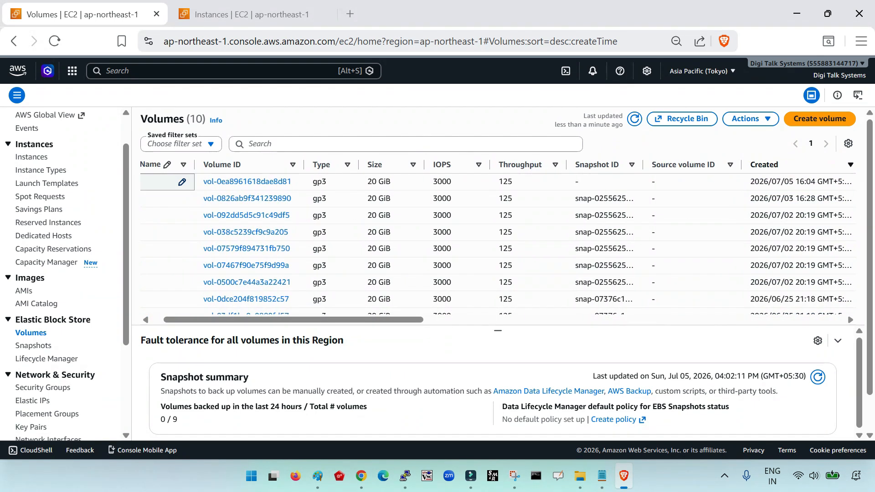
{"action": "left_click_drag", "start_coordinate": [190, 320], "coordinate": [177, 320]}
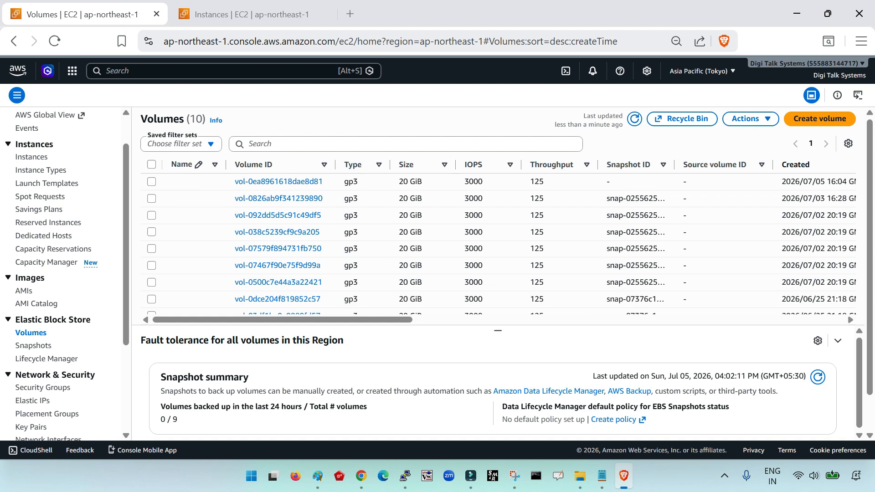
- Select the newest 20 GiB volume, widen the Created column to check its full creation time, and detach the volume
{"action": "left_click", "coordinate": [151, 181]}
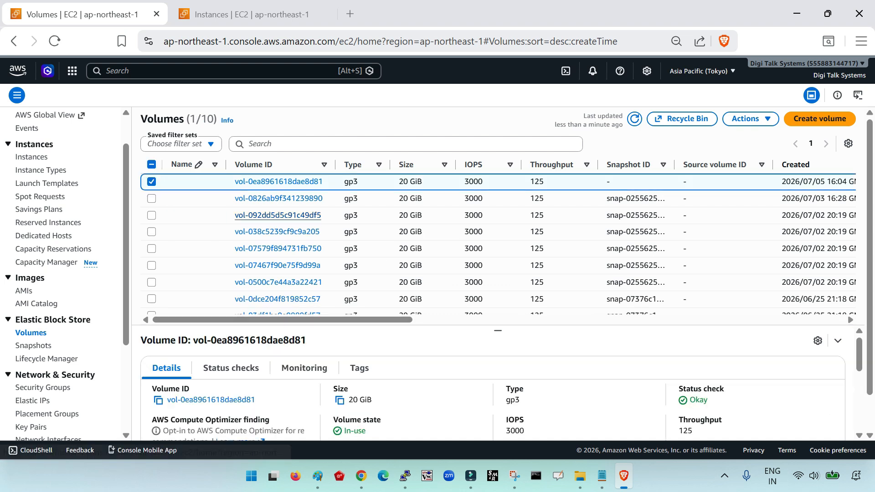
{"action": "mouse_move", "coordinate": [319, 320]}
{"action": "left_mouse_down"}
{"action": "mouse_move", "coordinate": [364, 320]}
{"action": "mouse_move", "coordinate": [319, 320]}
{"action": "left_mouse_up"}
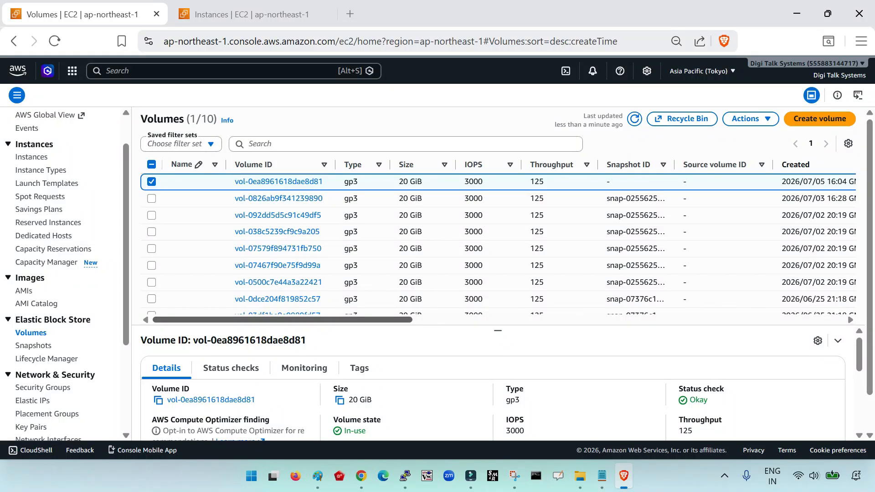
{"action": "left_click_drag", "start_coordinate": [319, 320], "coordinate": [394, 320]}
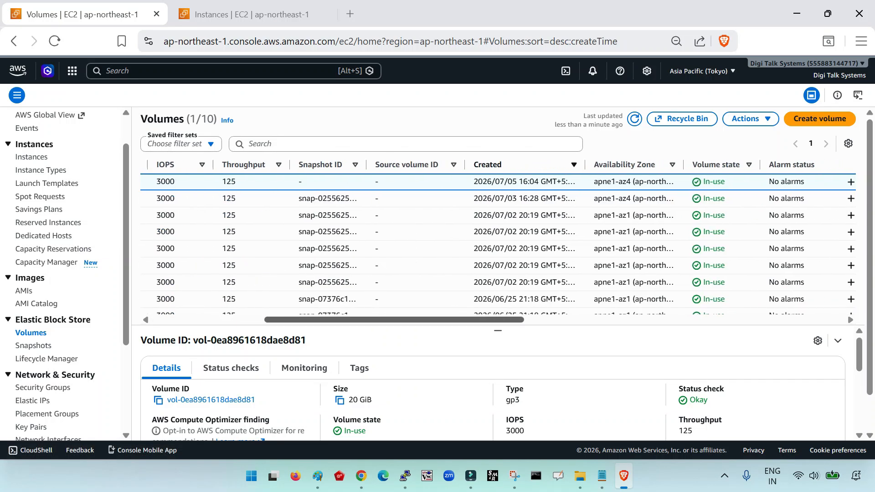
{"action": "left_click_drag", "start_coordinate": [586, 164], "coordinate": [655, 165]}
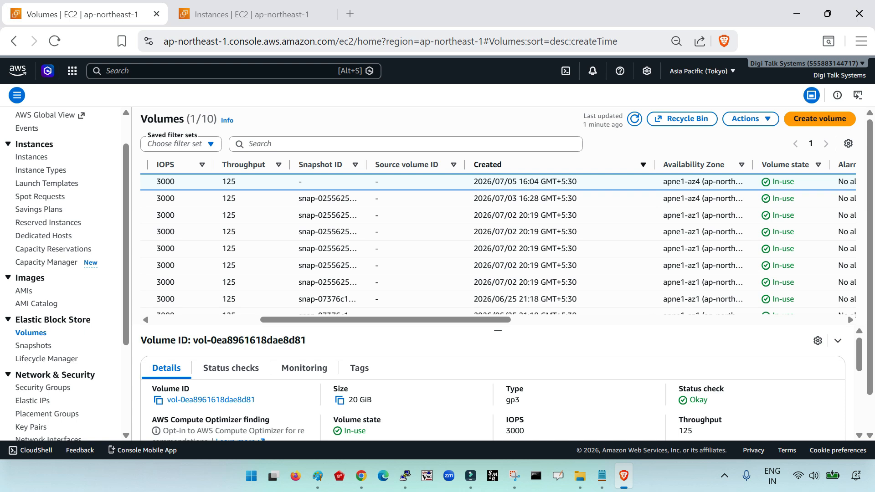
{"action": "left_click_drag", "start_coordinate": [386, 320], "coordinate": [279, 320]}
{"action": "left_click", "coordinate": [750, 118]}
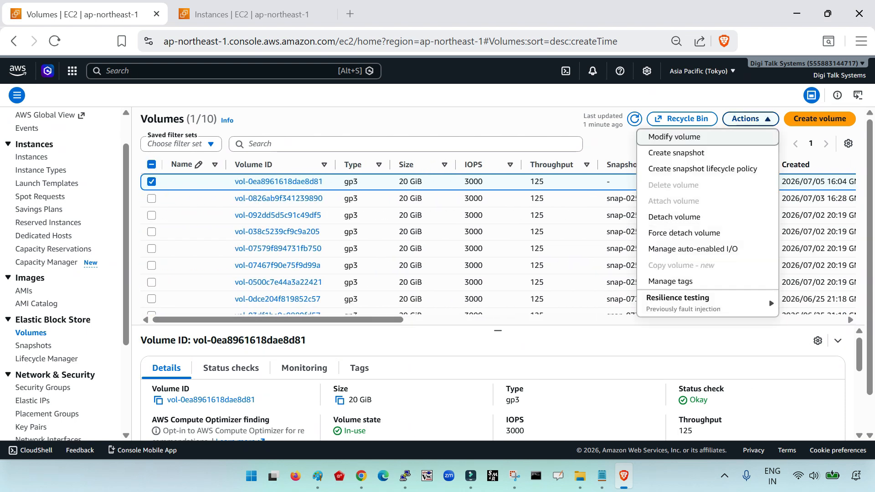
{"action": "left_click", "coordinate": [674, 217]}
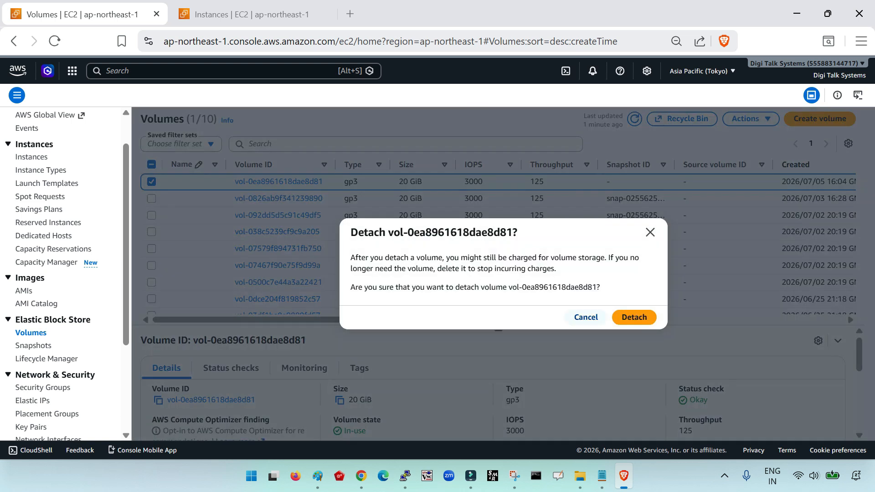
{"action": "left_click", "coordinate": [634, 318]}
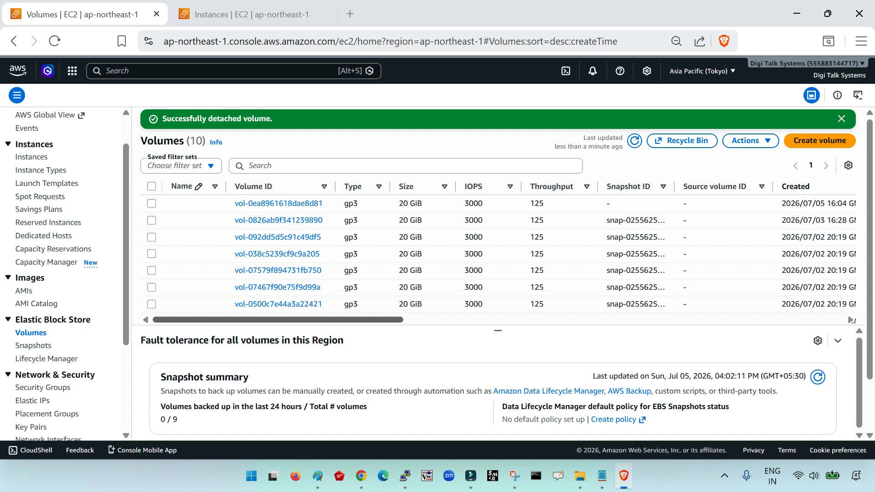
- Refresh the volume list, dismiss the notification, and check the newest volume's state and attached resources
{"action": "left_click", "coordinate": [634, 141]}
{"action": "left_click", "coordinate": [842, 119]}
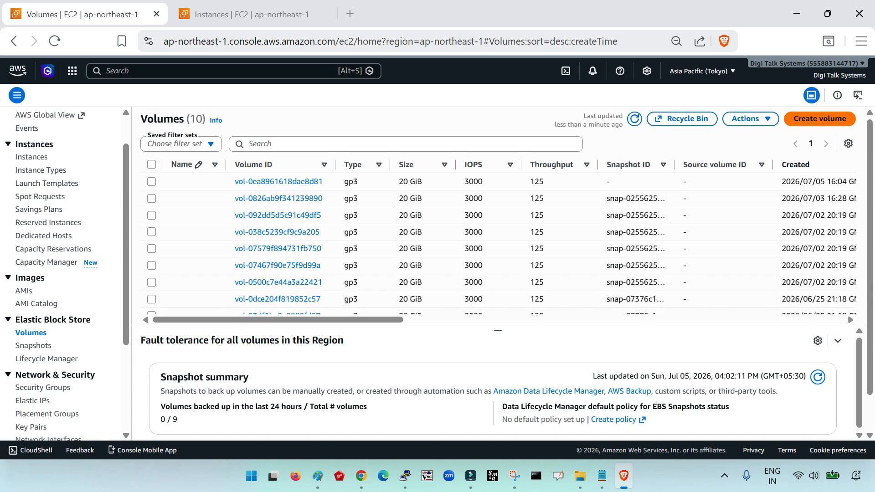
{"action": "left_click_drag", "start_coordinate": [310, 320], "coordinate": [553, 320]}
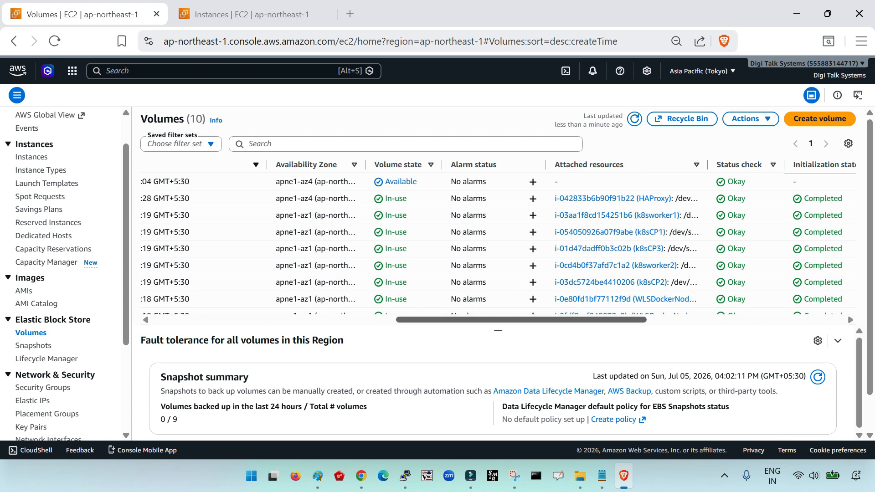
{"action": "left_click_drag", "start_coordinate": [553, 320], "coordinate": [310, 320]}
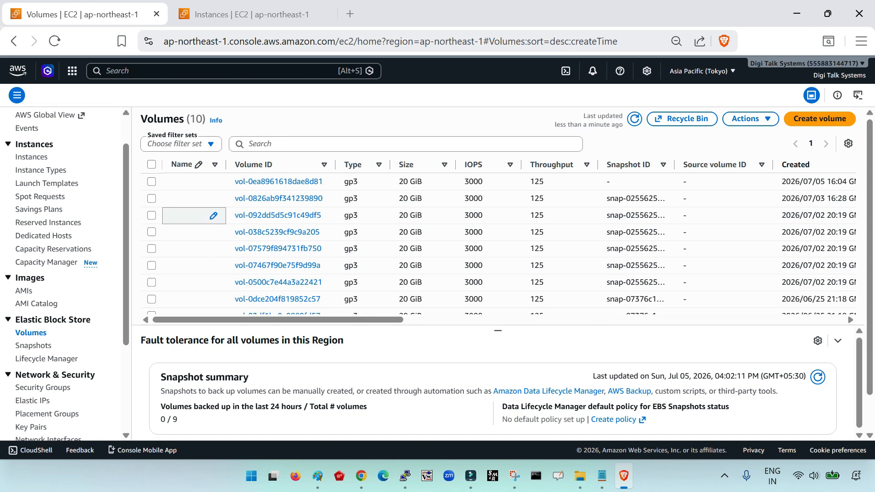
- Permanently delete the newest, detached 20 GiB volume, entering "delete" as confirmation, and dismiss the resulting notification
{"action": "left_click", "coordinate": [456, 181]}
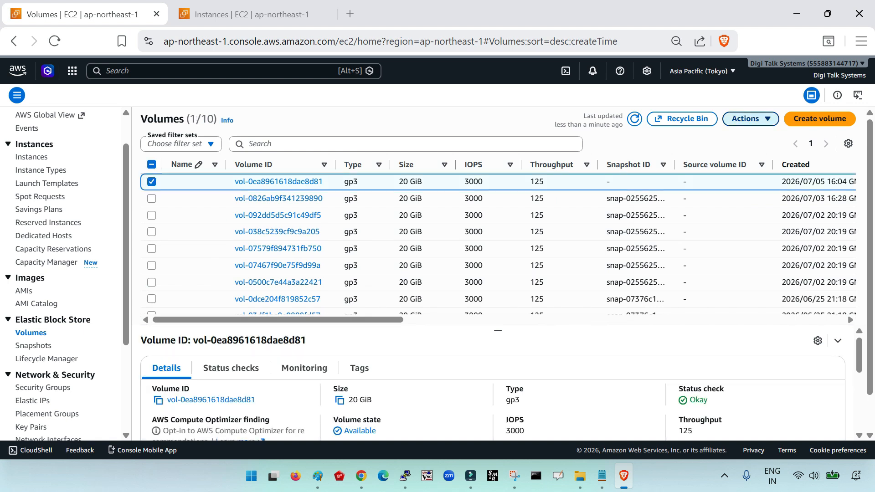
{"action": "left_click", "coordinate": [750, 118]}
{"action": "left_click", "coordinate": [673, 184]}
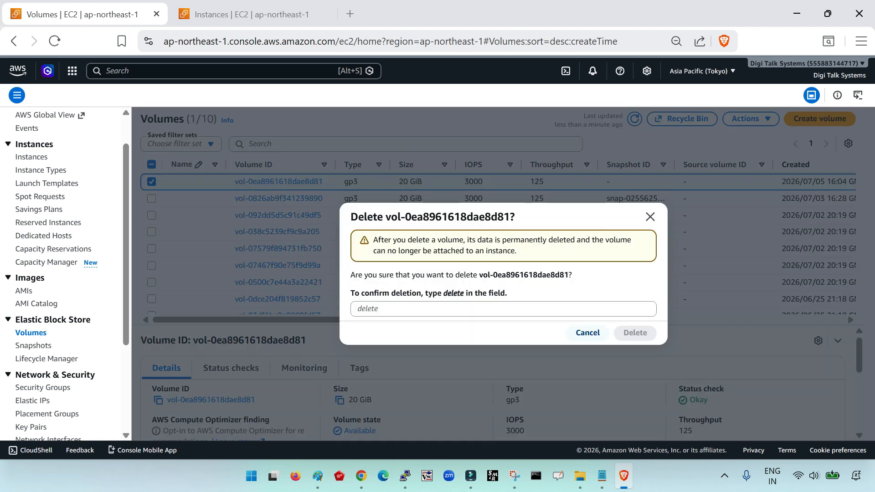
{"action": "type", "text": "delete"}
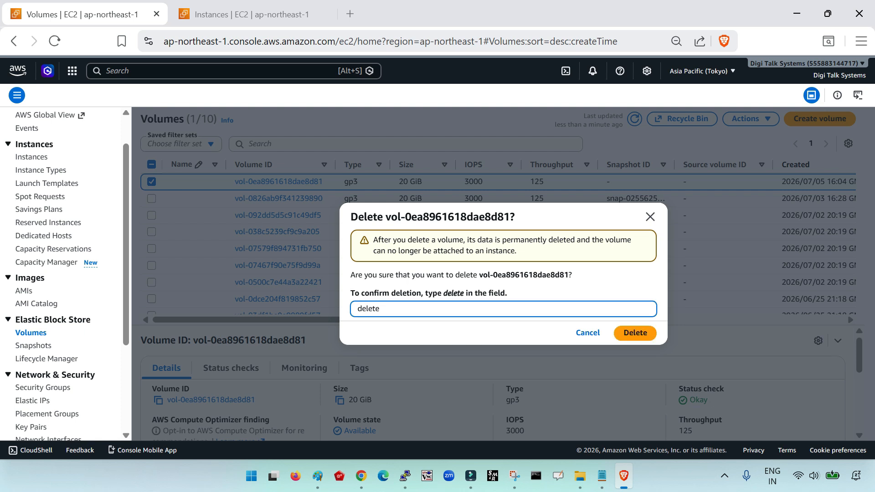
{"action": "key", "text": "Return"}
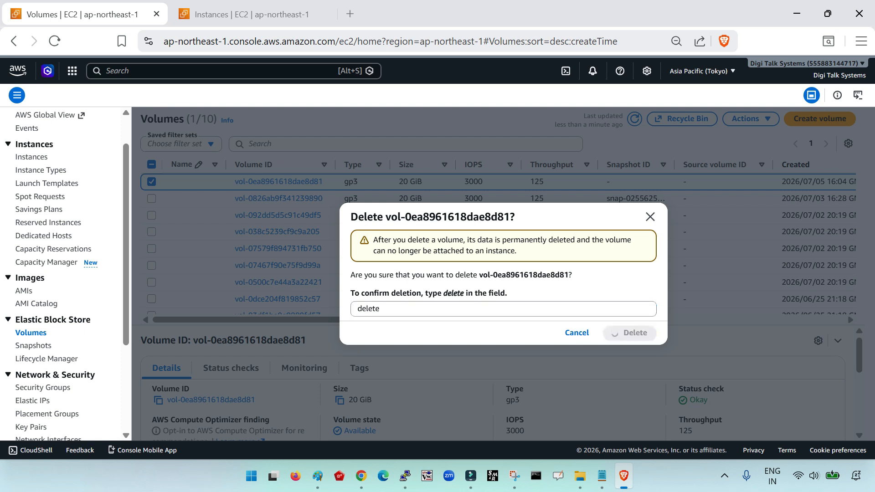
{"action": "left_click", "coordinate": [842, 119]}
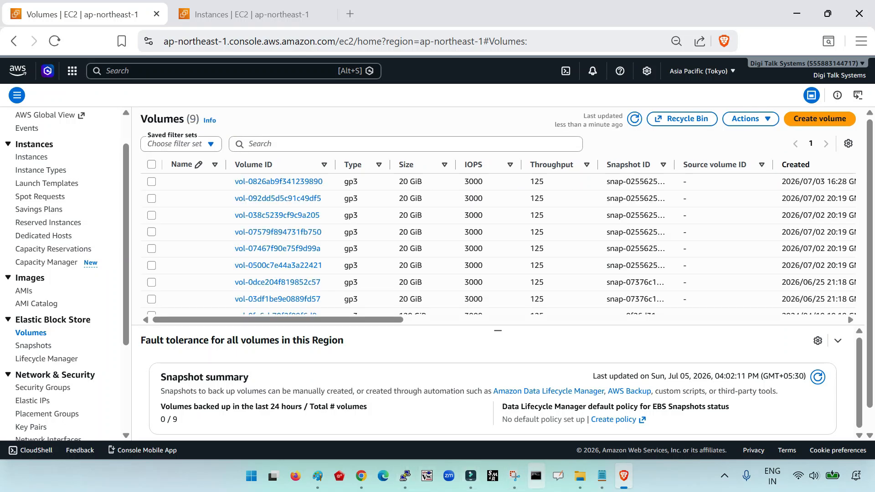
- Switch to the PuTTY terminal session and run lsblk to check the instance's remaining block devices
{"action": "left_click", "coordinate": [427, 476]}
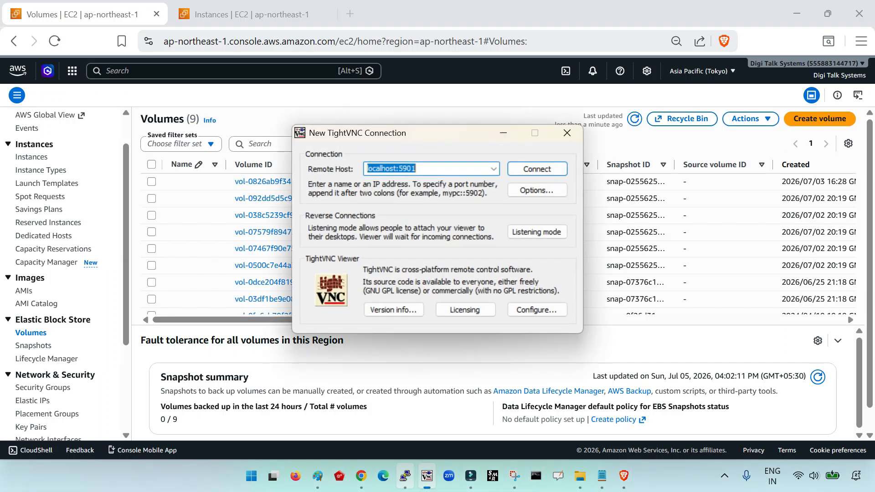
{"action": "left_click", "coordinate": [406, 476]}
{"action": "type", "text": "lkbk"}
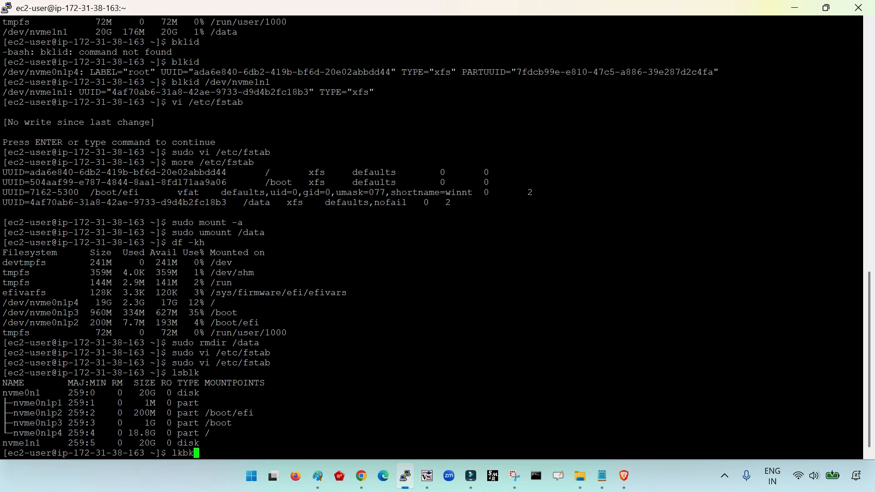
{"action": "key", "text": "BackSpace"}
{"action": "type", "text": "lk"}
{"action": "key", "text": "Return"}
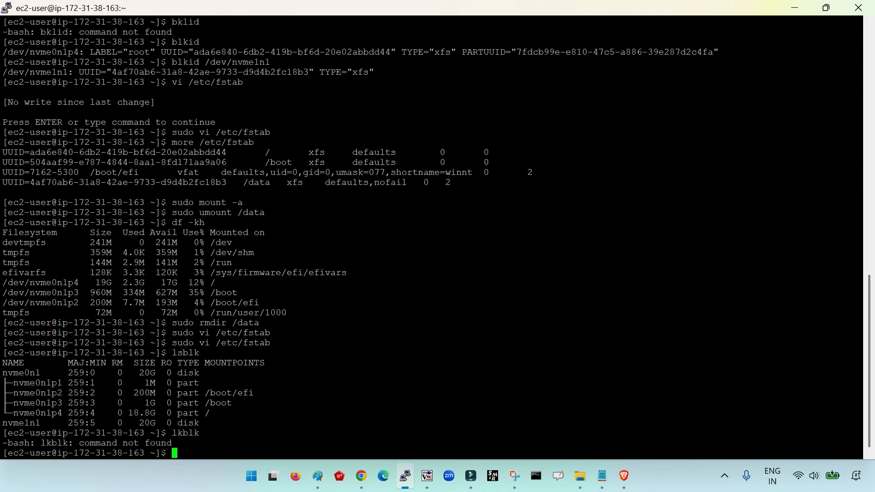
{"action": "type", "text": "lsblk"}
{"action": "key", "text": "Return"}
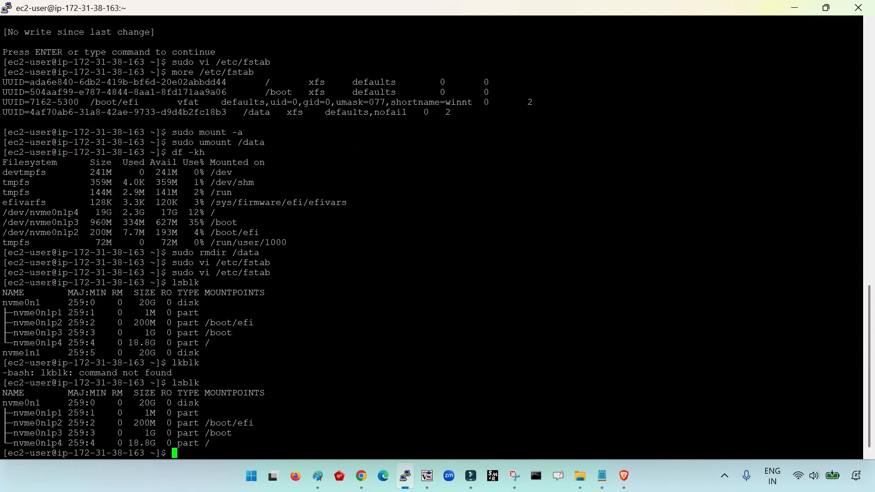
{"action": "left_click_drag", "start_coordinate": [3, 403], "coordinate": [232, 444]}
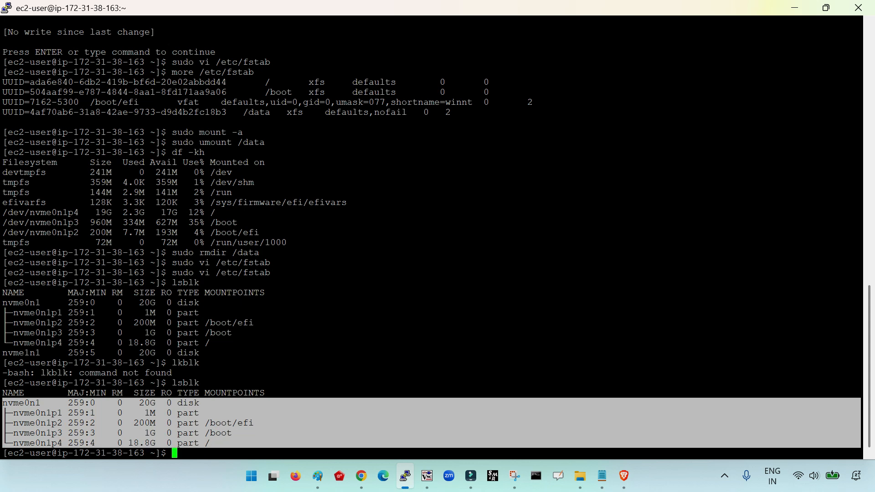
{"action": "left_click", "coordinate": [232, 443]}
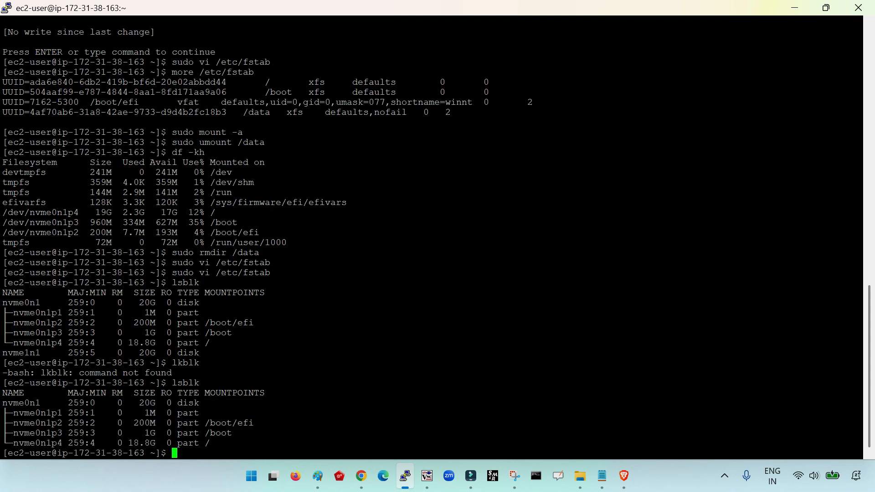